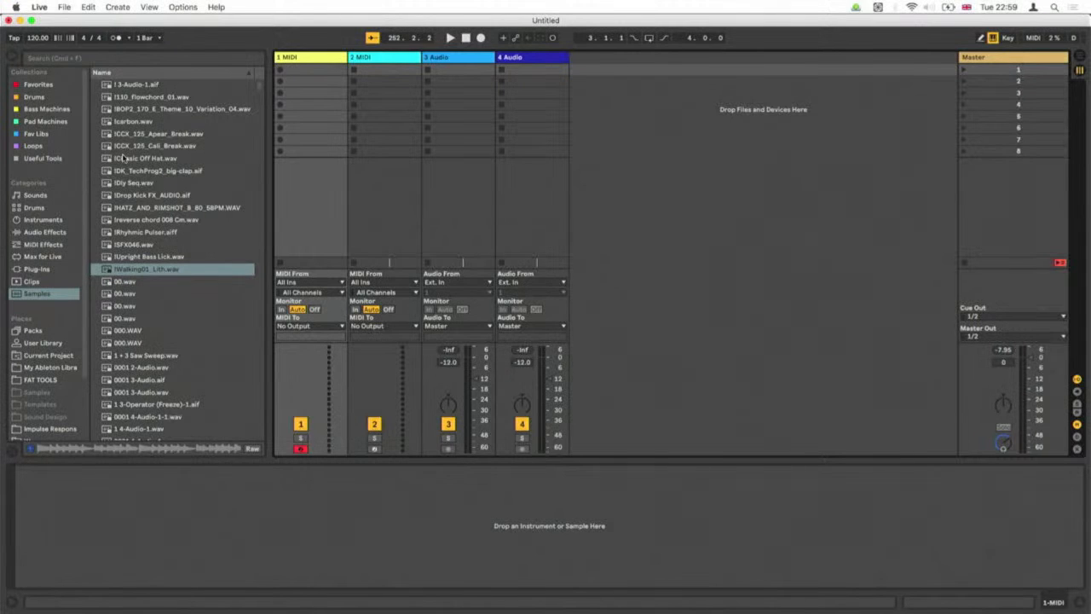
Load an empty Instrument Rack onto the first MIDI track and show its macro controls and chain list.
{"action": "left_click", "coordinate": [44, 221]}
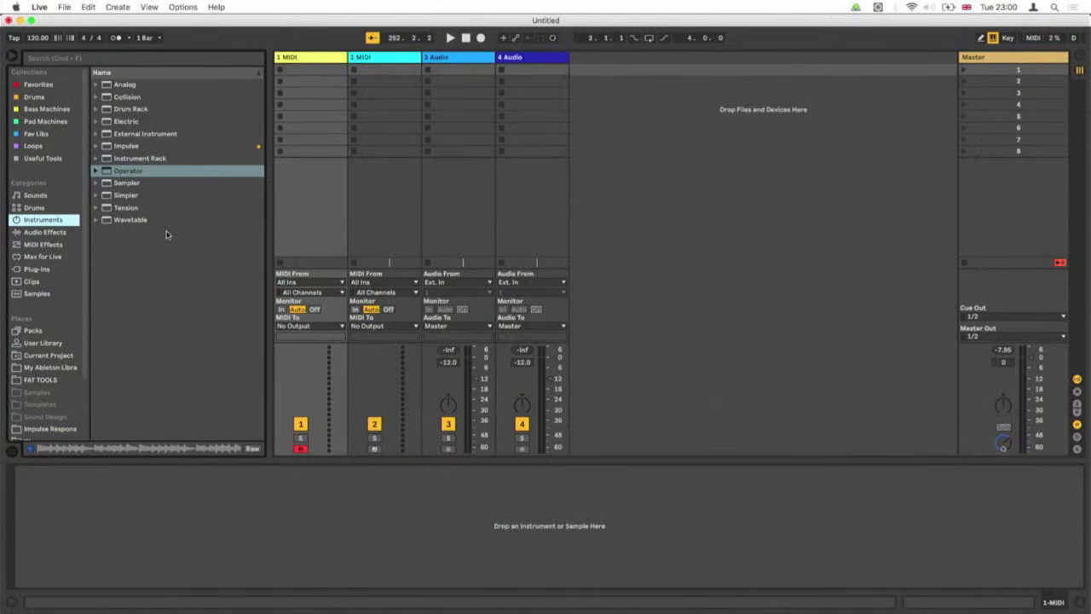
{"action": "left_click", "coordinate": [130, 160]}
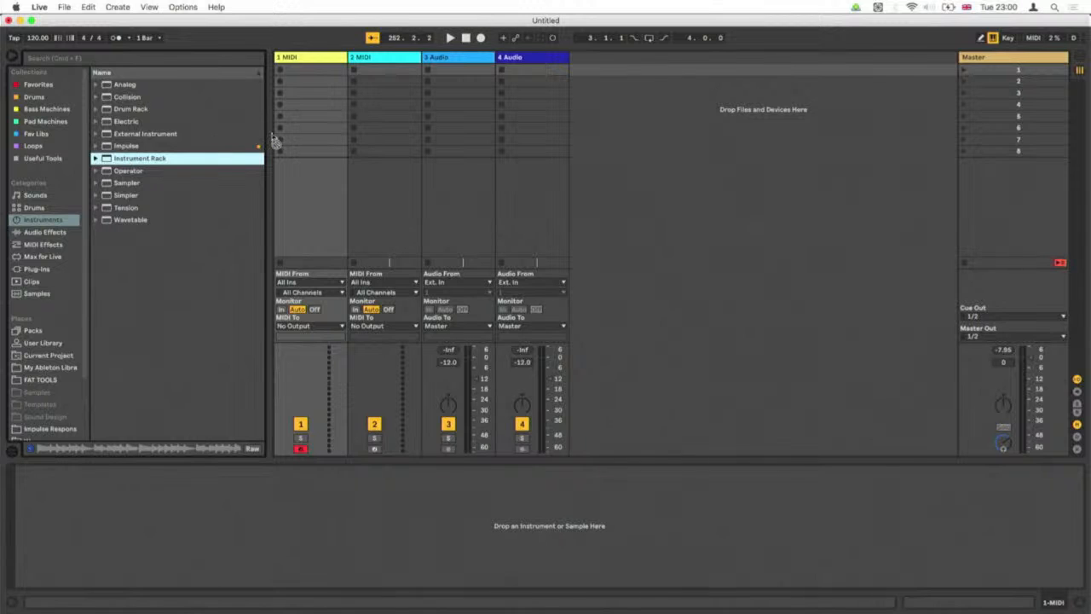
{"action": "left_click_drag", "start_coordinate": [274, 140], "coordinate": [299, 131]}
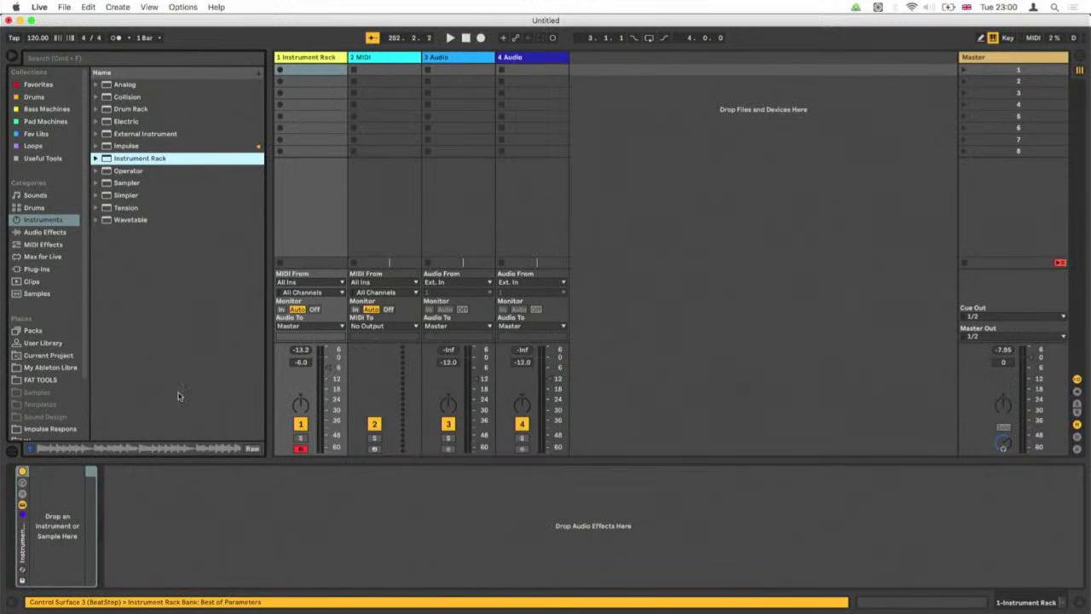
{"action": "left_click", "coordinate": [22, 483]}
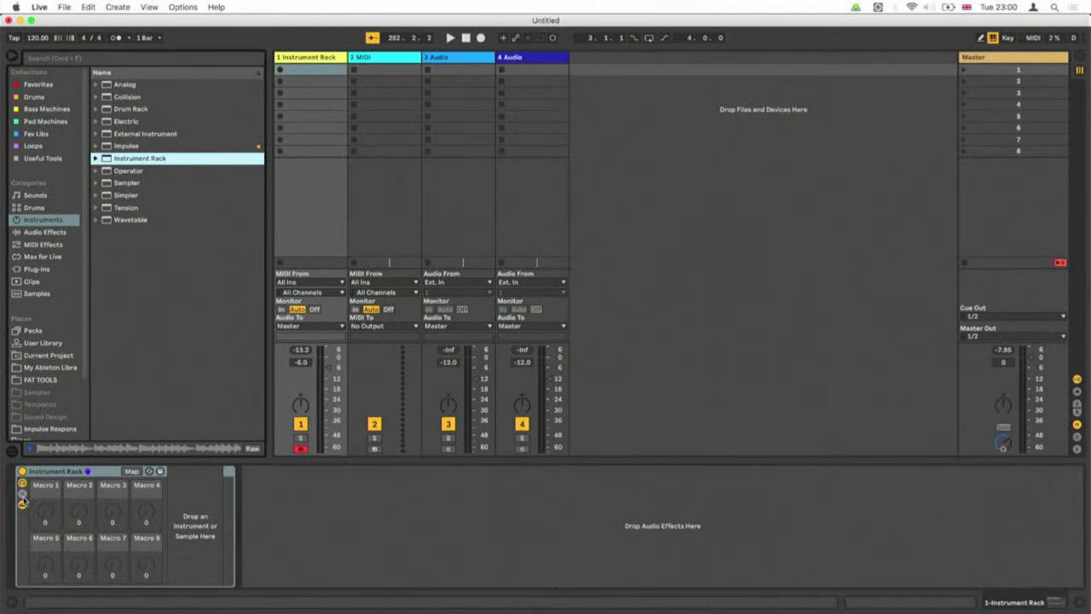
{"action": "left_click", "coordinate": [22, 494]}
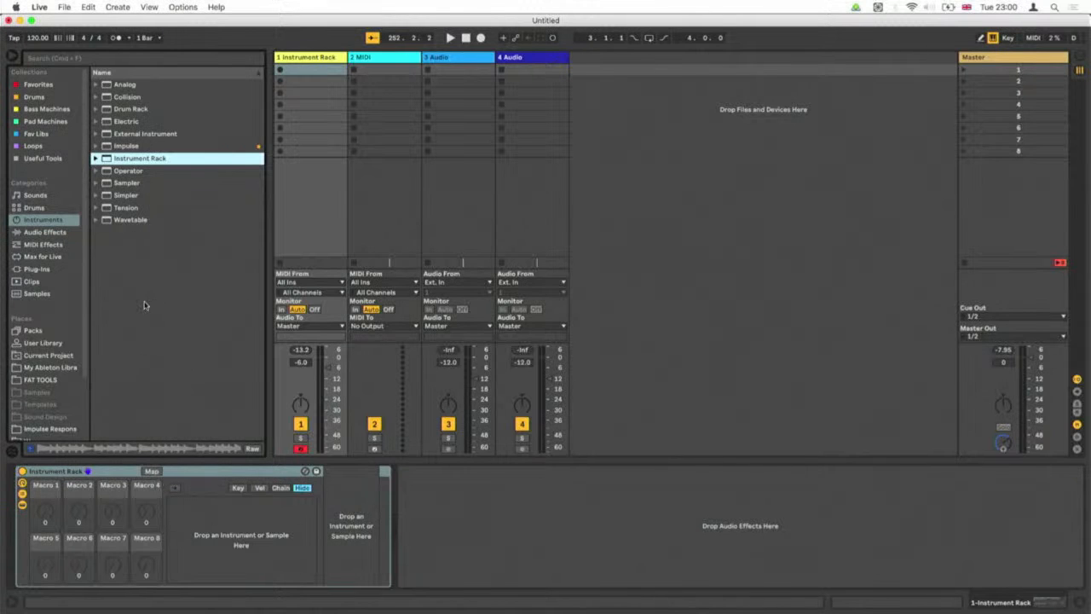
Add a Simpler as the rack's first chain and rename the chain Knock.
{"action": "left_click", "coordinate": [117, 196]}
{"action": "left_click_drag", "start_coordinate": [133, 229], "coordinate": [213, 508]}
{"action": "key", "text": "super+r"}
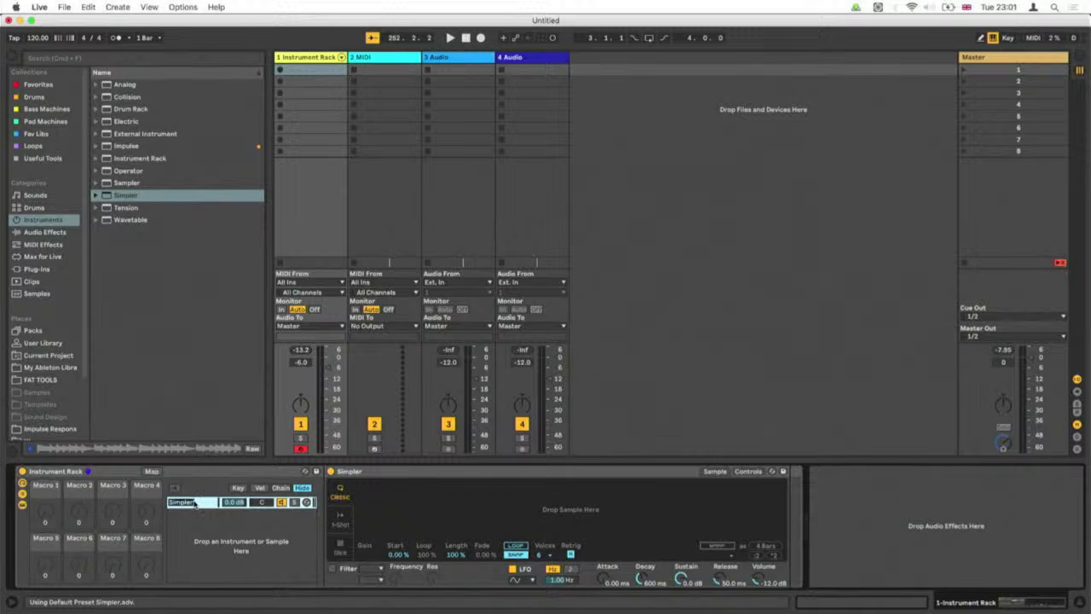
{"action": "type", "text": "Knock"}
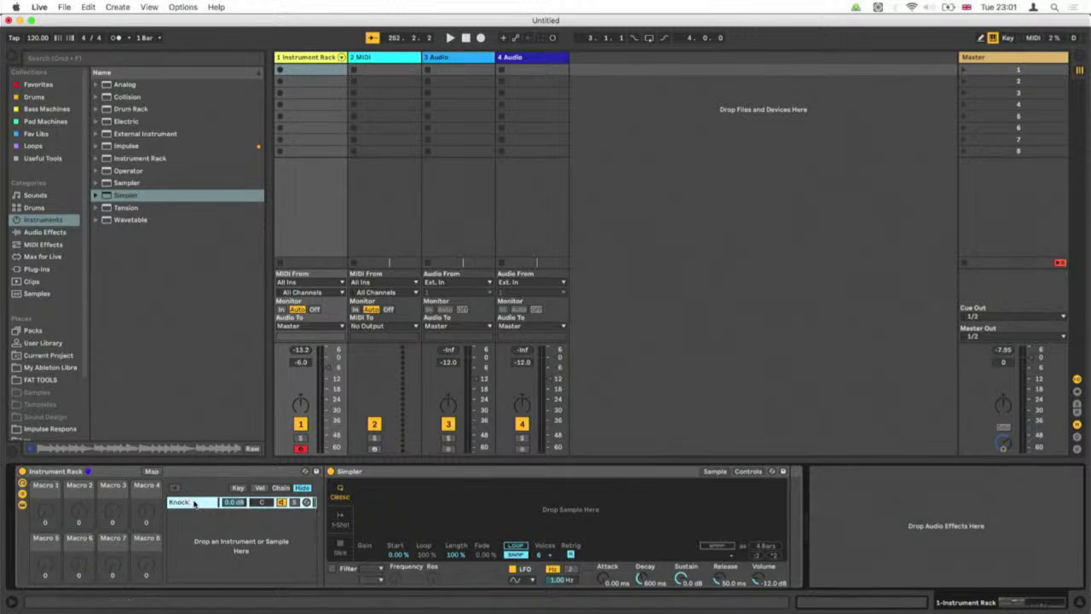
{"action": "key", "text": "Return"}
Add another Simpler as the rack's second chain and rename the chain Top.
{"action": "left_click", "coordinate": [108, 199]}
{"action": "left_click_drag", "start_coordinate": [106, 205], "coordinate": [196, 523]}
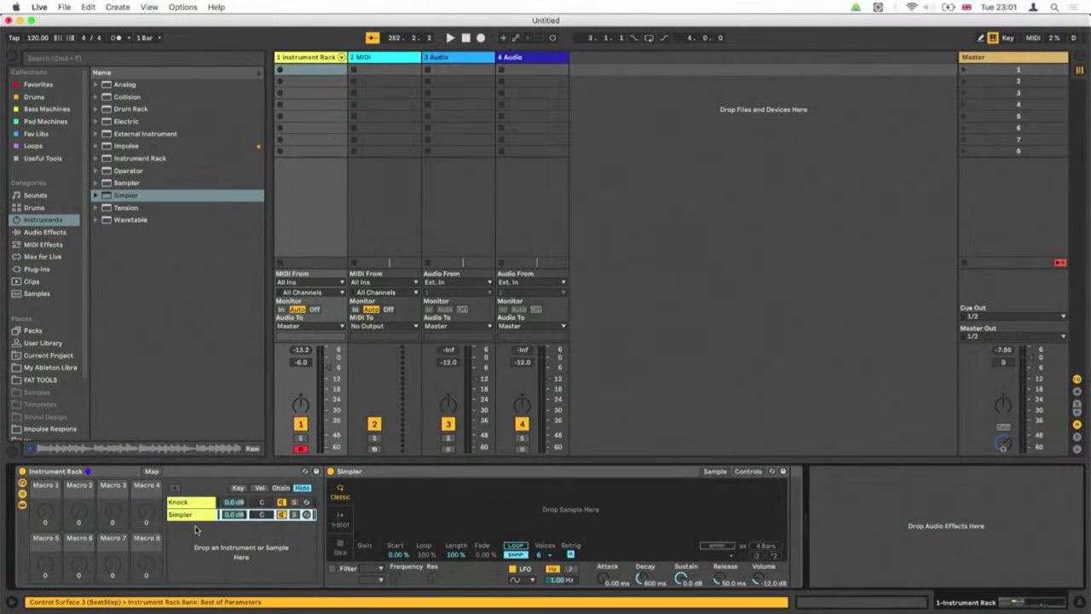
{"action": "key", "text": "super+r"}
{"action": "type", "text": "top"}
{"action": "key", "text": "Return"}
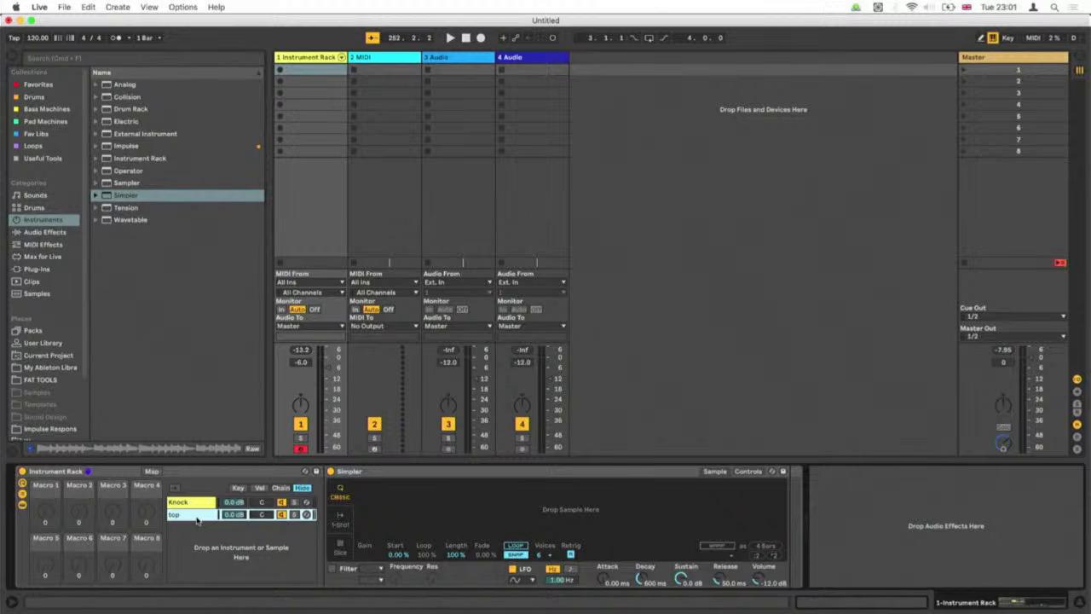
{"action": "key", "text": "super+r"}
{"action": "type", "text": "Top"}
{"action": "key", "text": "Return"}
Add an Operator as the rack's third chain and rename the chain Sub.
{"action": "left_click", "coordinate": [107, 170]}
{"action": "left_click_drag", "start_coordinate": [147, 416], "coordinate": [177, 545]}
{"action": "left_click", "coordinate": [190, 528]}
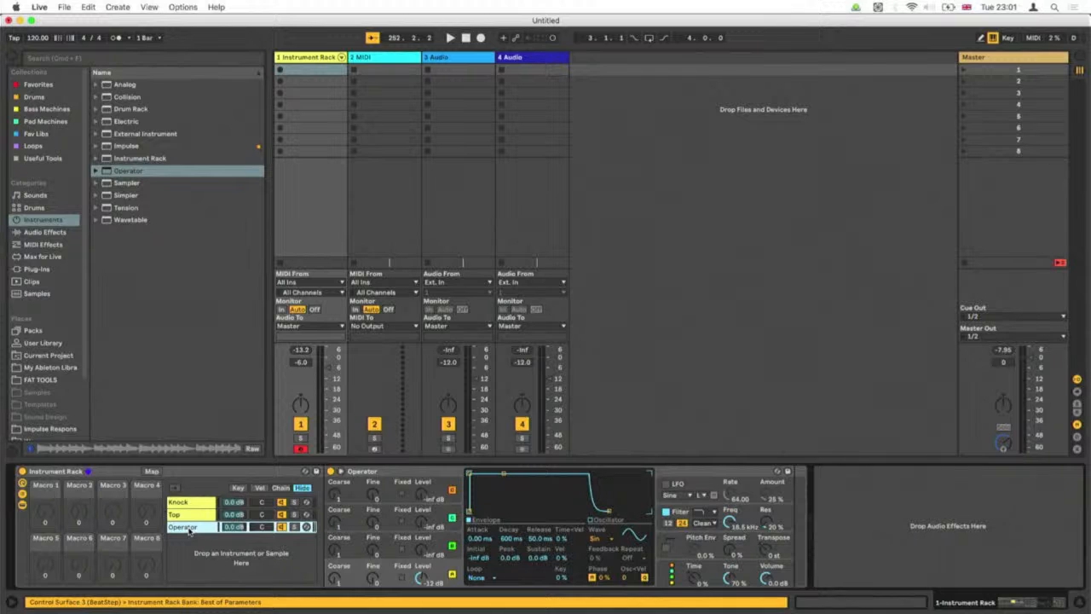
{"action": "key", "text": "super+r"}
{"action": "type", "text": "S"}
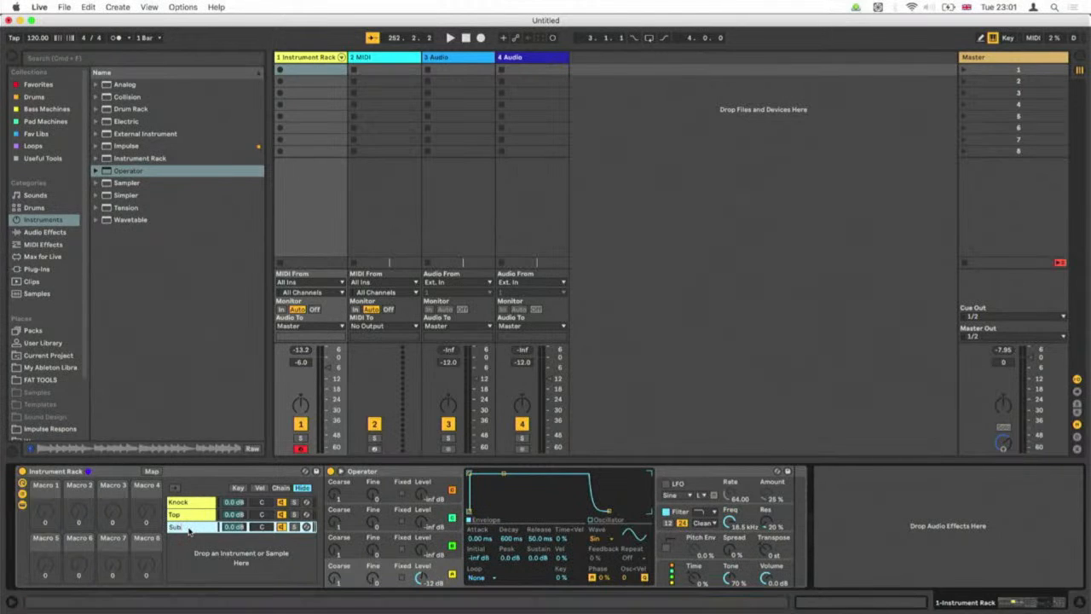
{"action": "key", "text": "Return"}
Deactivate the Knock and Top chains and set oscillator A of the Sub chain's Operator to the Square 3 waveform.
{"action": "left_click", "coordinate": [283, 505]}
{"action": "left_click", "coordinate": [189, 527]}
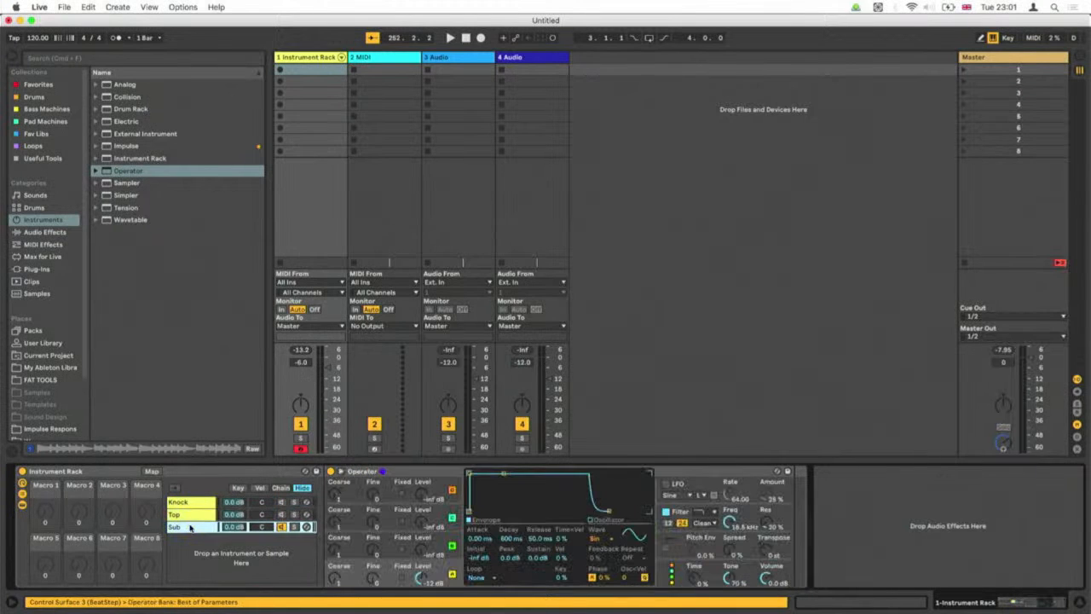
{"action": "left_click", "coordinate": [438, 573]}
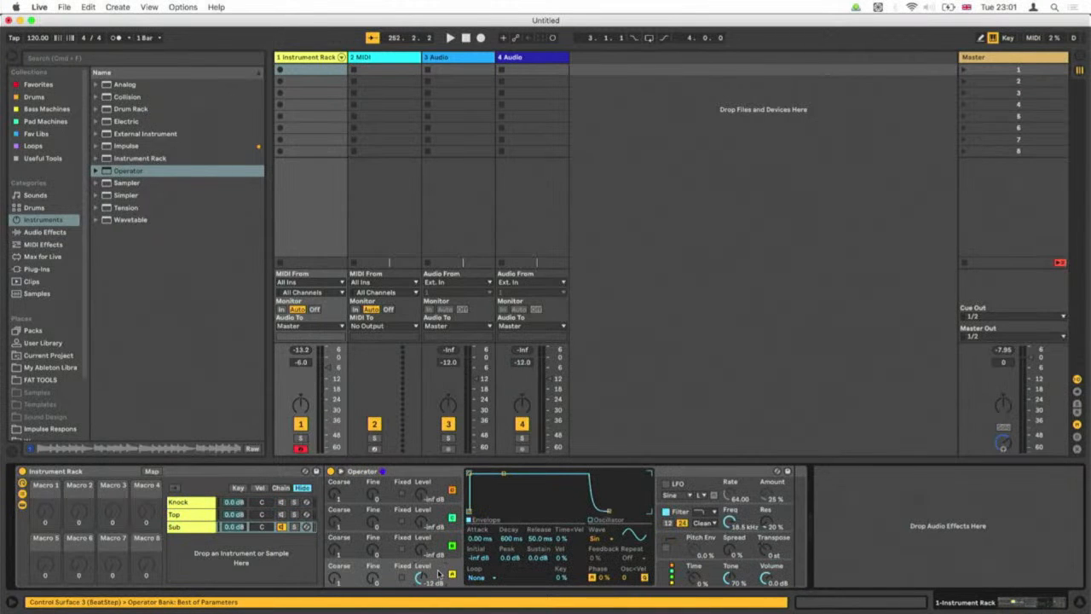
{"action": "left_click", "coordinate": [597, 539]}
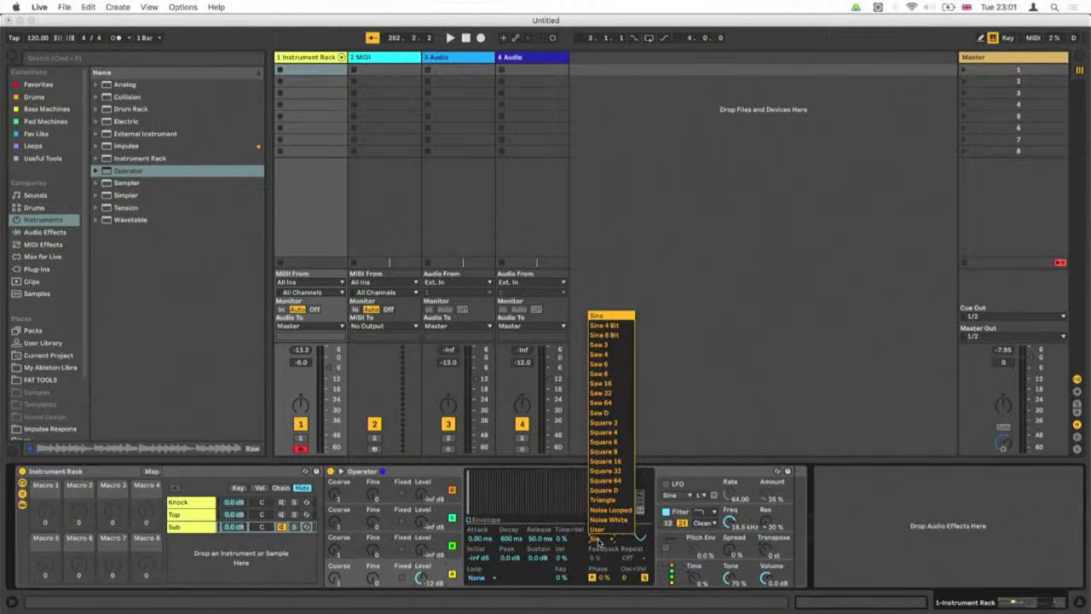
{"action": "left_click", "coordinate": [612, 423]}
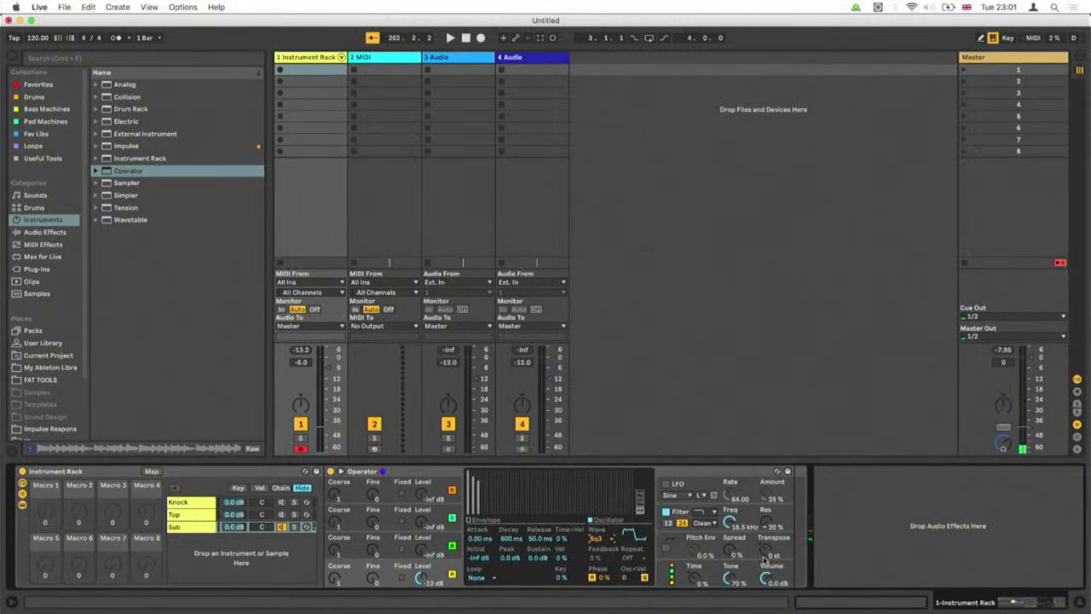
Transpose the Sub chain's Operator down to -36 st.
{"action": "left_click", "coordinate": [765, 558]}
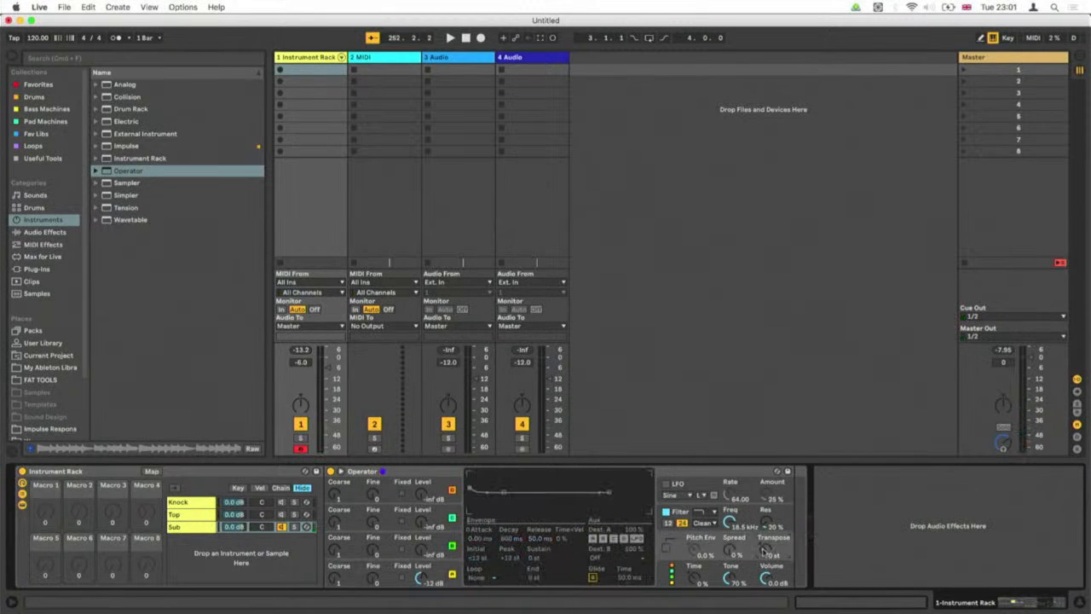
{"action": "left_click_drag", "start_coordinate": [765, 552], "coordinate": [764, 597]}
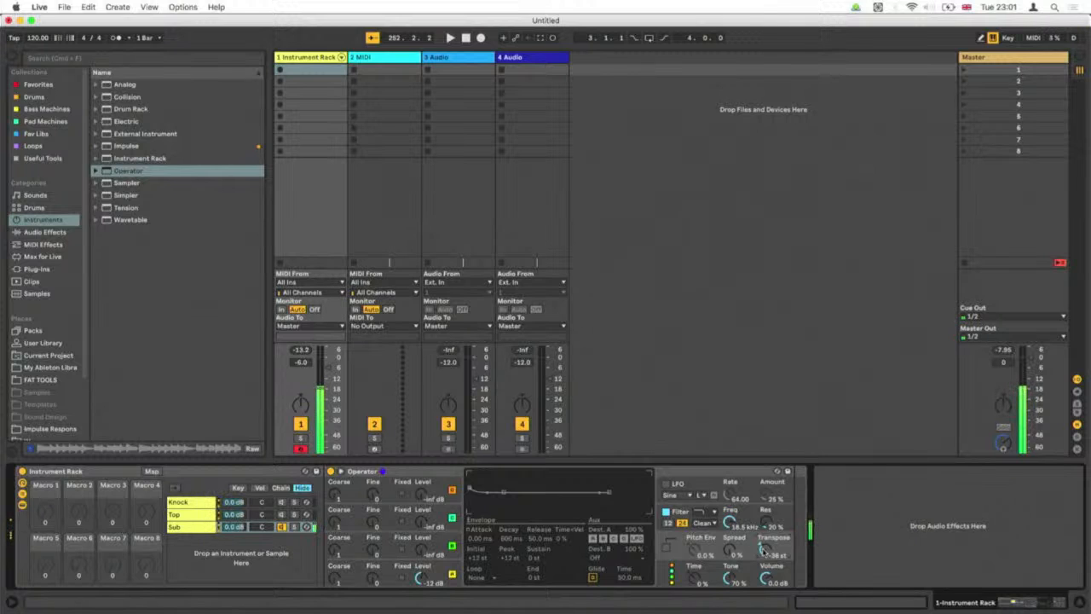
{"action": "left_click", "coordinate": [223, 528]}
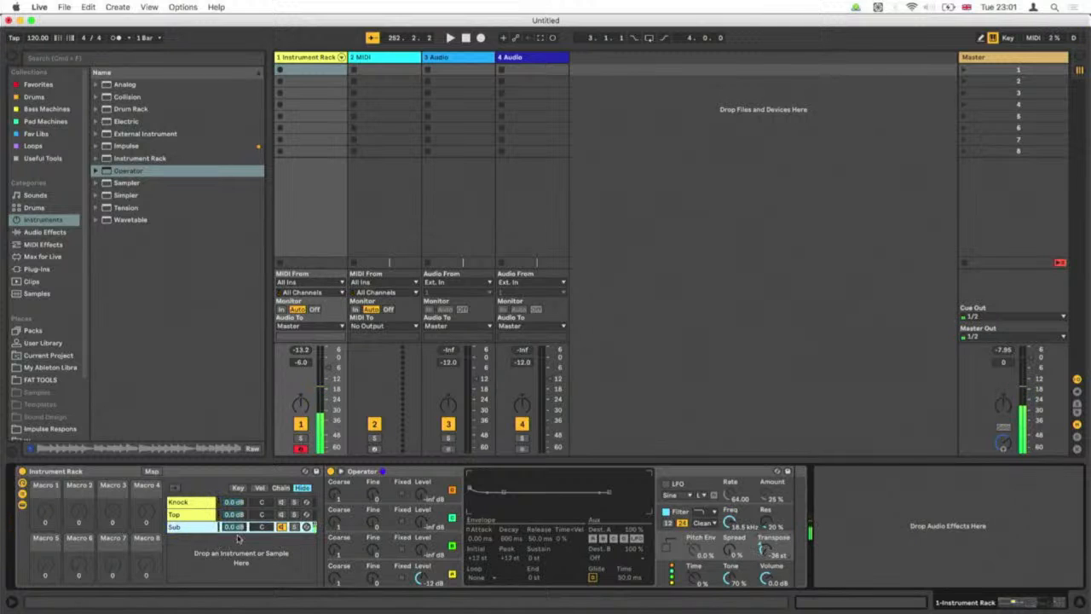
Shape oscillator A's amplitude envelope with sustain at -inf dB, a decay of about 566 ms and a release of about 74 ms.
{"action": "left_click", "coordinate": [435, 578]}
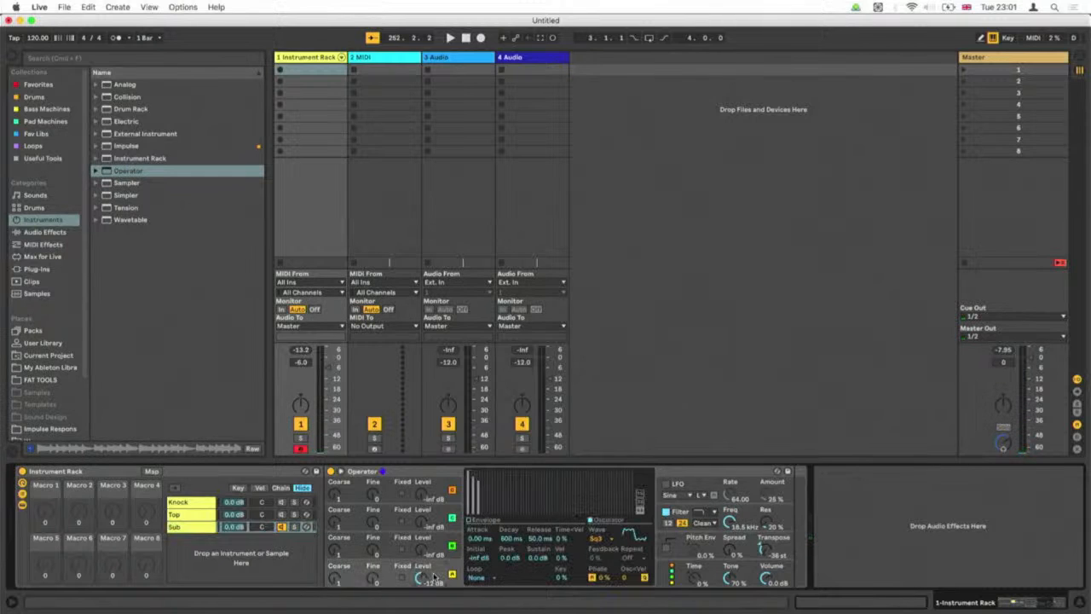
{"action": "left_click", "coordinate": [478, 519]}
{"action": "left_click_drag", "start_coordinate": [505, 475], "coordinate": [505, 510]}
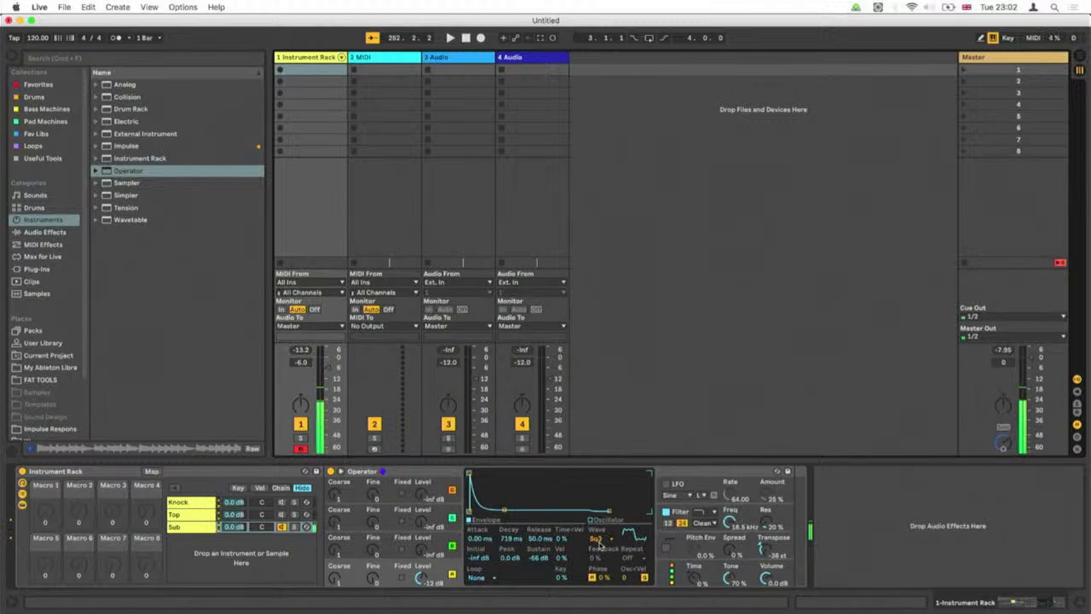
{"action": "left_click_drag", "start_coordinate": [505, 510], "coordinate": [502, 510]}
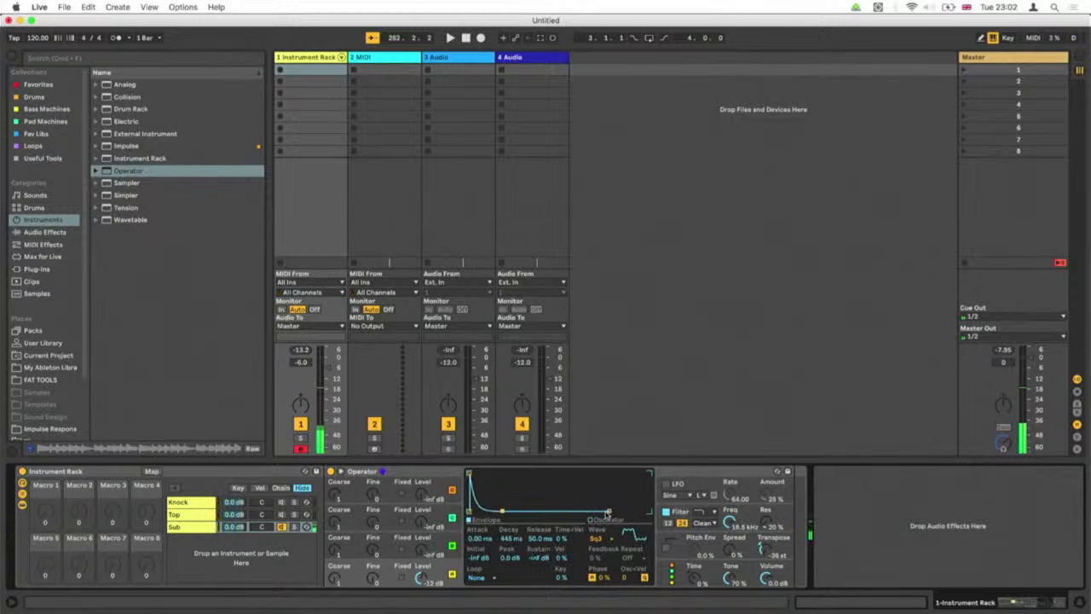
{"action": "left_click_drag", "start_coordinate": [609, 510], "coordinate": [612, 510]}
{"action": "left_click_drag", "start_coordinate": [507, 510], "coordinate": [509, 509]}
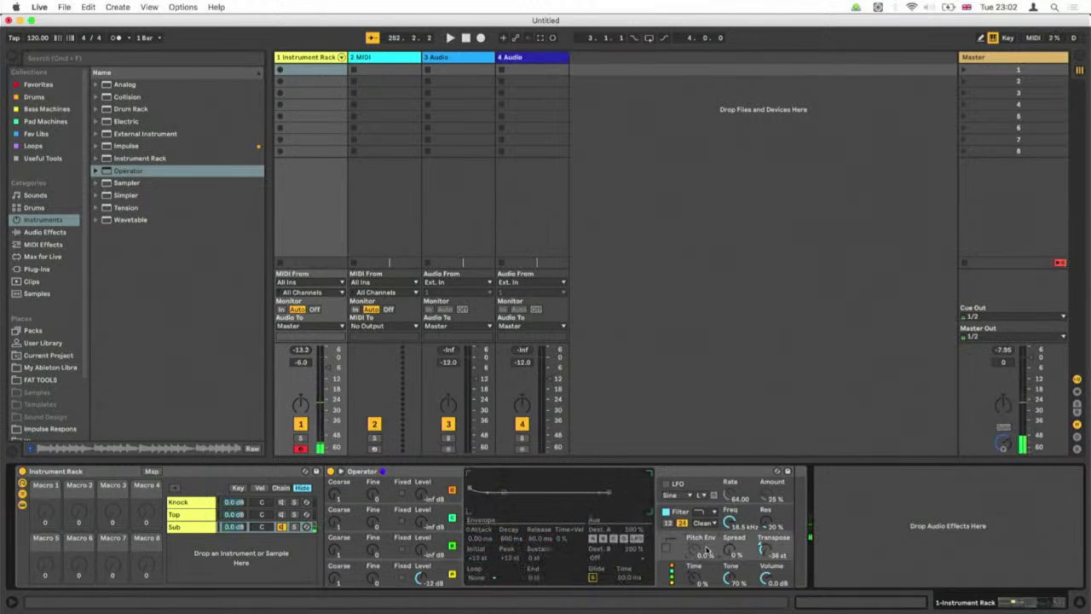
Enable Operator's pitch envelope, raise its amount, and shape its curve with a peak of +33 st and a shorter decay.
{"action": "left_click", "coordinate": [665, 548]}
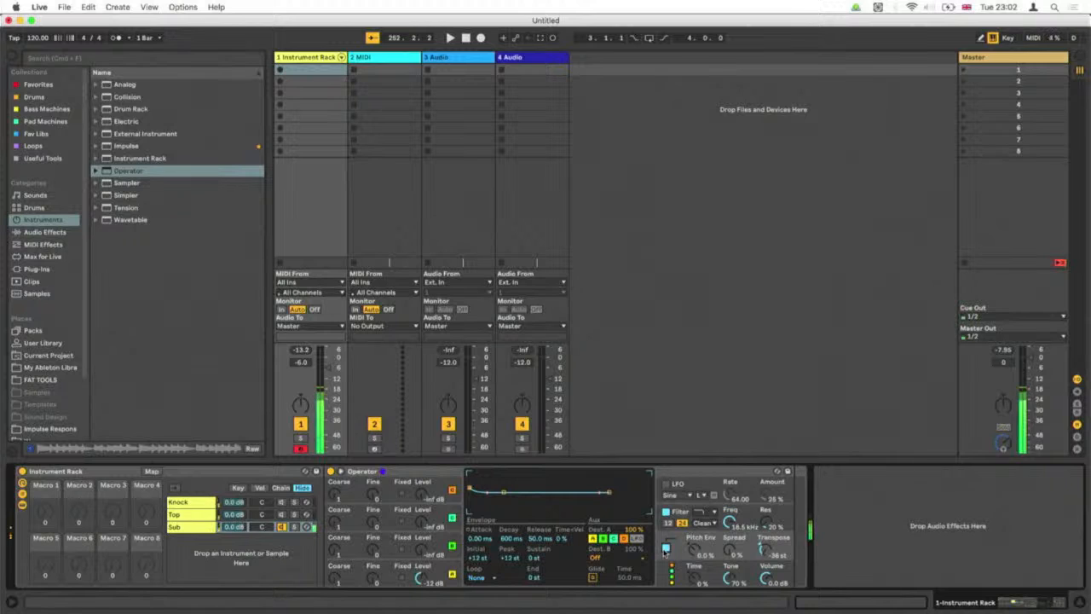
{"action": "mouse_move", "coordinate": [698, 547]}
{"action": "left_mouse_down"}
{"action": "mouse_move", "coordinate": [698, 537]}
{"action": "mouse_move", "coordinate": [693, 545]}
{"action": "left_mouse_up"}
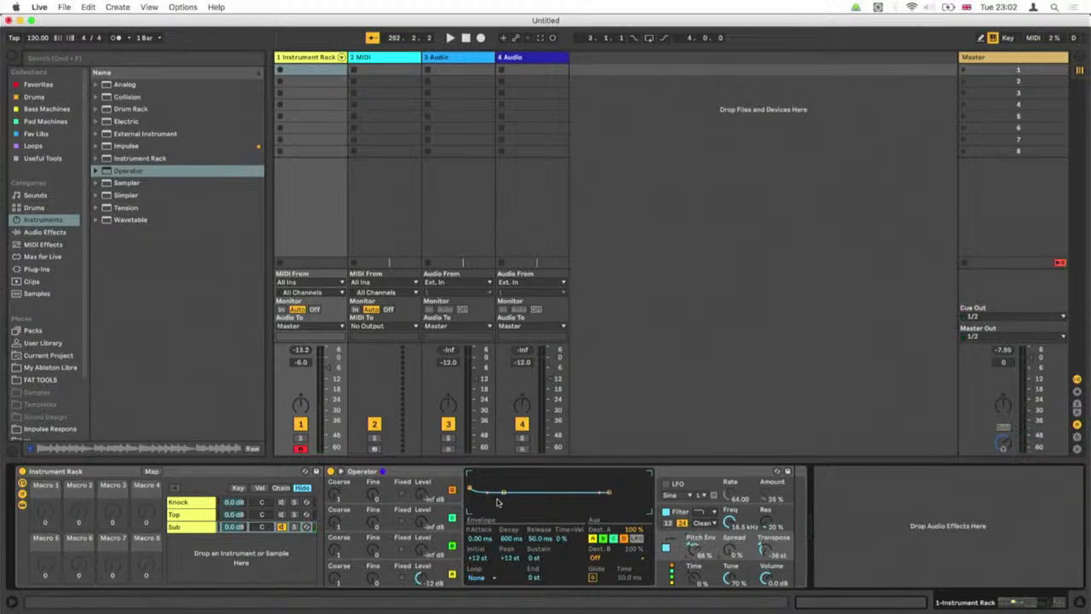
{"action": "left_click_drag", "start_coordinate": [470, 491], "coordinate": [469, 479]}
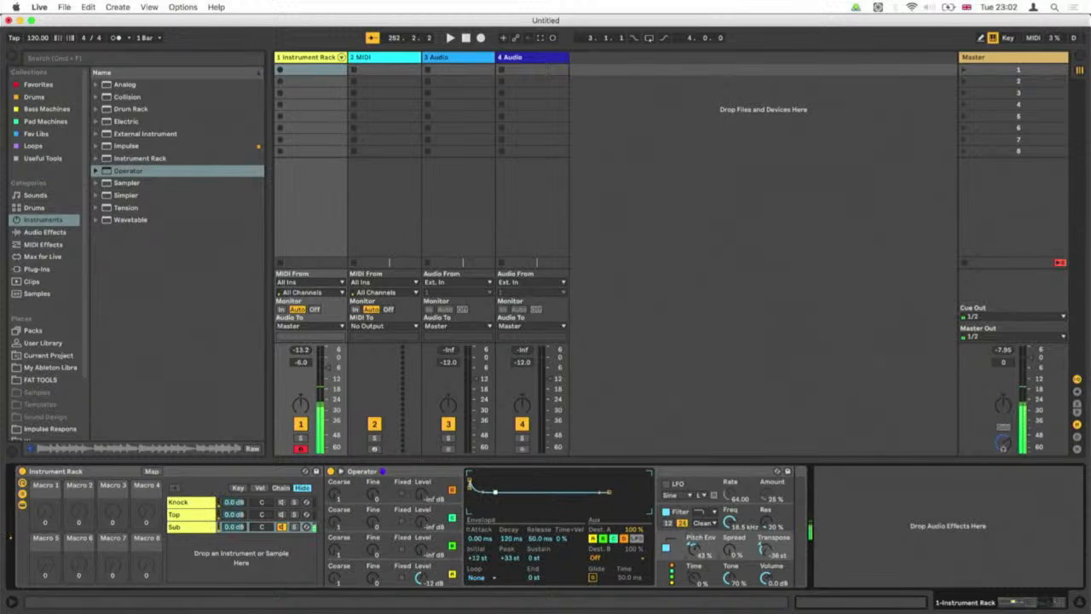
{"action": "left_click_drag", "start_coordinate": [504, 491], "coordinate": [496, 492]}
{"action": "left_click", "coordinate": [469, 484]}
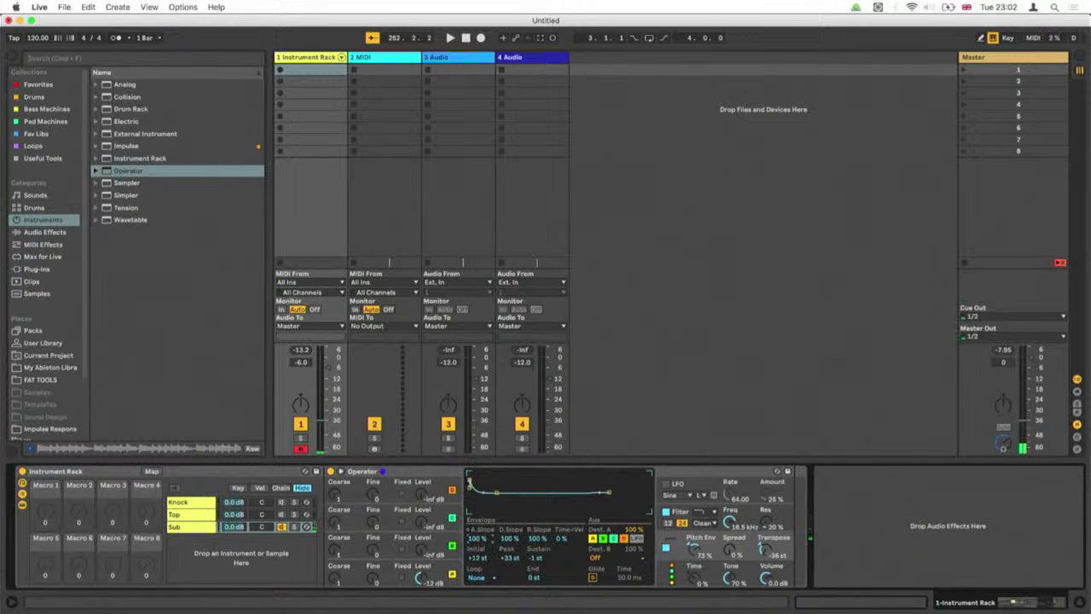
Shorten the pitch envelope's decay to about 83.5 ms and reduce the Pitch Env amount to 48%.
{"action": "left_click", "coordinate": [497, 493]}
{"action": "left_click_drag", "start_coordinate": [496, 493], "coordinate": [493, 492]}
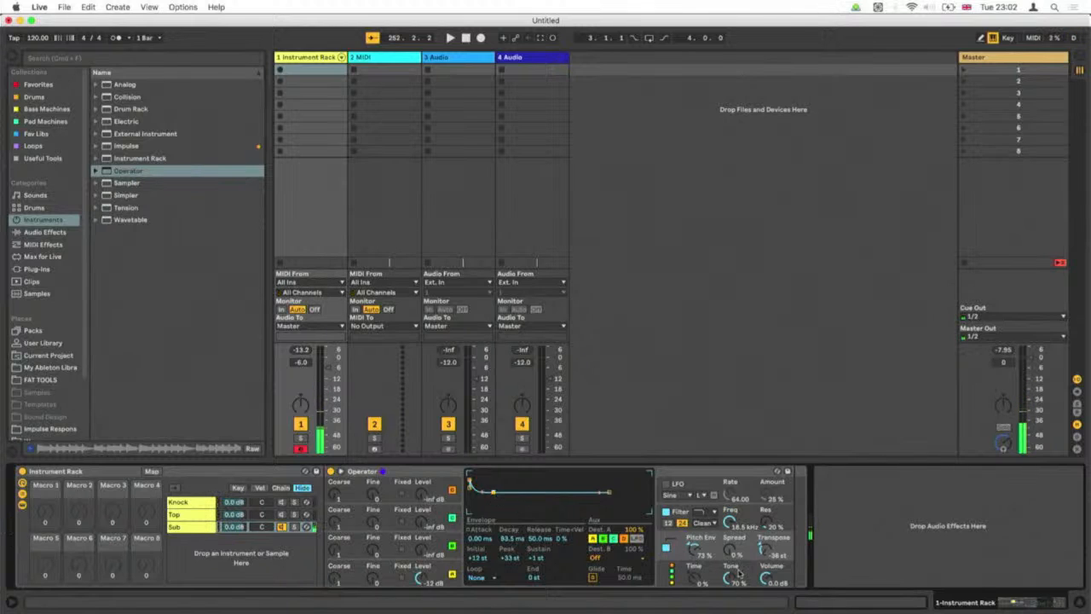
{"action": "left_click_drag", "start_coordinate": [707, 556], "coordinate": [707, 565]}
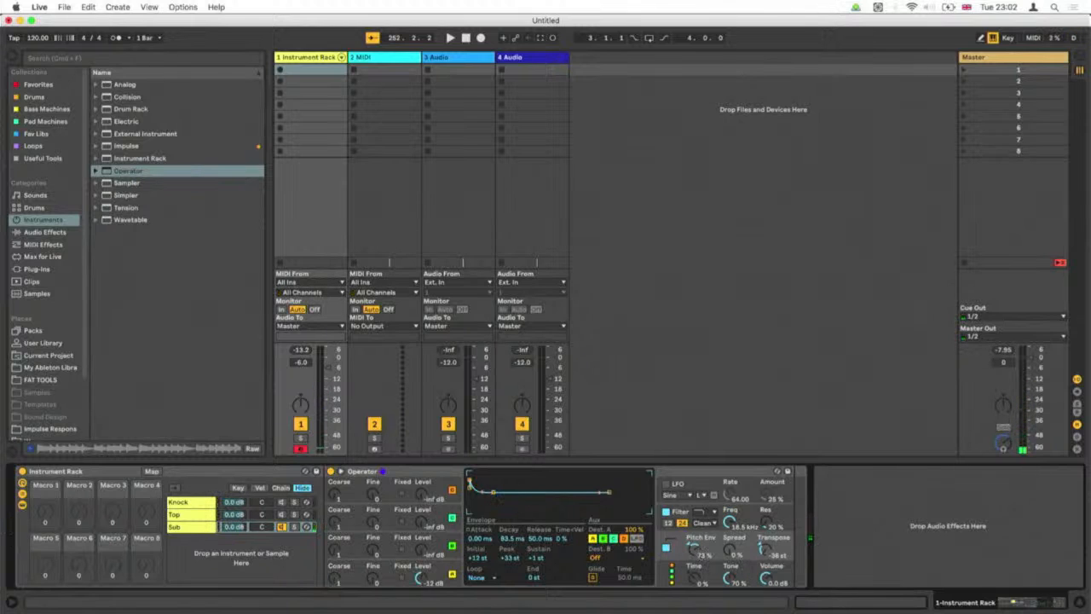
Switch the pitch envelope off and back on to compare the Sub sound without and with it.
{"action": "left_click", "coordinate": [666, 548]}
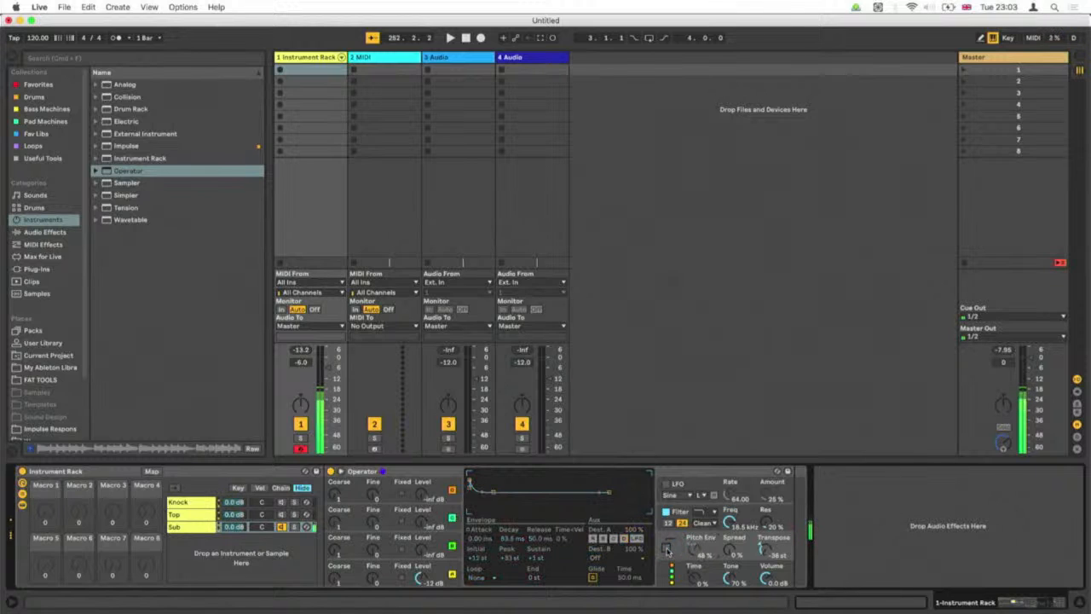
{"action": "left_click", "coordinate": [666, 548]}
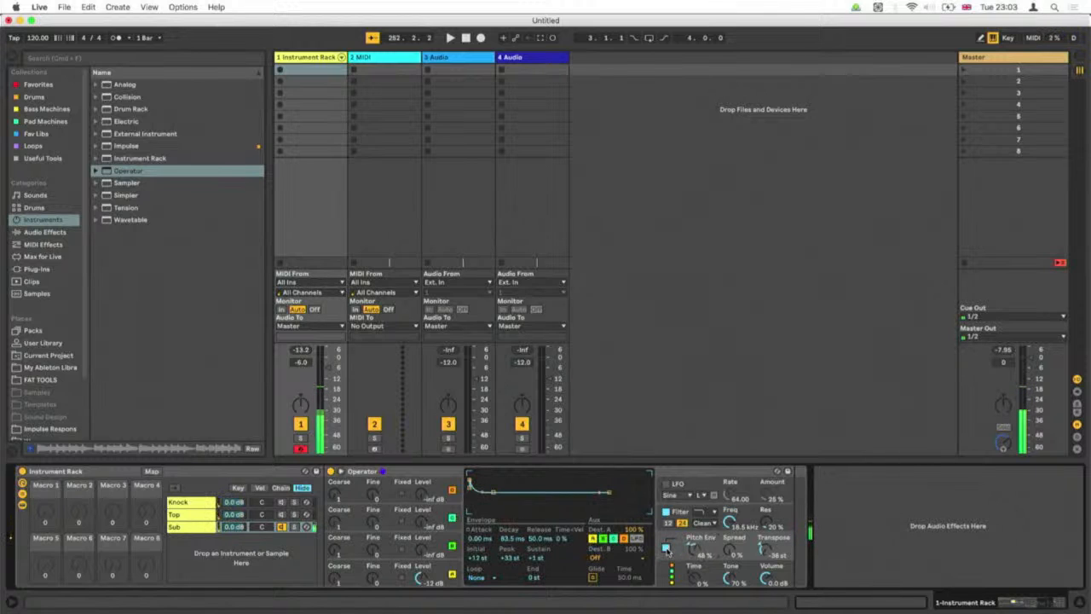
{"action": "key", "text": "XF86AudioRaiseVolume"}
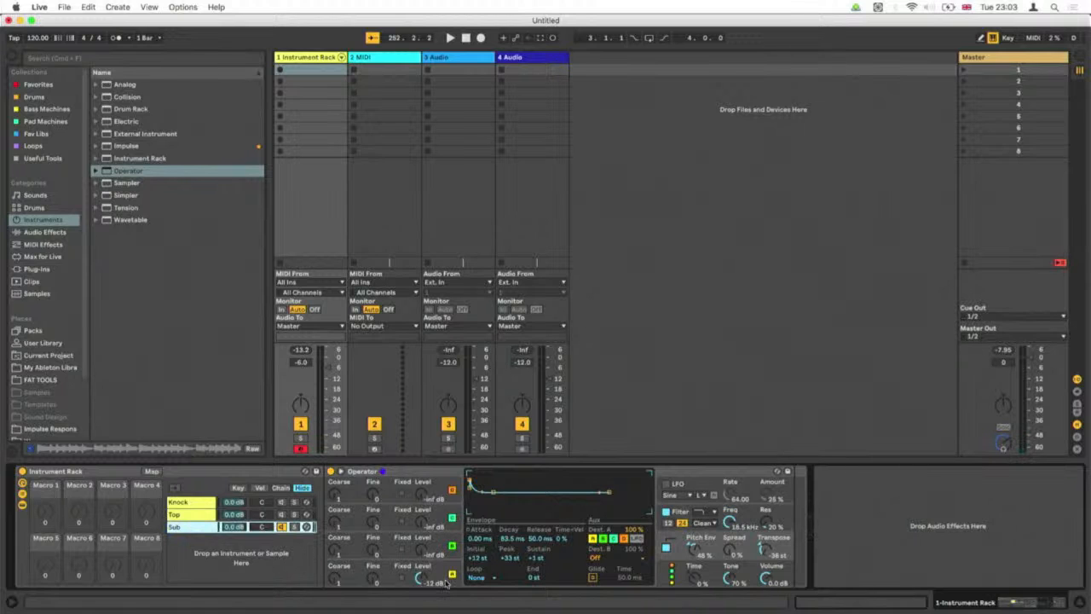
In oscillator A's 16-partial waveform editor, lower partials 1 and 3, remove partial 5, and draw partial 6 at about -28.9 dB.
{"action": "left_click", "coordinate": [437, 576]}
{"action": "left_click", "coordinate": [610, 519]}
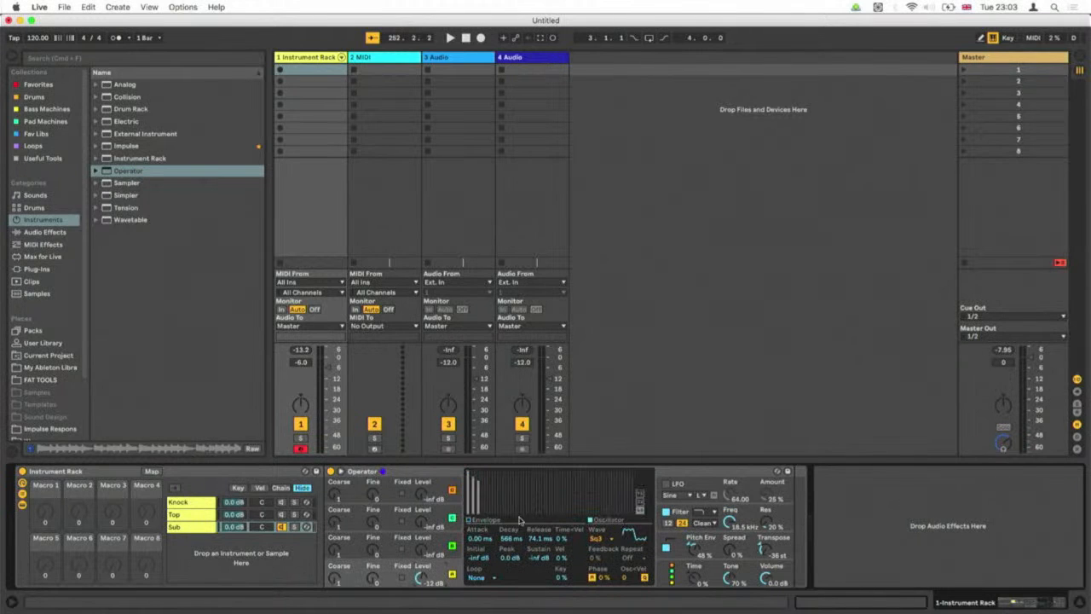
{"action": "left_click", "coordinate": [640, 494]}
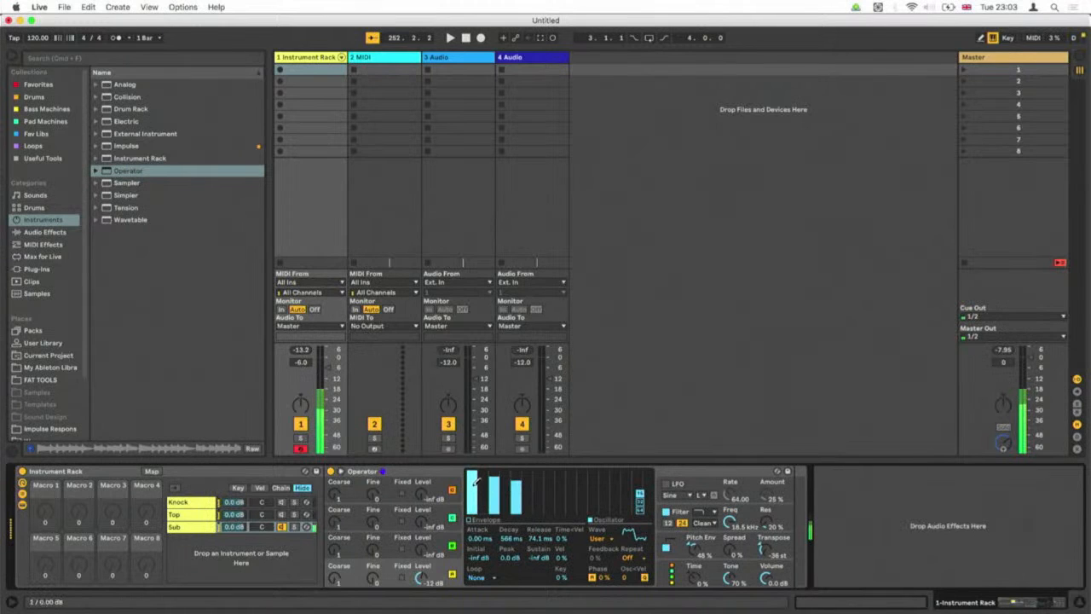
{"action": "mouse_move", "coordinate": [475, 479]}
{"action": "left_mouse_down"}
{"action": "mouse_move", "coordinate": [474, 496]}
{"action": "mouse_move", "coordinate": [493, 494]}
{"action": "mouse_move", "coordinate": [493, 465]}
{"action": "mouse_move", "coordinate": [475, 502]}
{"action": "mouse_move", "coordinate": [475, 475]}
{"action": "mouse_move", "coordinate": [521, 474]}
{"action": "mouse_move", "coordinate": [523, 522]}
{"action": "mouse_move", "coordinate": [532, 508]}
{"action": "left_mouse_up"}
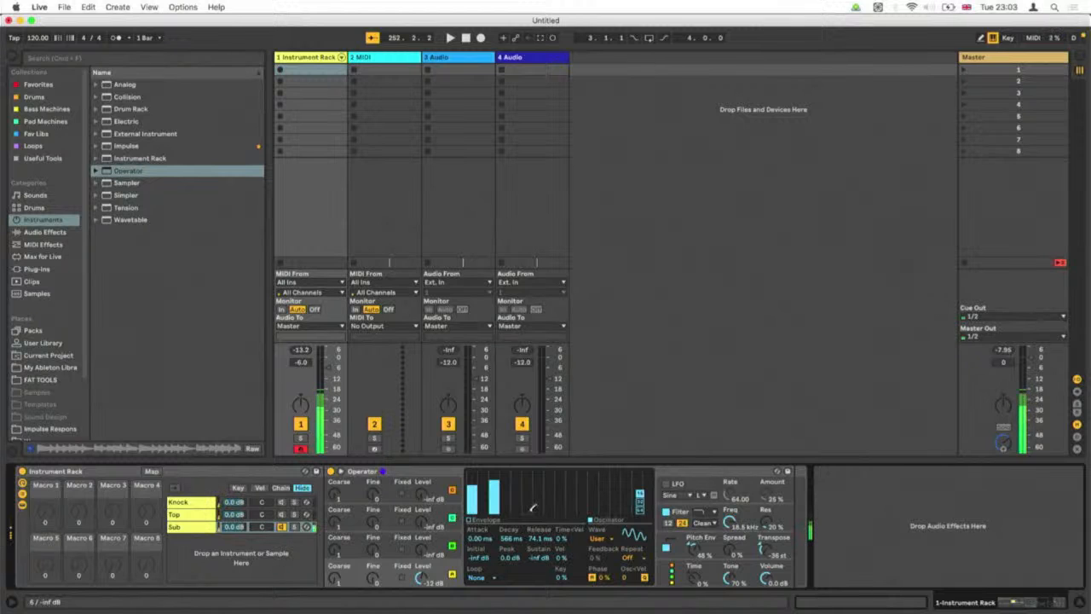
{"action": "mouse_move", "coordinate": [533, 508]}
{"action": "left_mouse_down"}
{"action": "mouse_move", "coordinate": [530, 486]}
{"action": "mouse_move", "coordinate": [473, 469]}
{"action": "mouse_move", "coordinate": [475, 486]}
{"action": "mouse_move", "coordinate": [494, 471]}
{"action": "mouse_move", "coordinate": [530, 493]}
{"action": "left_mouse_up"}
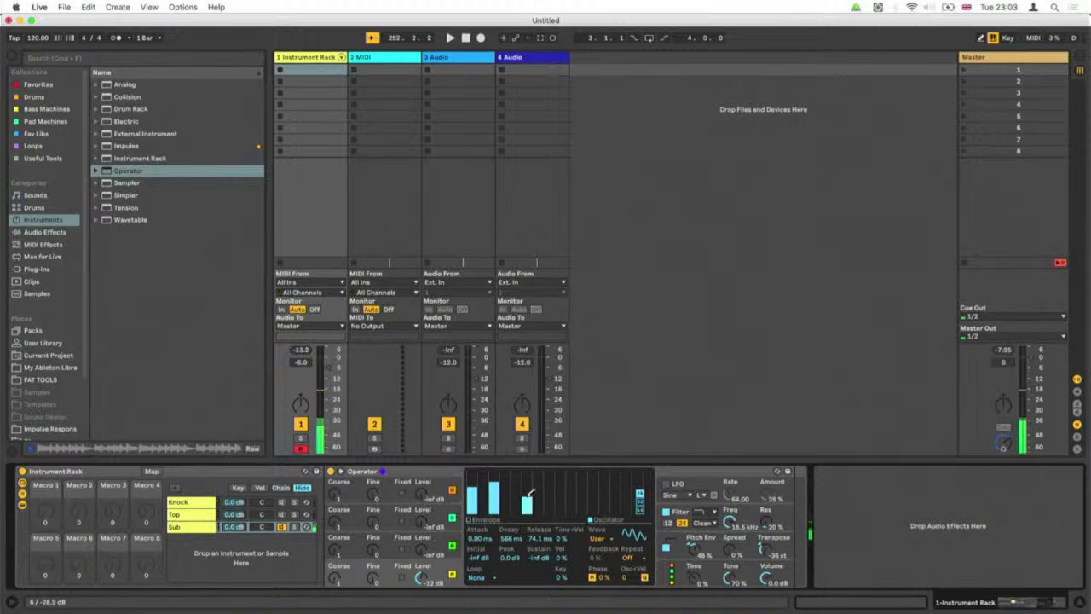
Select the Top chain and open the One shot folder under SoundDesignWinners, 1st Place Adhesive Tape, in My Ableton Library.
{"action": "left_click", "coordinate": [192, 528]}
{"action": "left_click", "coordinate": [192, 514]}
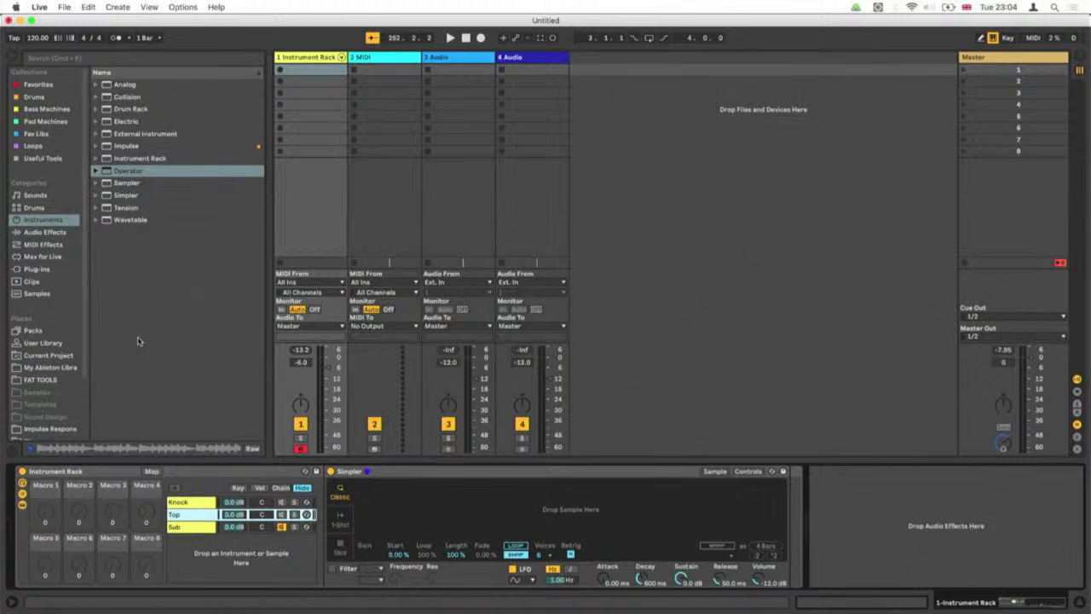
{"action": "left_click", "coordinate": [42, 370]}
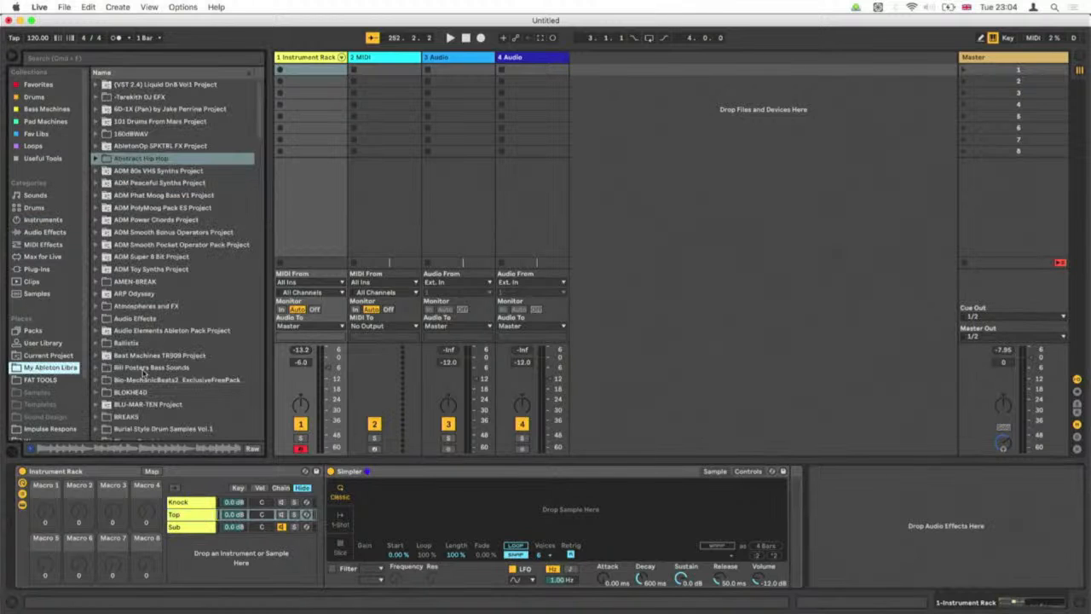
{"action": "scroll", "coordinate": [145, 373], "scroll_direction": "down", "scroll_amount": 20}
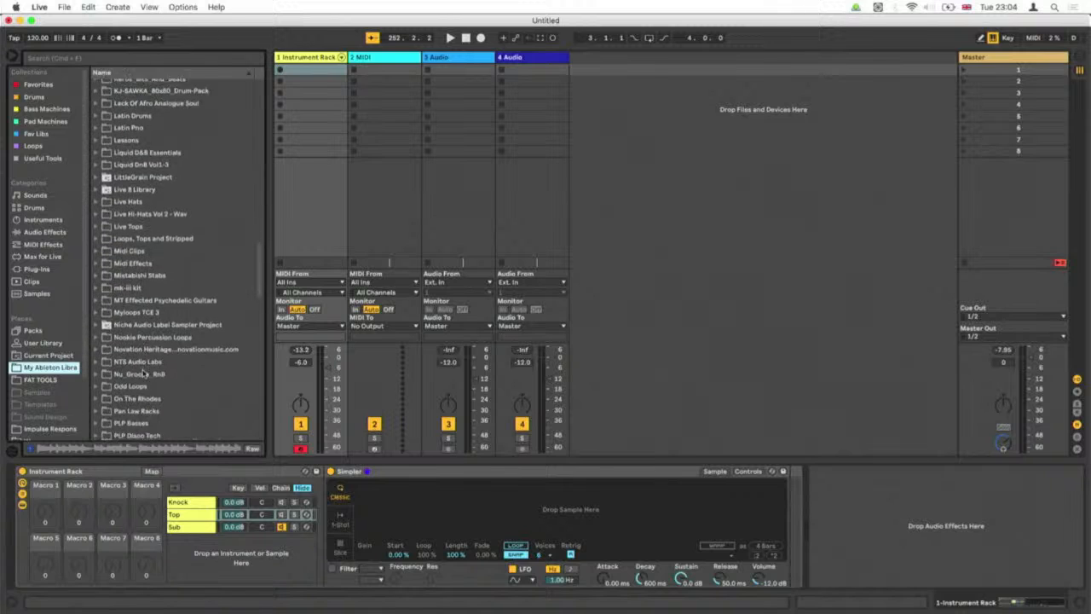
{"action": "scroll", "coordinate": [145, 373], "scroll_direction": "down", "scroll_amount": 3}
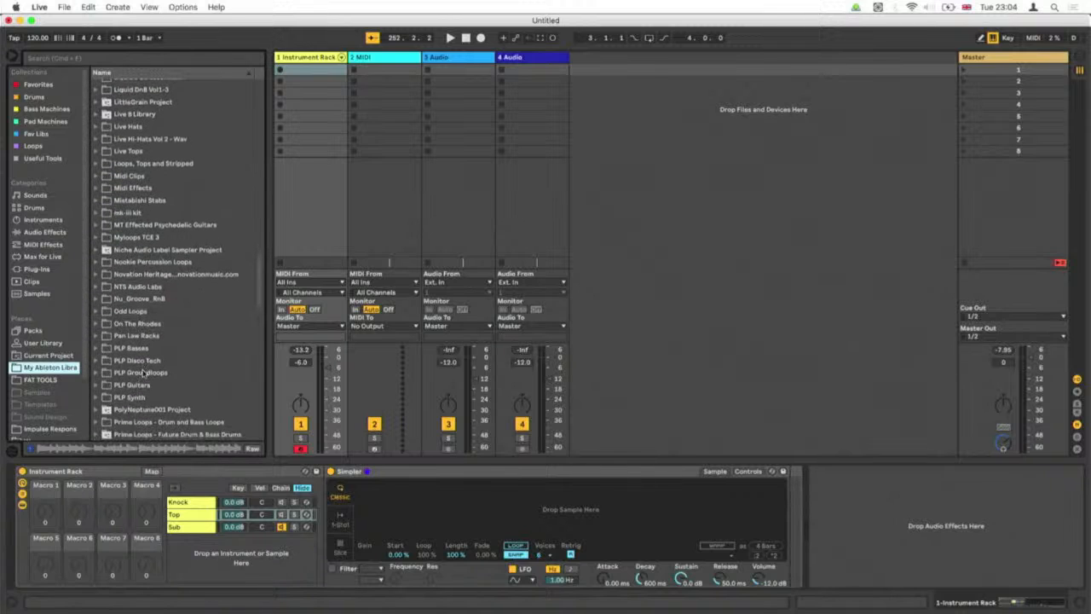
{"action": "scroll", "coordinate": [145, 373], "scroll_direction": "down", "scroll_amount": 15}
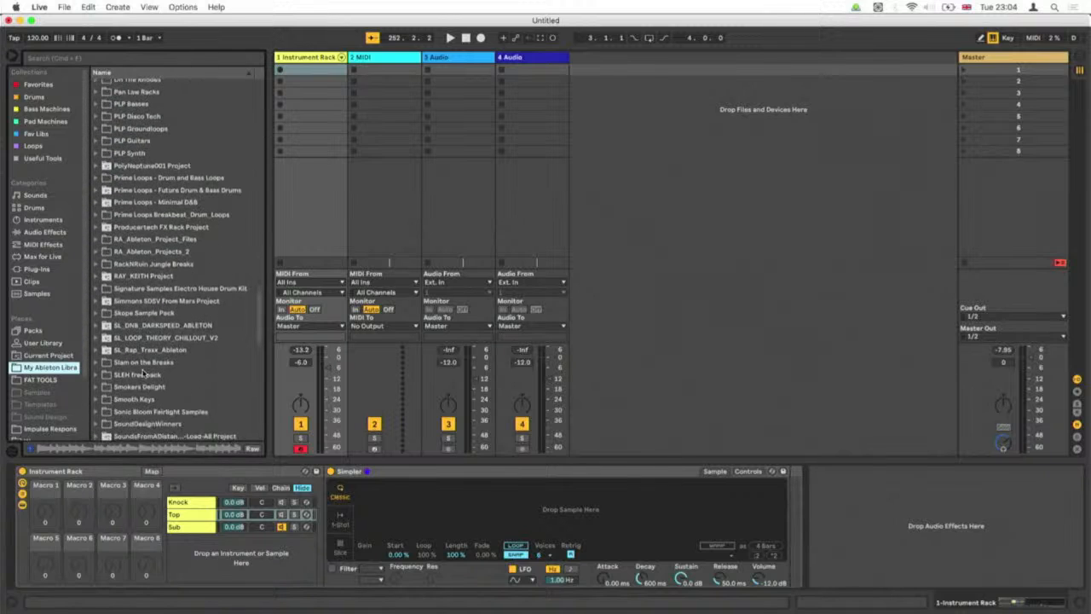
{"action": "scroll", "coordinate": [143, 372], "scroll_direction": "down", "scroll_amount": 7}
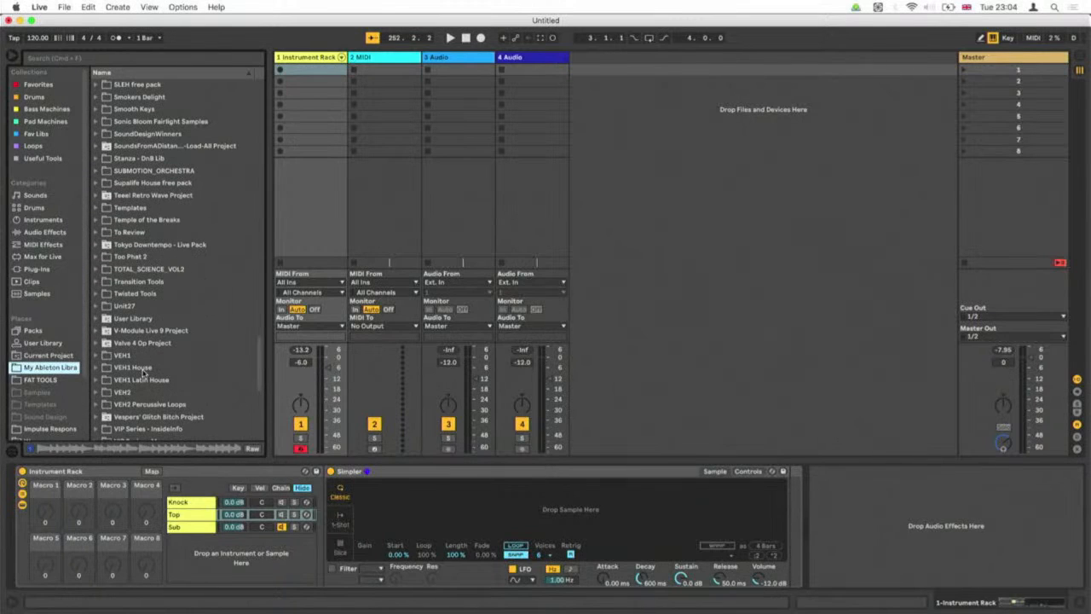
{"action": "scroll", "coordinate": [143, 373], "scroll_direction": "up", "scroll_amount": 1}
{"action": "left_click", "coordinate": [97, 161]}
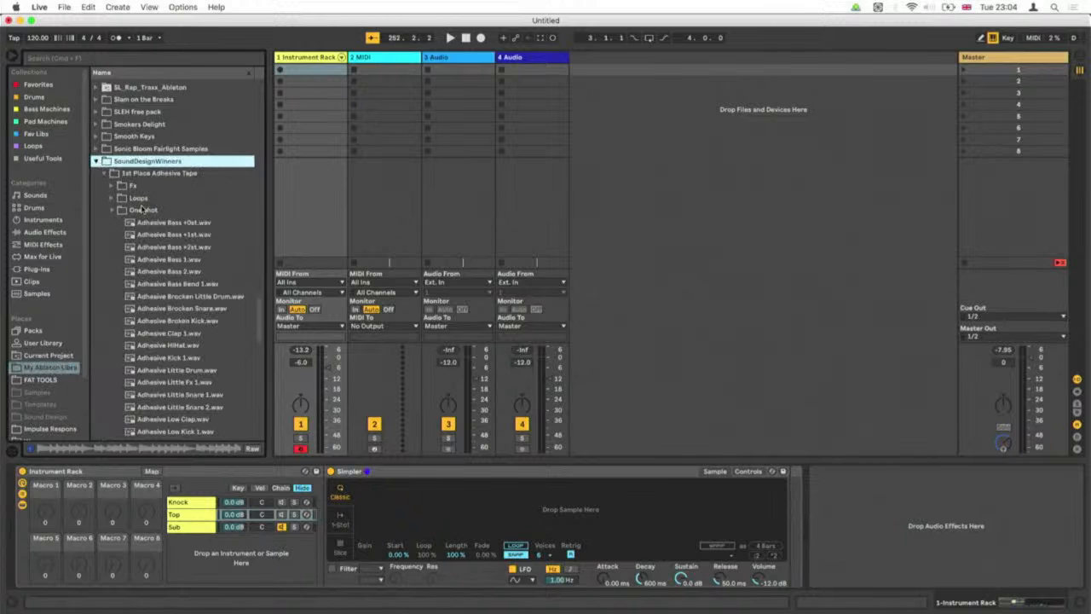
{"action": "left_click", "coordinate": [112, 210]}
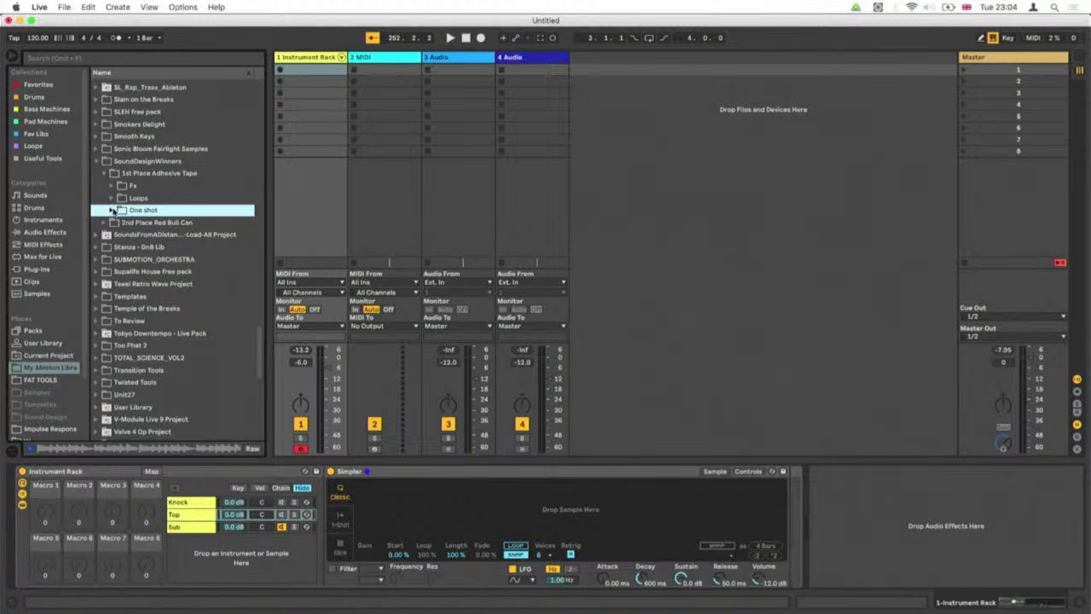
{"action": "left_click", "coordinate": [111, 210]}
Preview the Adhesive one-shot samples, from the bass hits through to Authentique Adhesive HiHat.wav, to find a top layer.
{"action": "left_click", "coordinate": [143, 222]}
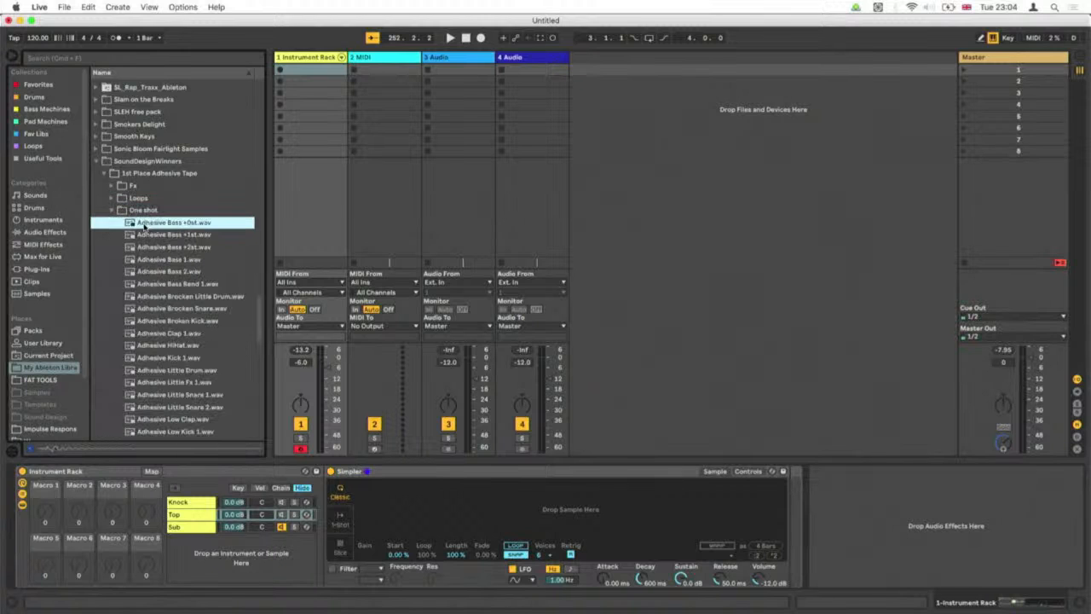
{"action": "key", "text": "Down"}
{"action": "key", "text": "Down"}
{"action": "key", "text": "Down"}
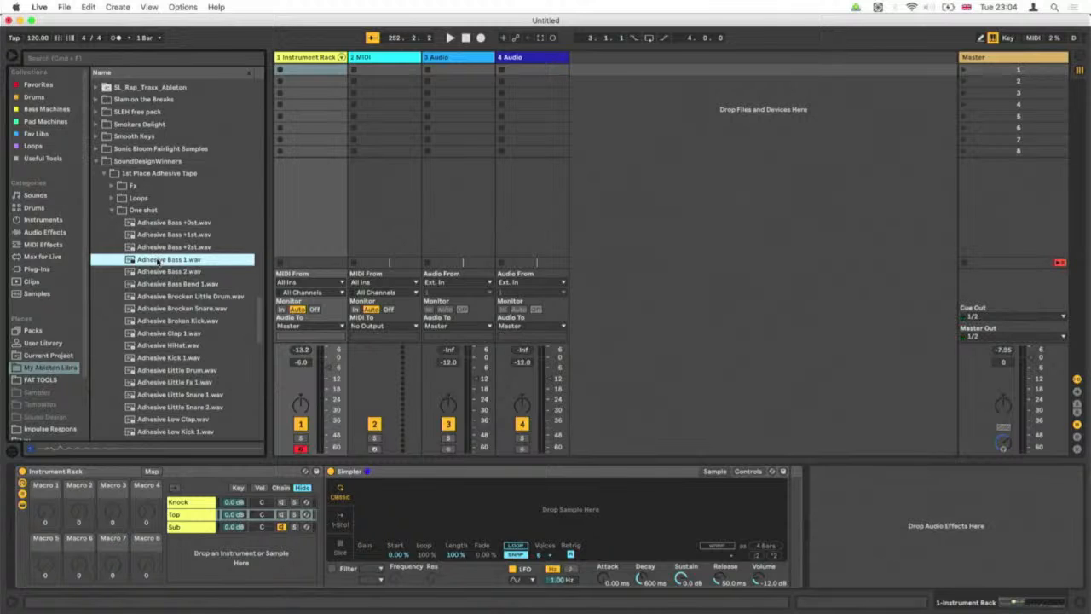
{"action": "left_click", "coordinate": [153, 333]}
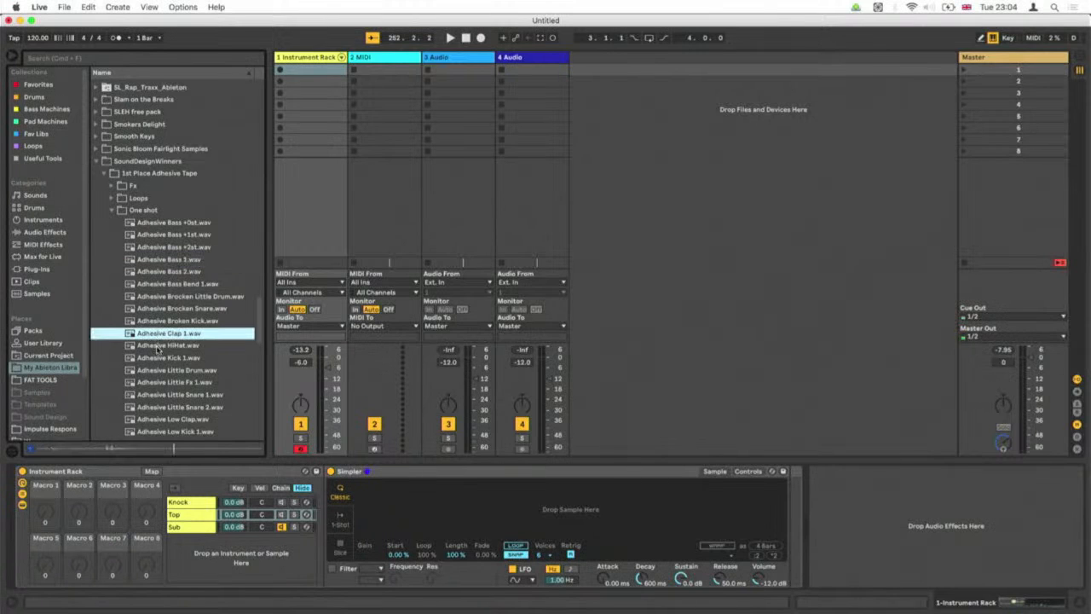
{"action": "left_click", "coordinate": [158, 345]}
{"action": "left_click", "coordinate": [162, 358]}
{"action": "left_click", "coordinate": [164, 370]}
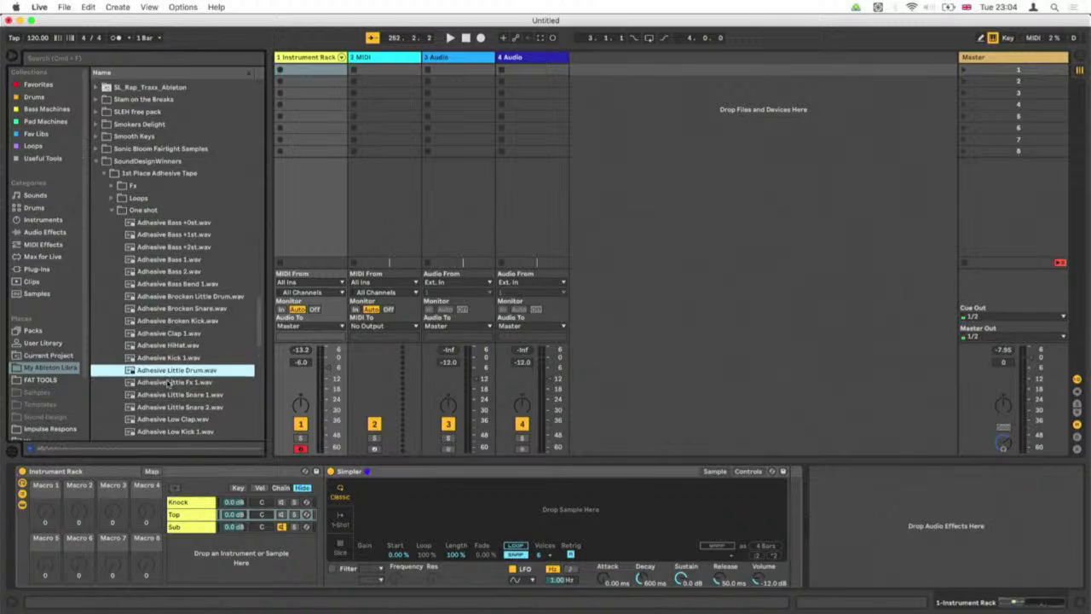
{"action": "left_click", "coordinate": [167, 382]}
{"action": "scroll", "coordinate": [168, 388], "scroll_direction": "down", "scroll_amount": 5}
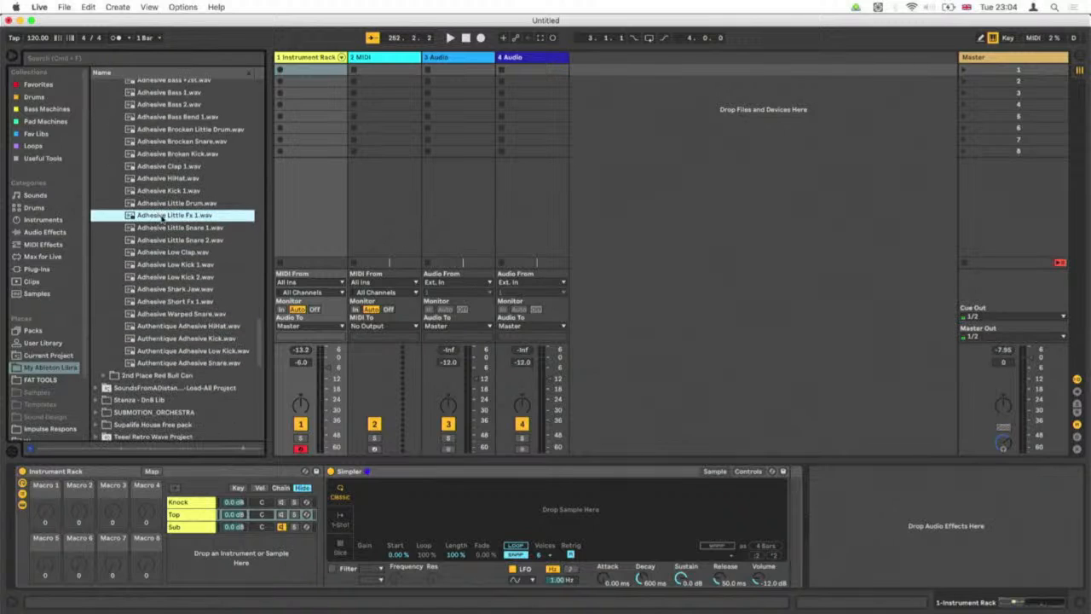
{"action": "left_click", "coordinate": [164, 228]}
{"action": "left_click", "coordinate": [167, 240]}
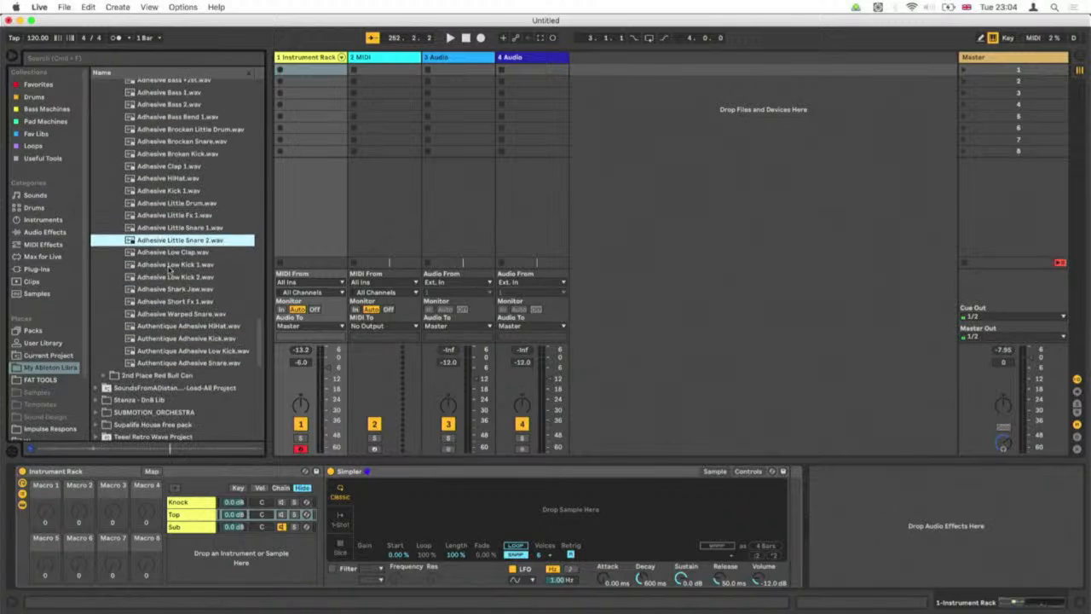
{"action": "left_click", "coordinate": [170, 276]}
{"action": "left_click", "coordinate": [171, 288]}
{"action": "left_click", "coordinate": [172, 301]}
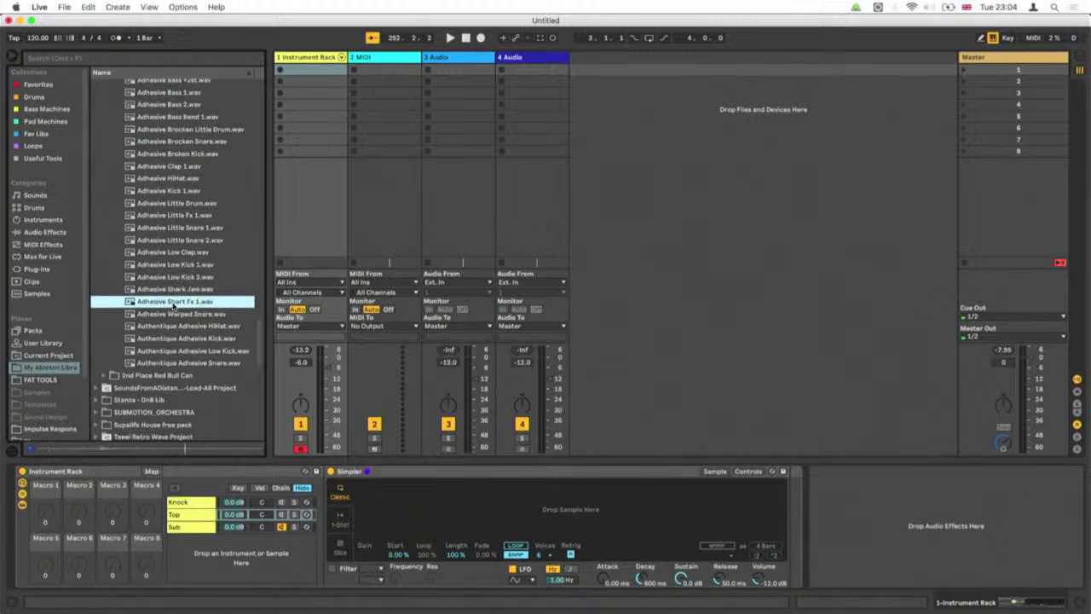
{"action": "left_click", "coordinate": [181, 326]}
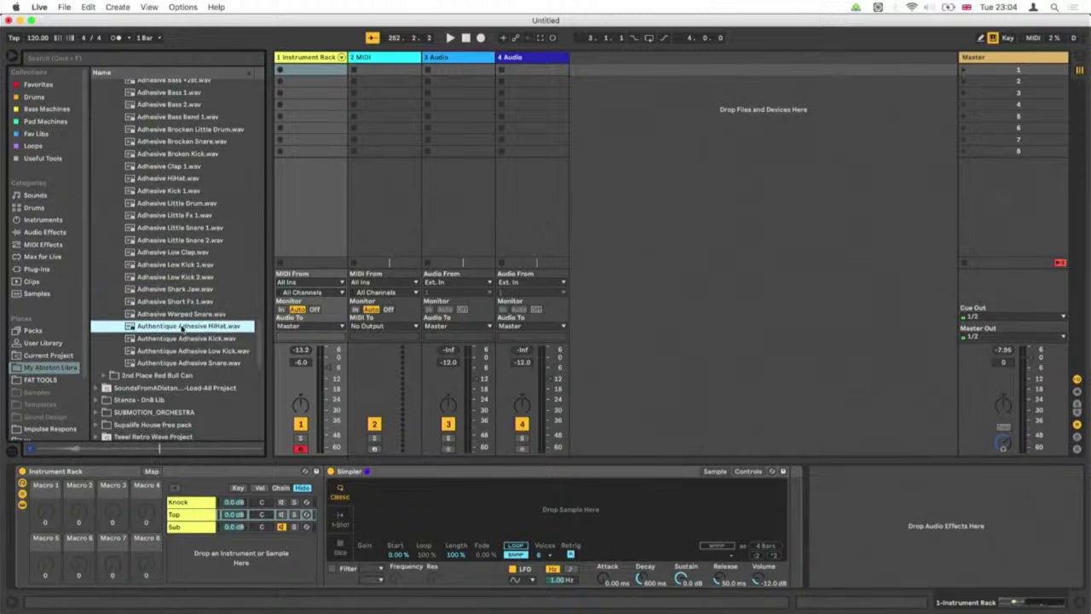
Load Authentique Adhesive HiHat.wav into the Top chain's Simpler, then deactivate the Sub chain and activate Top.
{"action": "left_click_drag", "start_coordinate": [154, 328], "coordinate": [392, 510]}
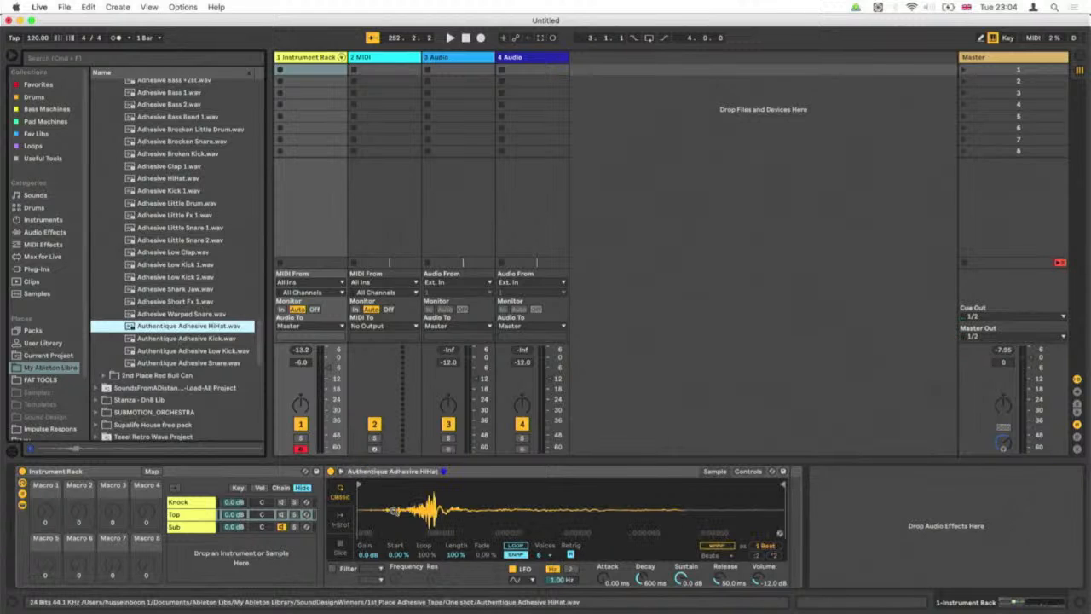
{"action": "left_click", "coordinate": [283, 527]}
{"action": "left_click", "coordinate": [281, 515]}
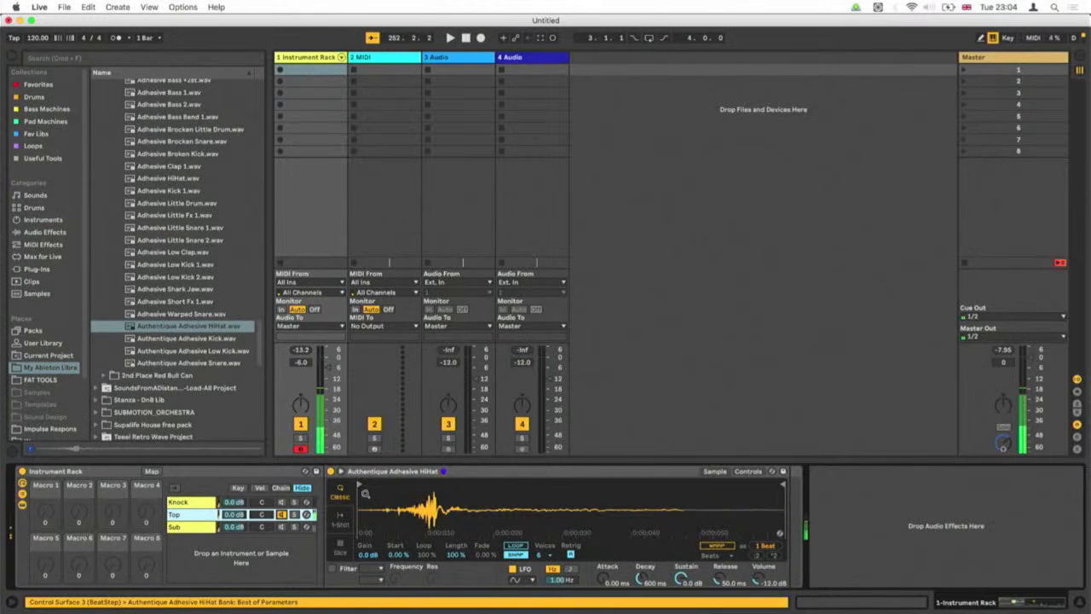
Audition the hi-hat in different octaves, move its sample start to the main transient, shorten the decay and set sustain to -30 dB.
{"action": "key", "text": "z"}
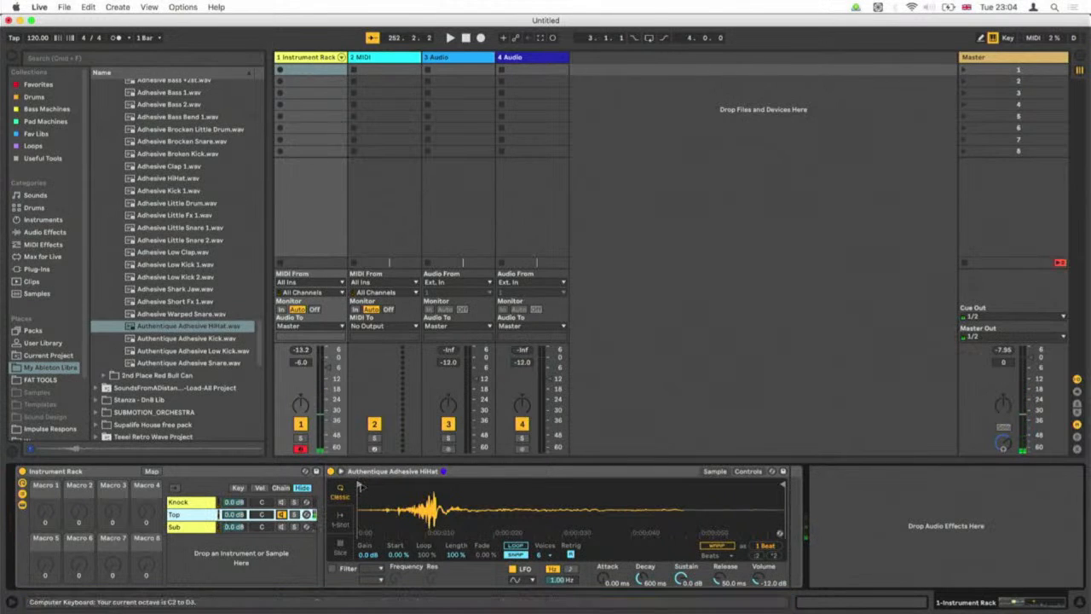
{"action": "key", "text": "a"}
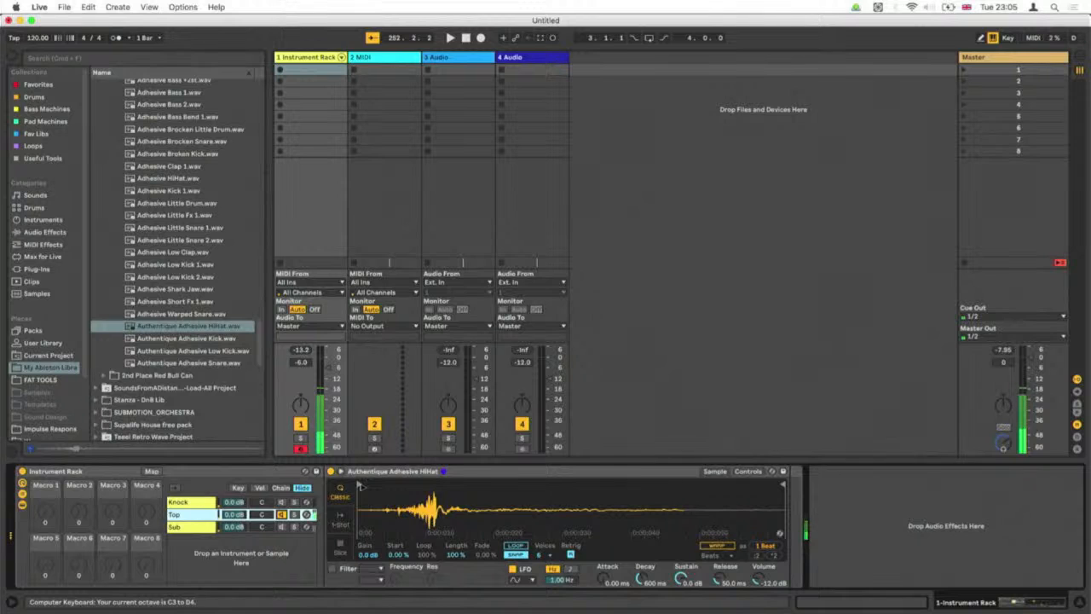
{"action": "left_click_drag", "start_coordinate": [358, 484], "coordinate": [434, 485]}
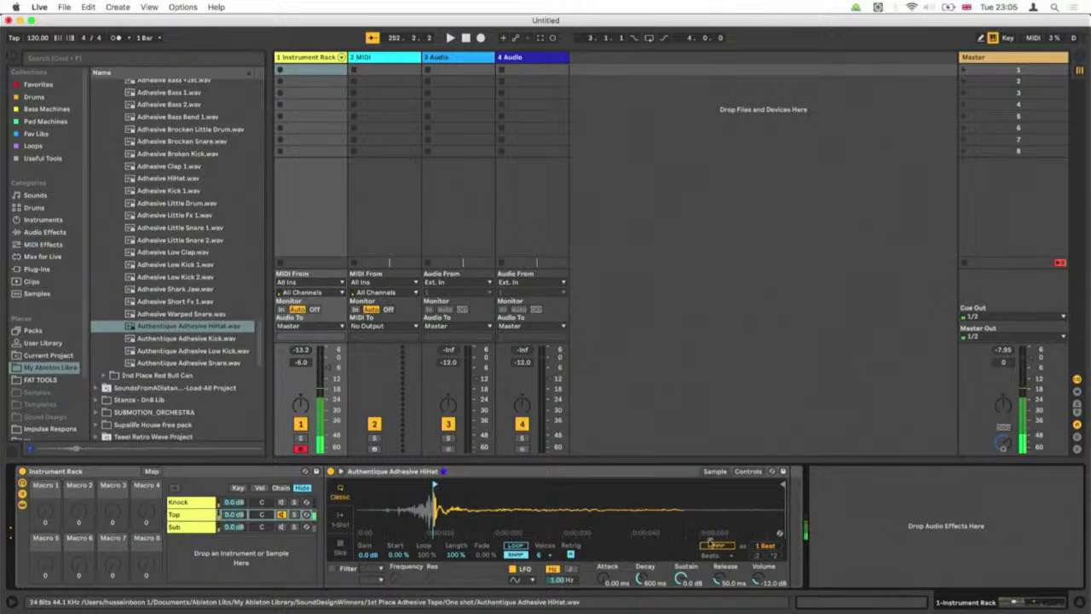
{"action": "left_click_drag", "start_coordinate": [641, 580], "coordinate": [680, 601]}
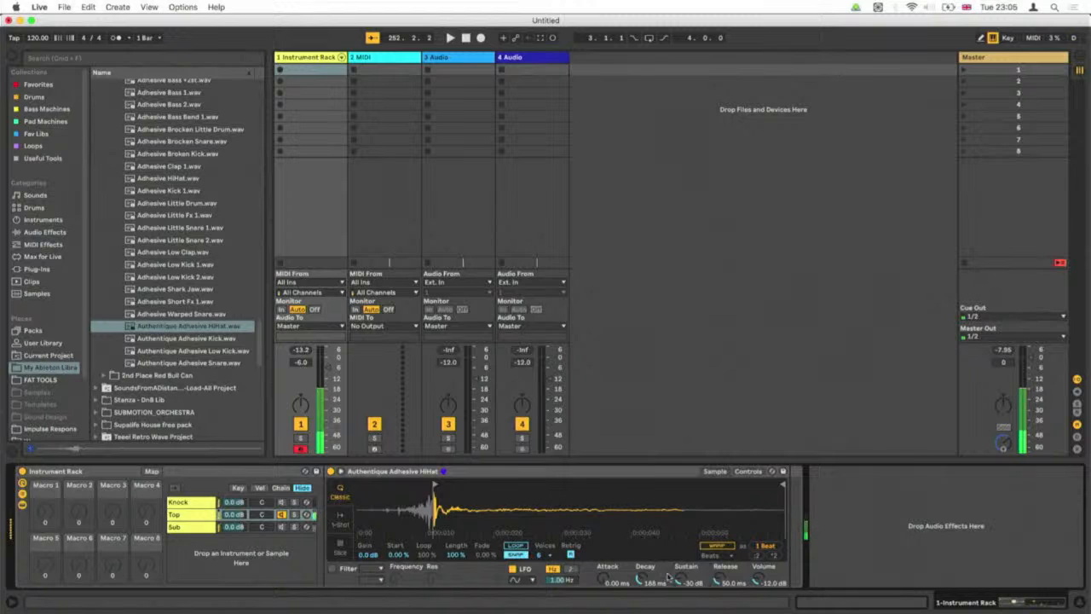
Reactivate the Sub chain, lower the computer keyboard to octave C2, and transpose the Top chain's hi-hat by +12 st.
{"action": "left_click", "coordinate": [288, 529]}
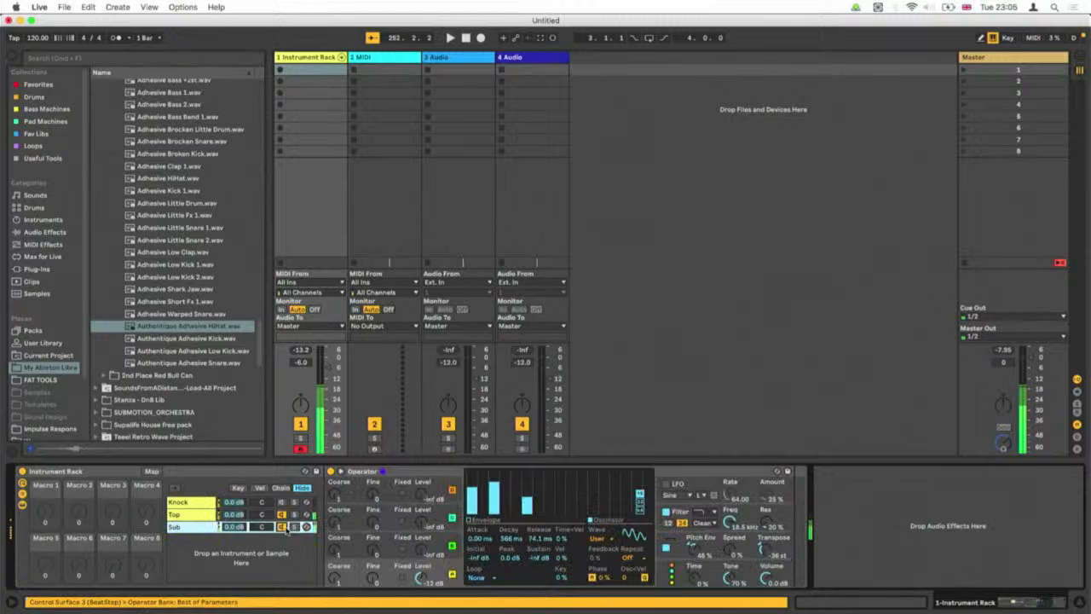
{"action": "key", "text": "z"}
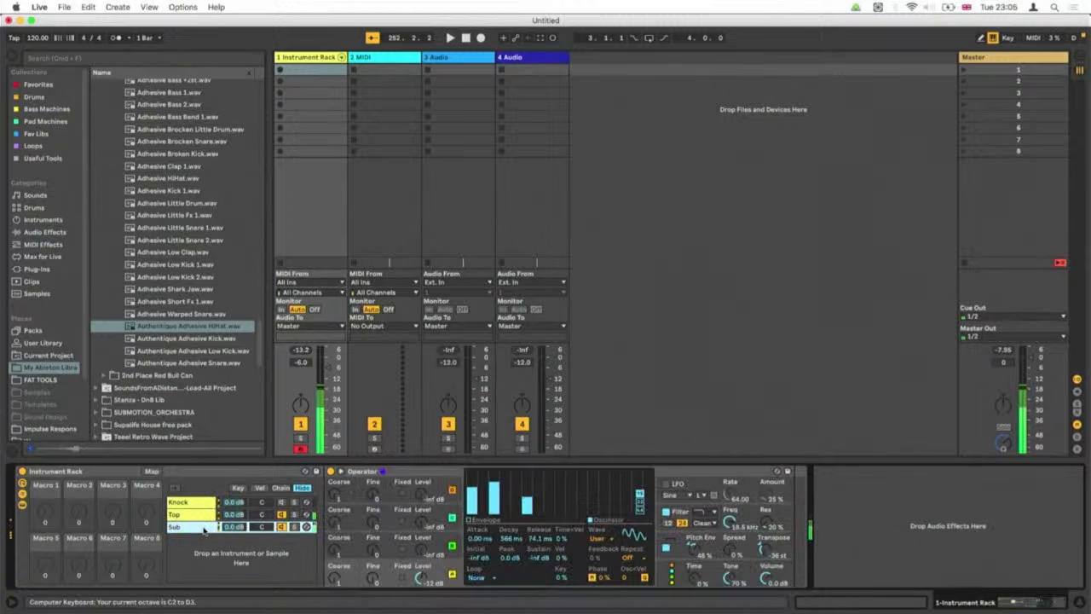
{"action": "left_click", "coordinate": [191, 516]}
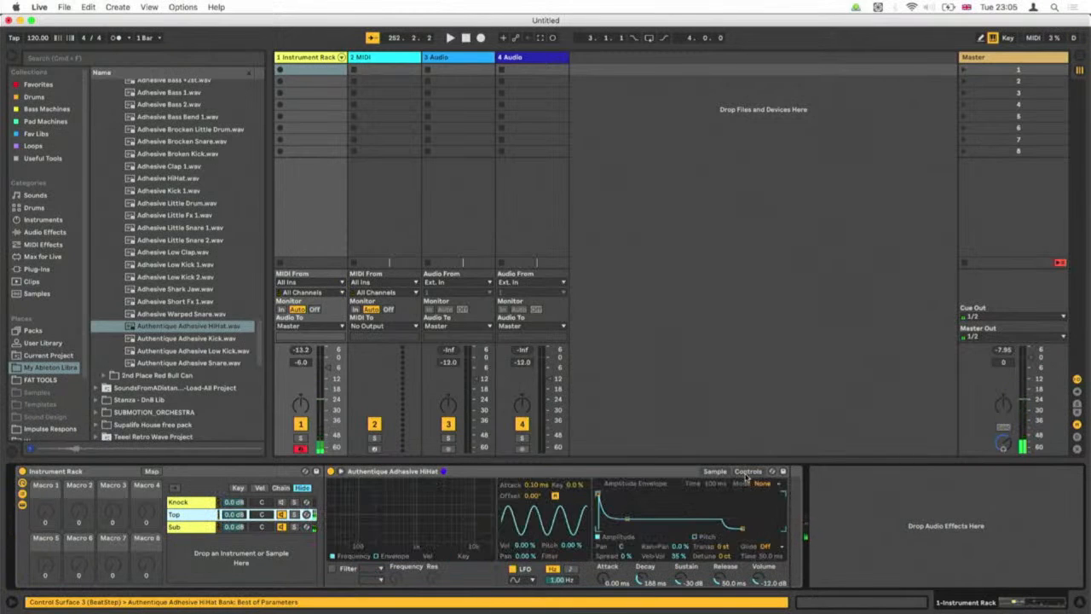
{"action": "left_click", "coordinate": [748, 471]}
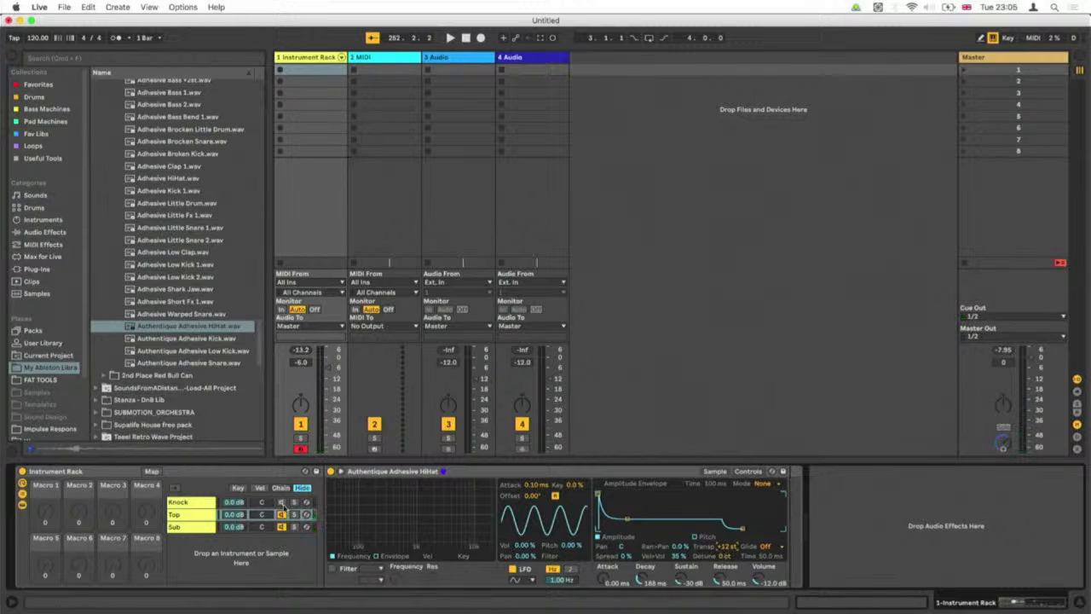
{"action": "left_click", "coordinate": [195, 530]}
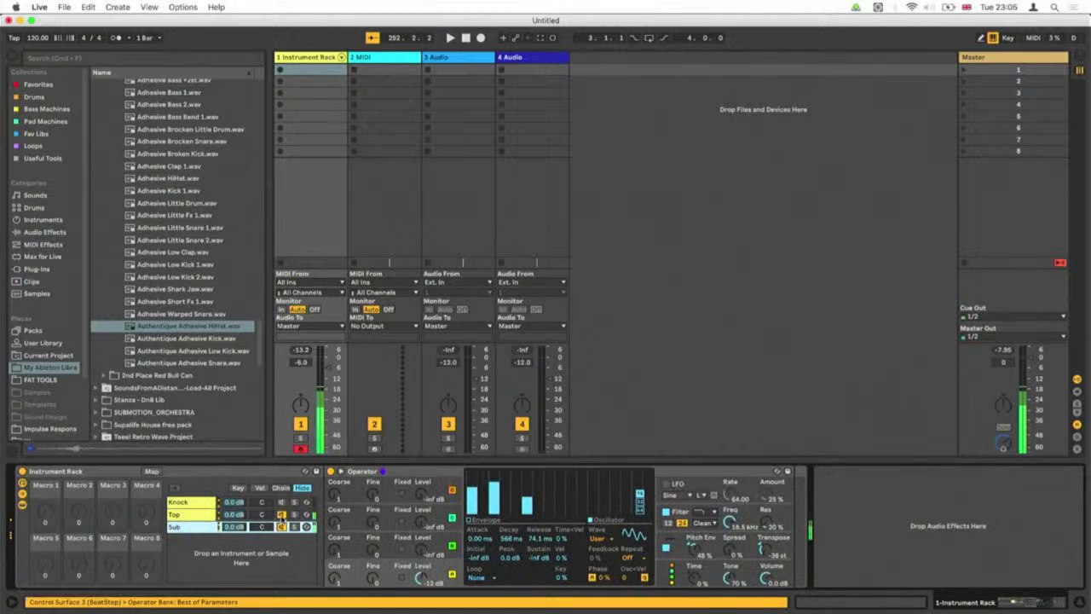
{"action": "left_click", "coordinate": [229, 516]}
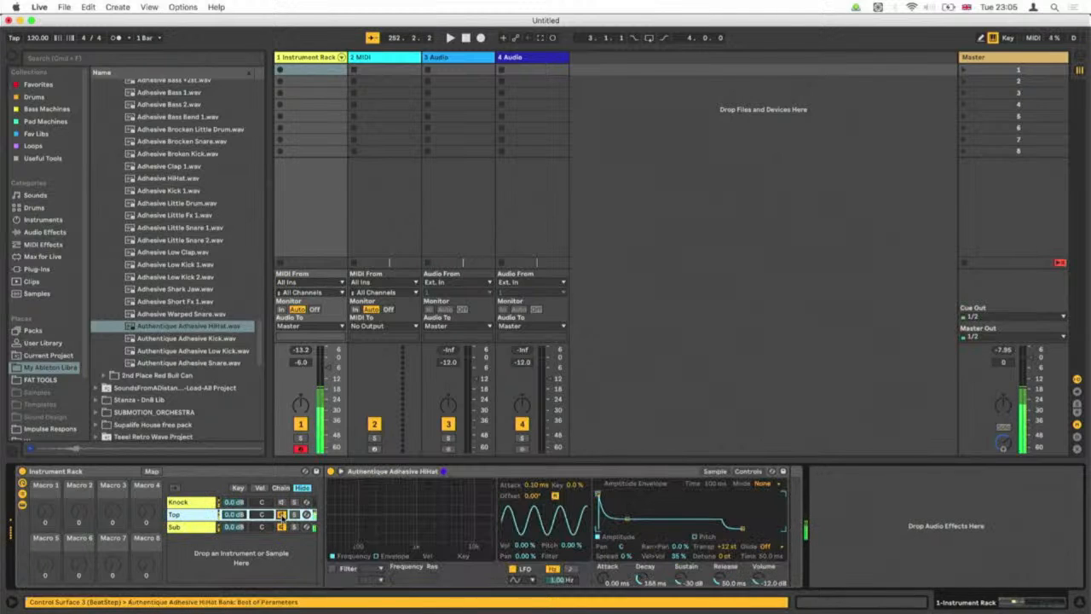
Select the Knock chain and reopen the 1st Place Adhesive Tape One shot folder in the browser.
{"action": "left_click", "coordinate": [190, 503]}
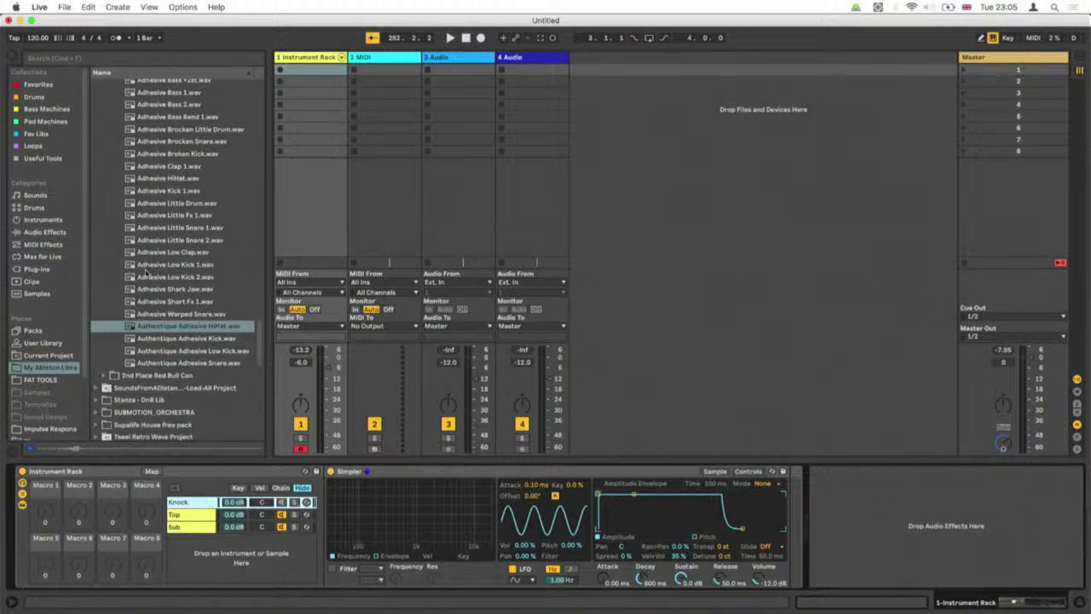
{"action": "scroll", "coordinate": [157, 273], "scroll_direction": "up", "scroll_amount": 5}
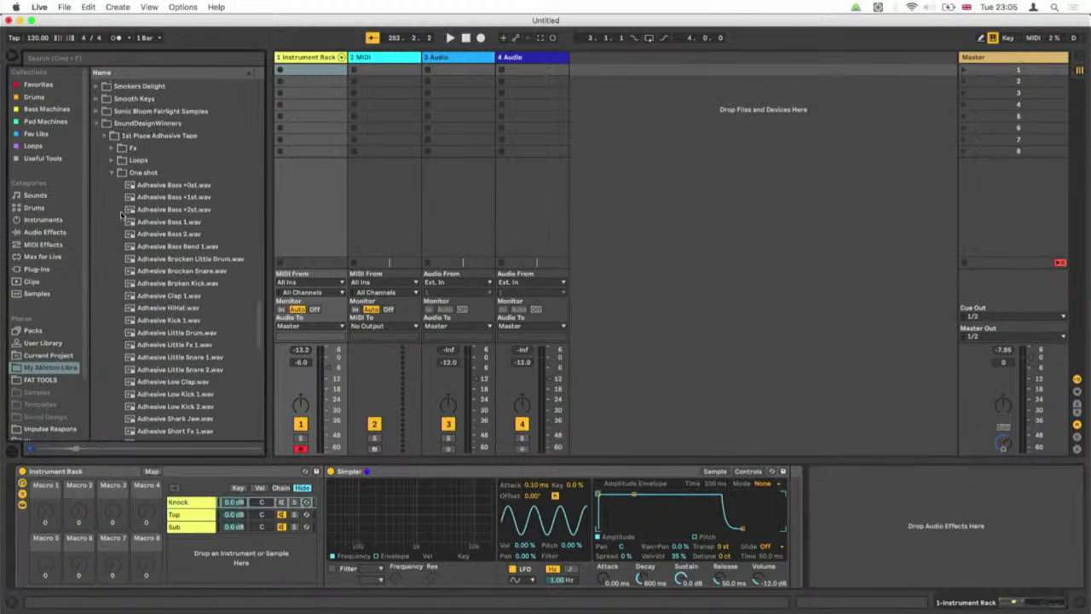
{"action": "left_click", "coordinate": [112, 174]}
{"action": "left_click", "coordinate": [104, 136]}
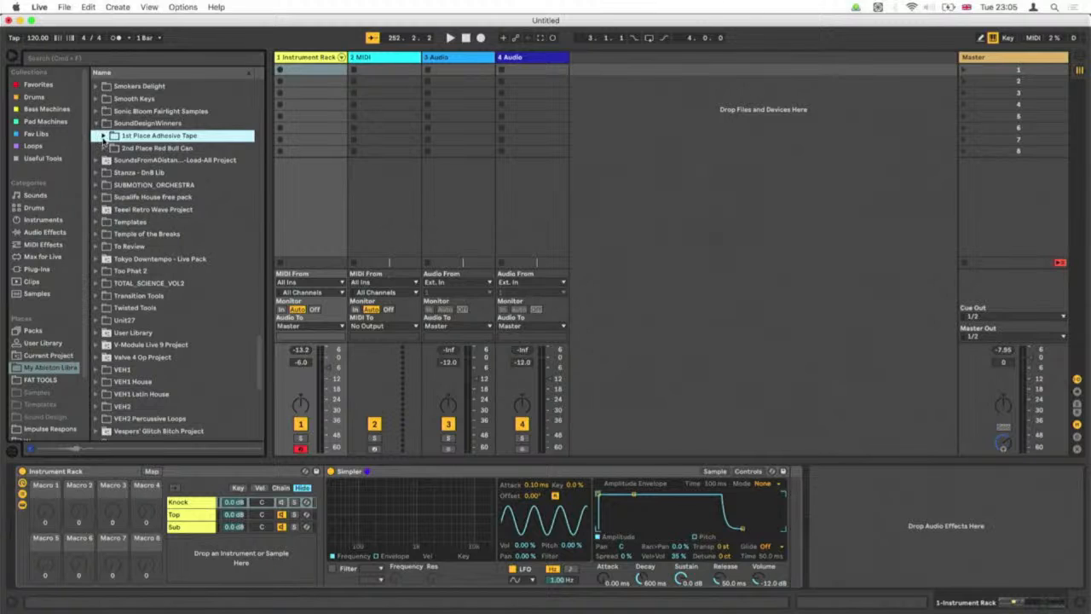
{"action": "left_click", "coordinate": [104, 136]}
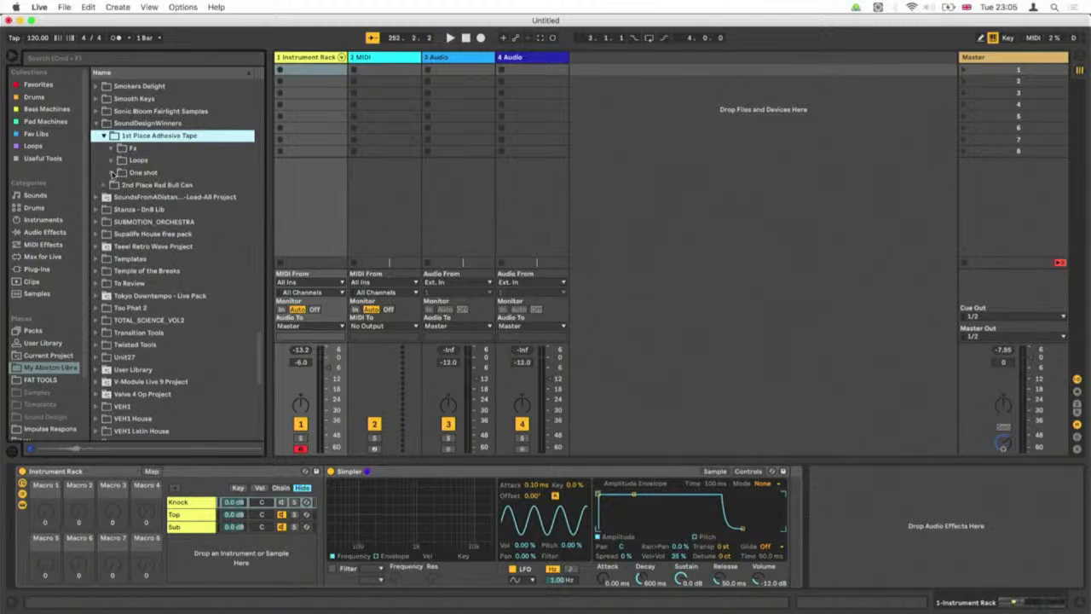
{"action": "left_click", "coordinate": [112, 173]}
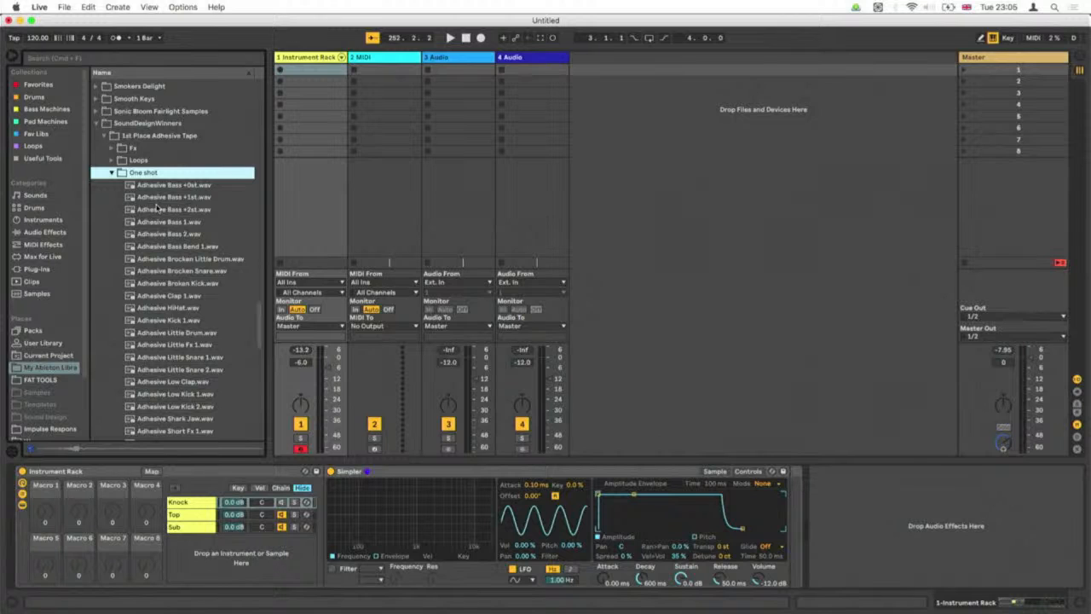
Audition the bass and drum samples in the One shot folder, ending on Adhesive Little Drum.wav.
{"action": "left_click", "coordinate": [168, 197]}
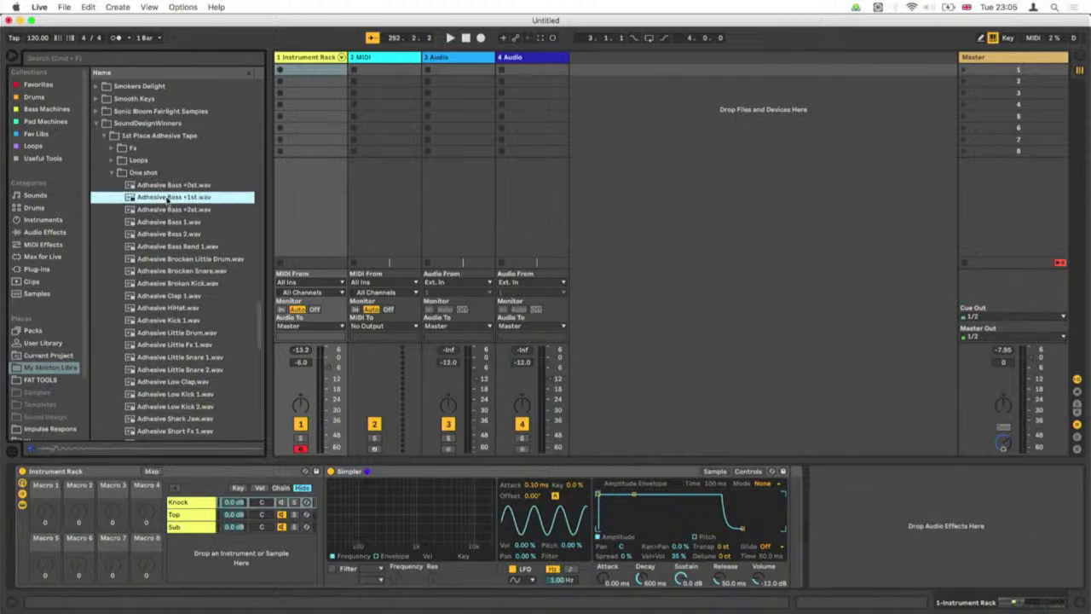
{"action": "key", "text": "Down"}
{"action": "key", "text": "Down"}
{"action": "key", "text": "Down"}
{"action": "key", "text": "Down"}
{"action": "left_click", "coordinate": [167, 197]}
{"action": "key", "text": "Up"}
{"action": "scroll", "coordinate": [162, 292], "scroll_direction": "down", "scroll_amount": 3}
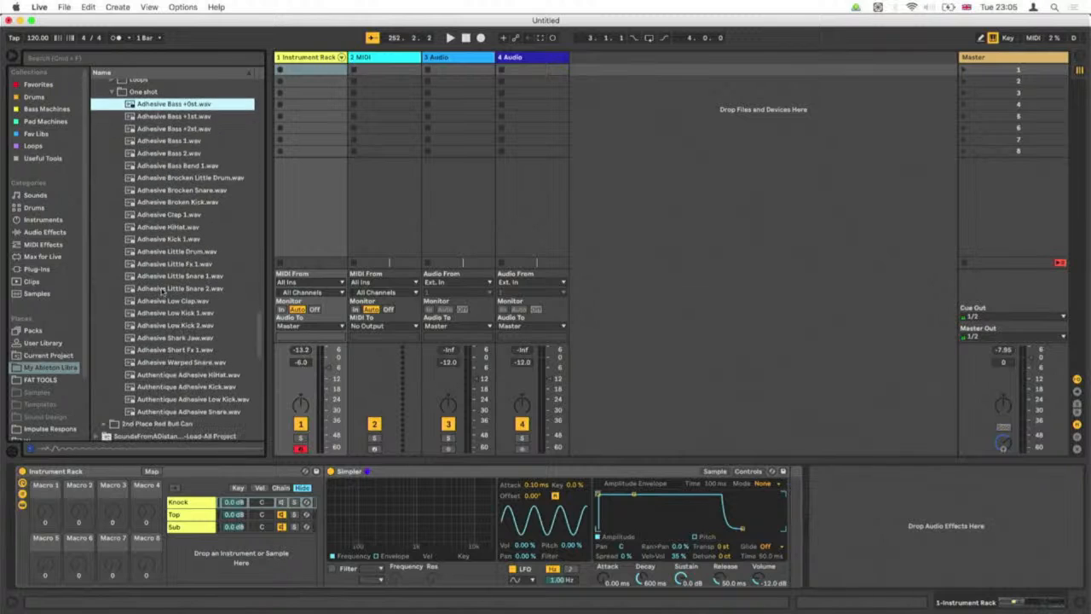
{"action": "left_click", "coordinate": [166, 240]}
{"action": "key", "text": "Down"}
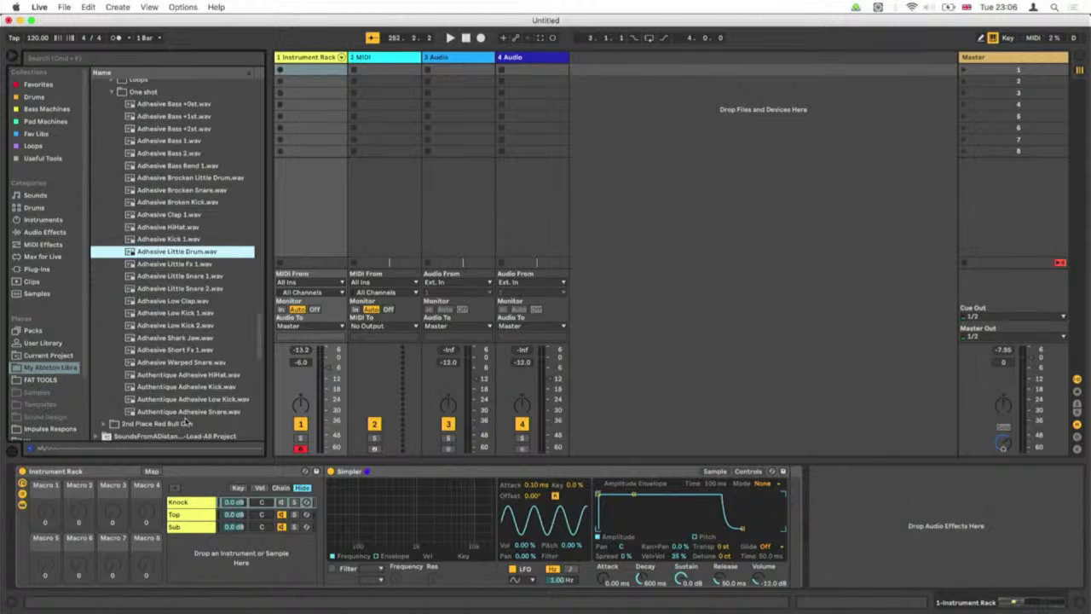
Load Adhesive Little Drum.wav into the Knock chain's Simpler and leave Knock as the only active chain.
{"action": "left_click", "coordinate": [195, 505]}
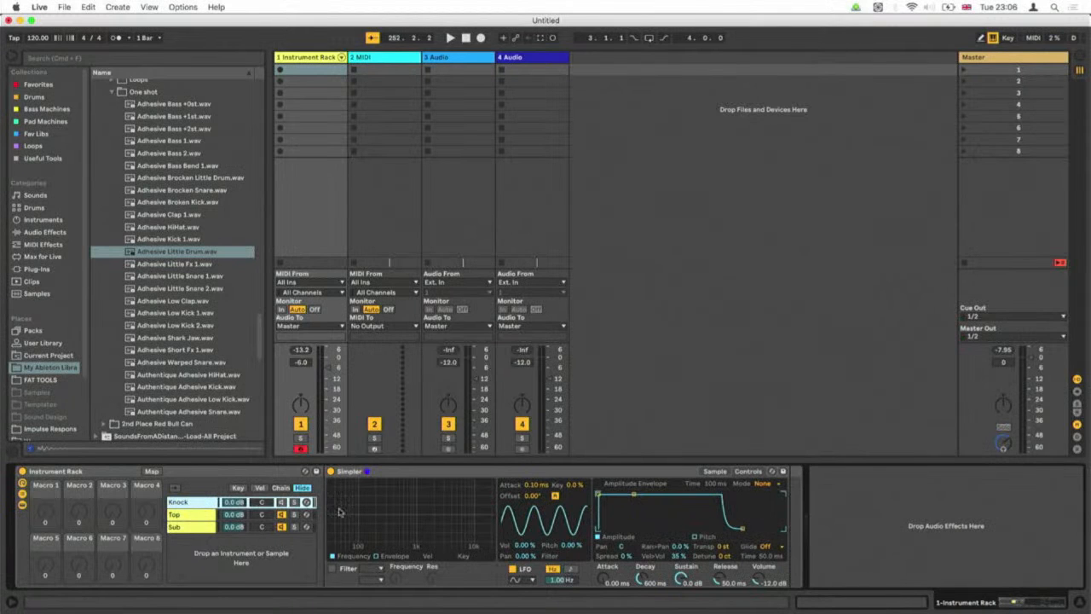
{"action": "left_click", "coordinate": [717, 471]}
{"action": "left_click_drag", "start_coordinate": [153, 257], "coordinate": [465, 518]}
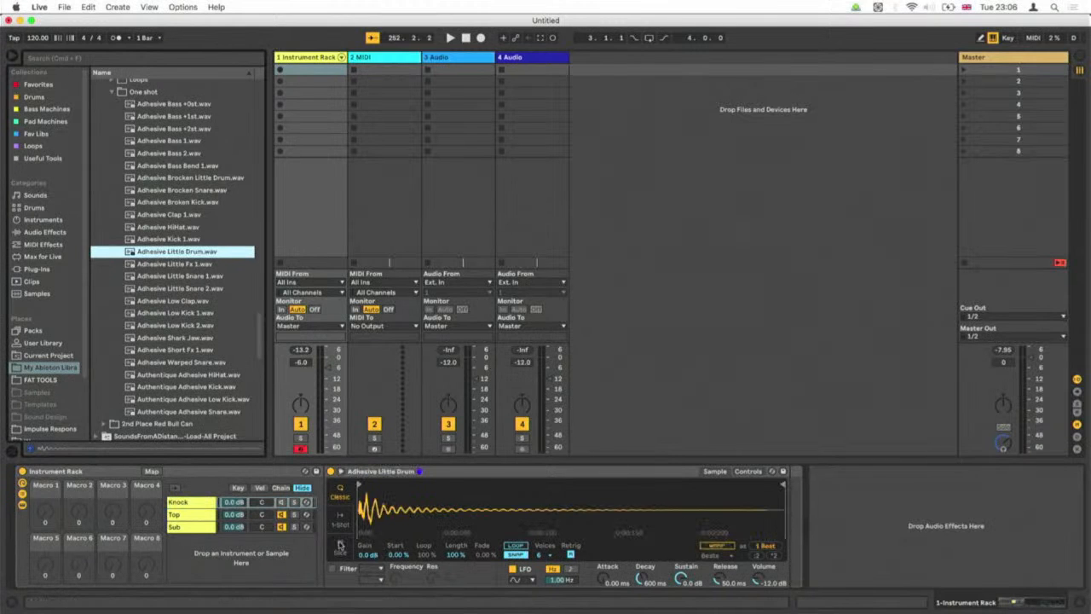
{"action": "left_click", "coordinate": [282, 515]}
{"action": "left_click", "coordinate": [281, 527]}
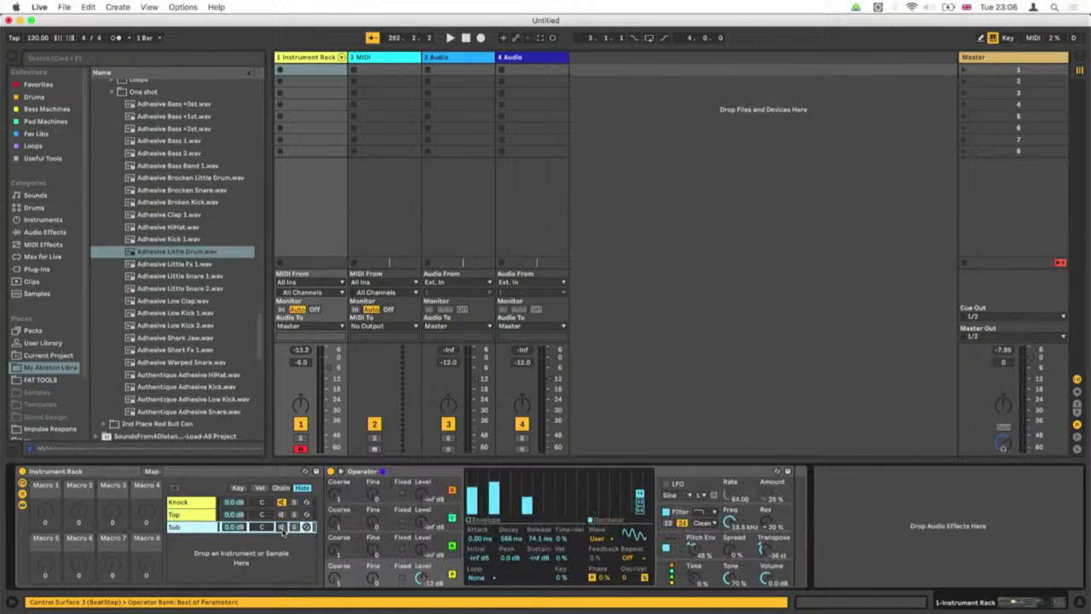
{"action": "left_click", "coordinate": [195, 503]}
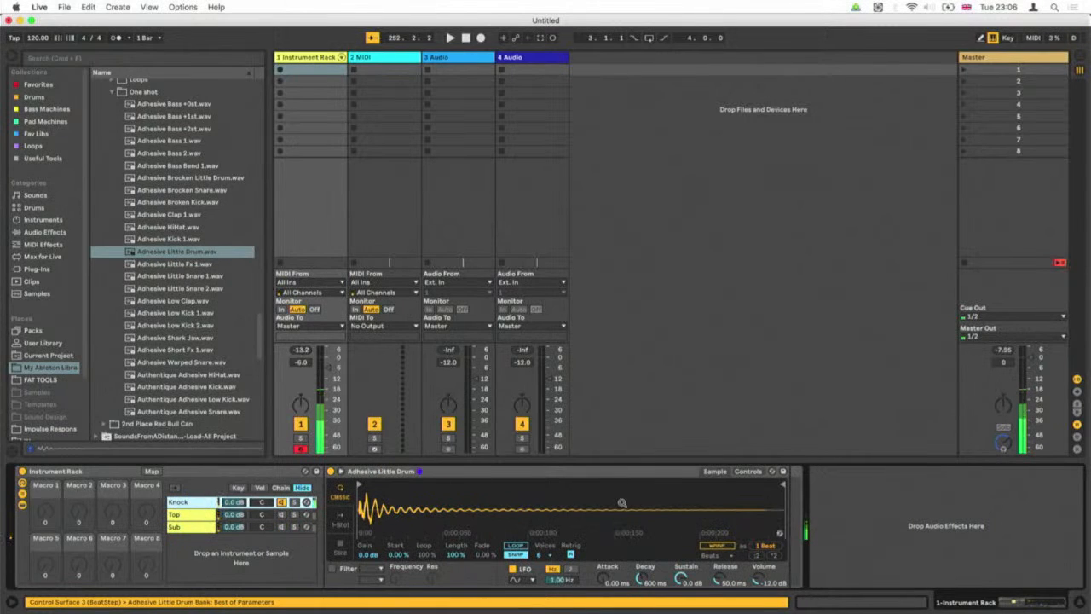
Transpose the Knock chain's drum sample by -12 st.
{"action": "left_click", "coordinate": [747, 472]}
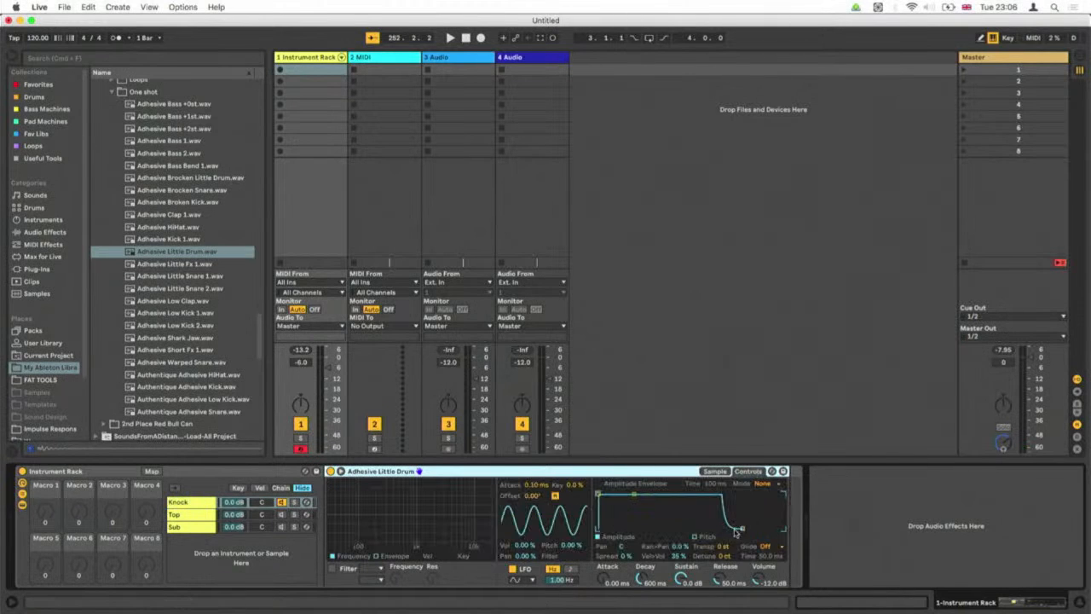
{"action": "left_click", "coordinate": [722, 548]}
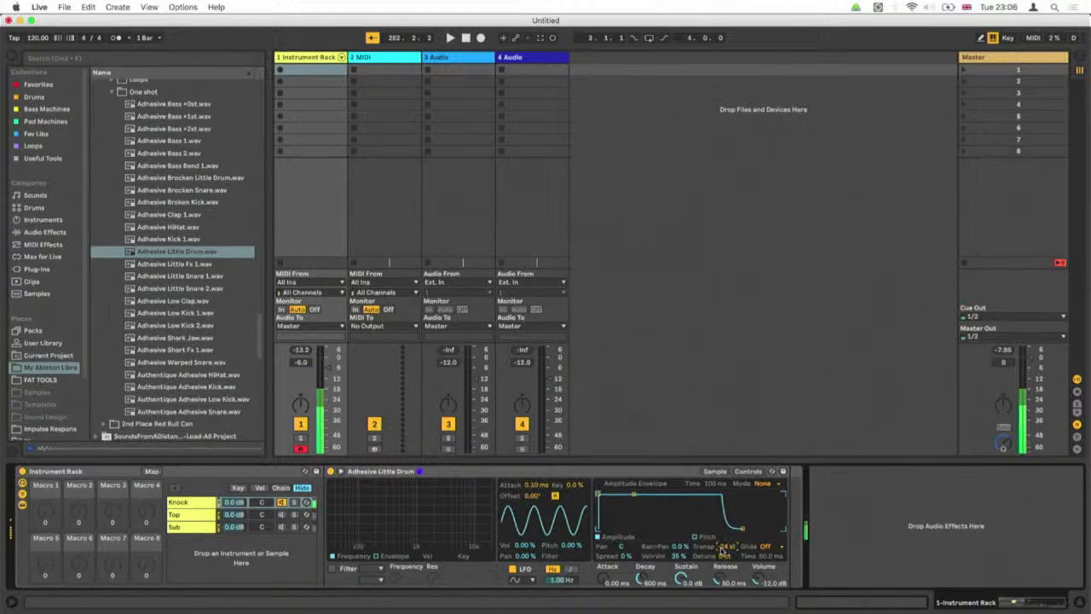
{"action": "type", "text": "-12"}
{"action": "key", "text": "Return"}
Add an EQ Eight audio effect after the Simpler on the Knock chain.
{"action": "left_click", "coordinate": [45, 235]}
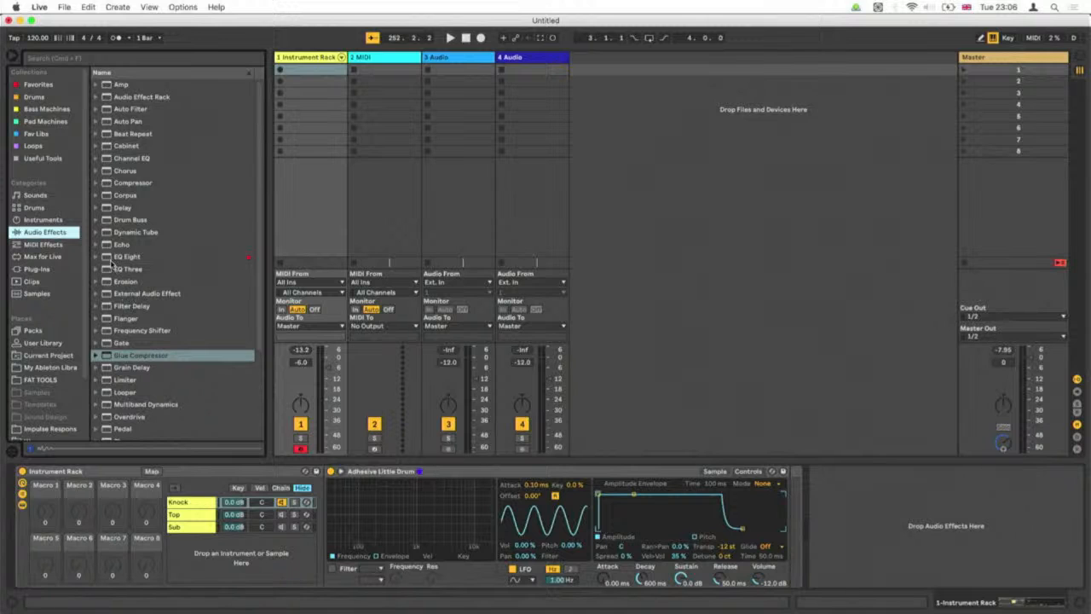
{"action": "left_click_drag", "start_coordinate": [113, 259], "coordinate": [791, 501]}
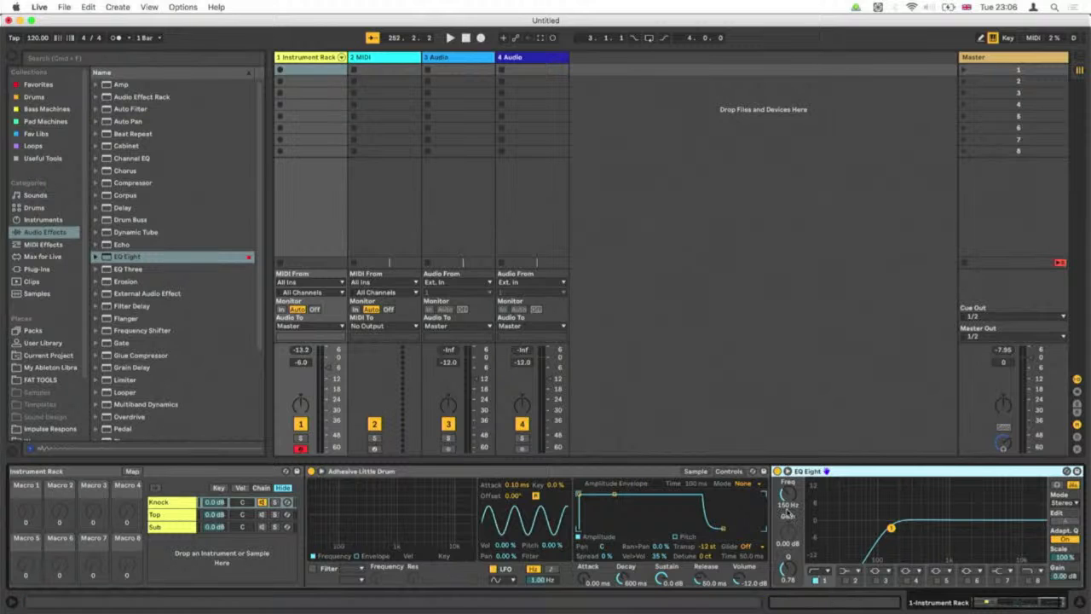
{"action": "key", "text": "q"}
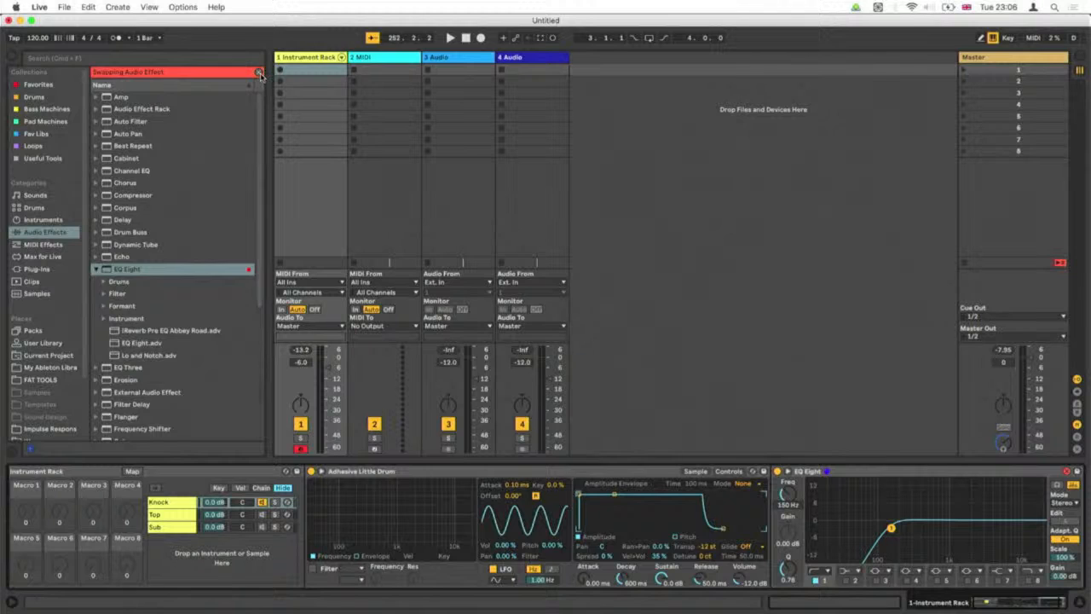
{"action": "key", "text": "q"}
Set the Knock EQ Eight's low cut on band 1 to 100 Hz and enable a high cut on band 8 at 700 Hz.
{"action": "left_click", "coordinate": [828, 582]}
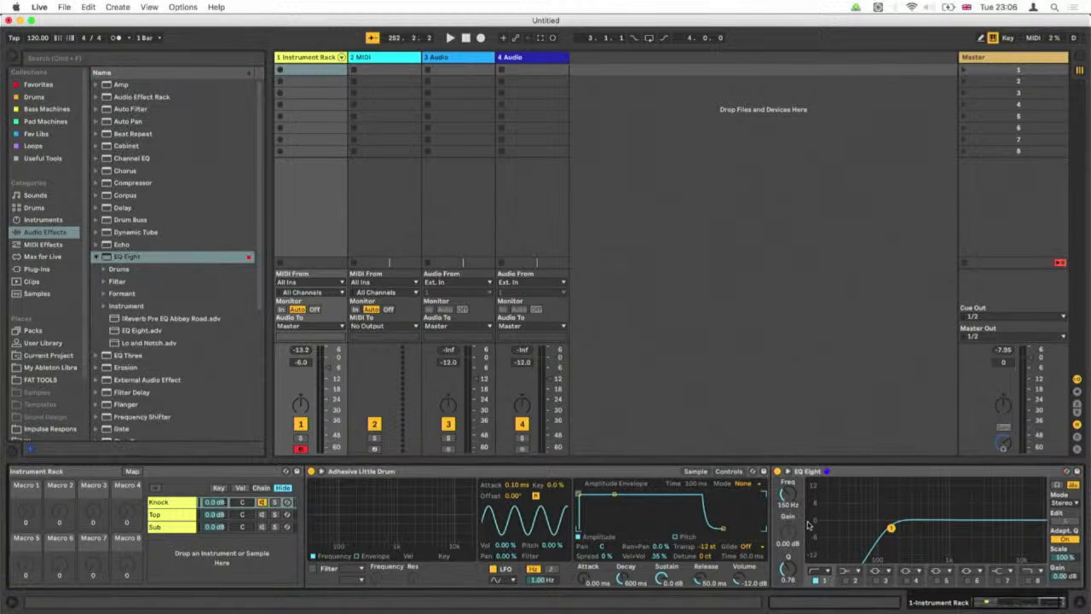
{"action": "type", "text": "100"}
{"action": "key", "text": "Return"}
{"action": "left_click", "coordinate": [1038, 583]}
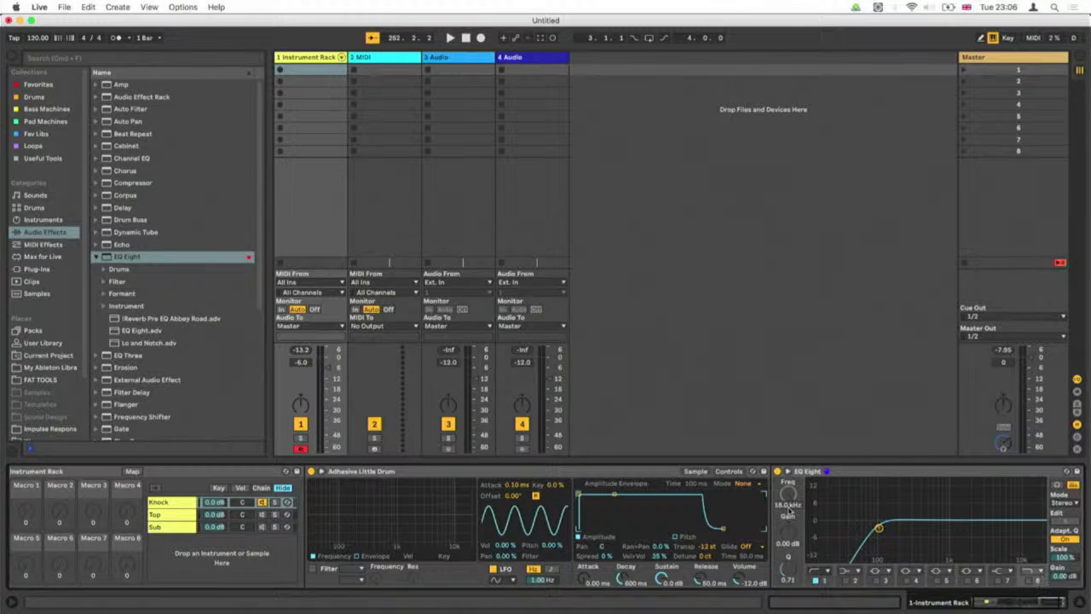
{"action": "type", "text": "700"}
{"action": "key", "text": "Return"}
{"action": "left_click", "coordinate": [1028, 581]}
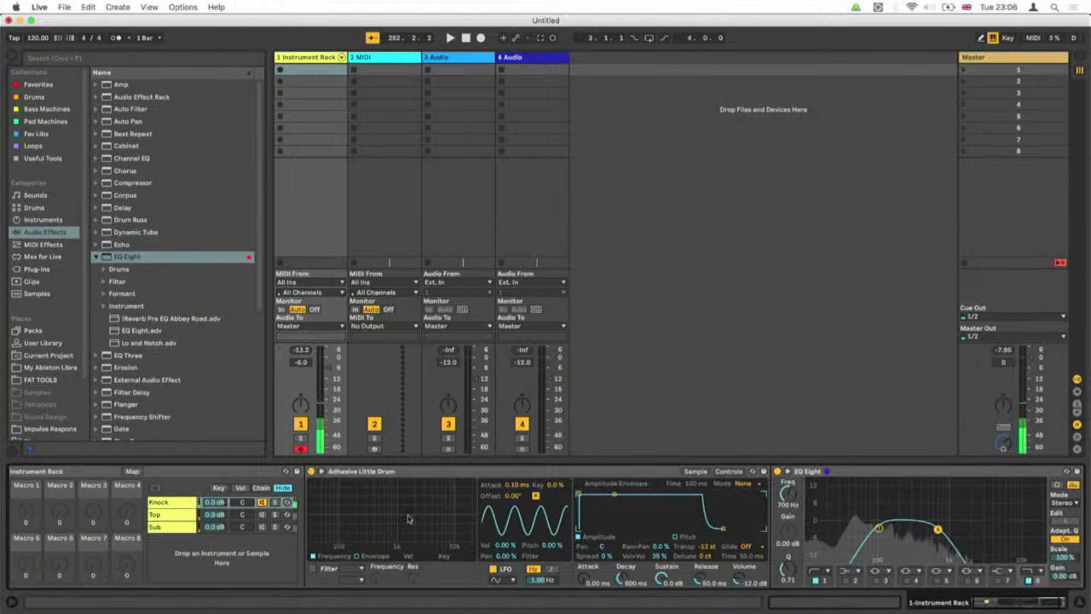
Reactivate the Top and Sub chains and raise the first harmonic of the Sub chain's Operator waveform.
{"action": "left_click", "coordinate": [261, 518]}
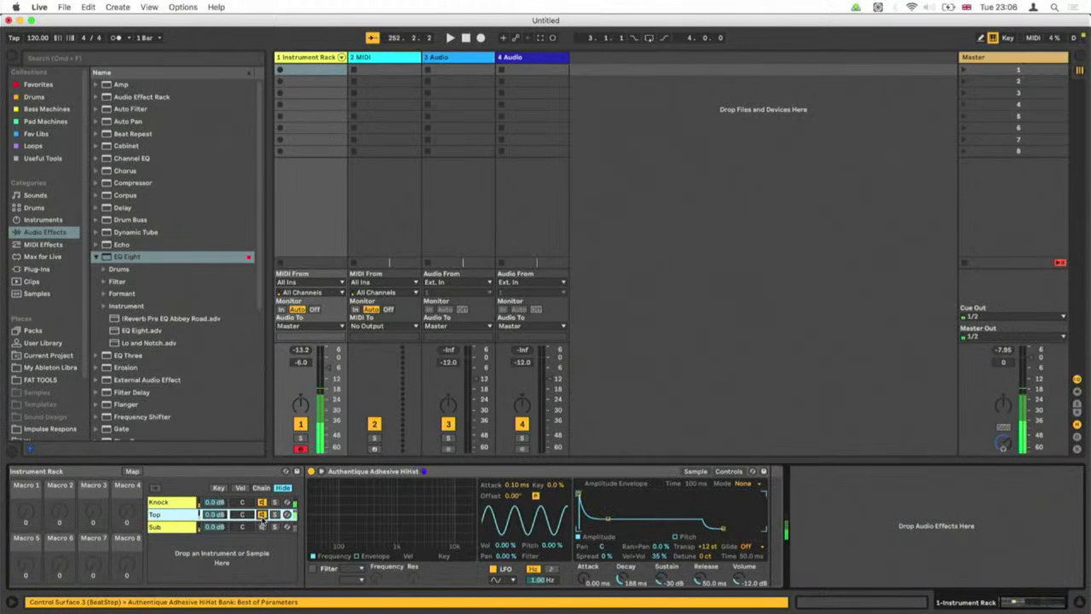
{"action": "left_click", "coordinate": [262, 526]}
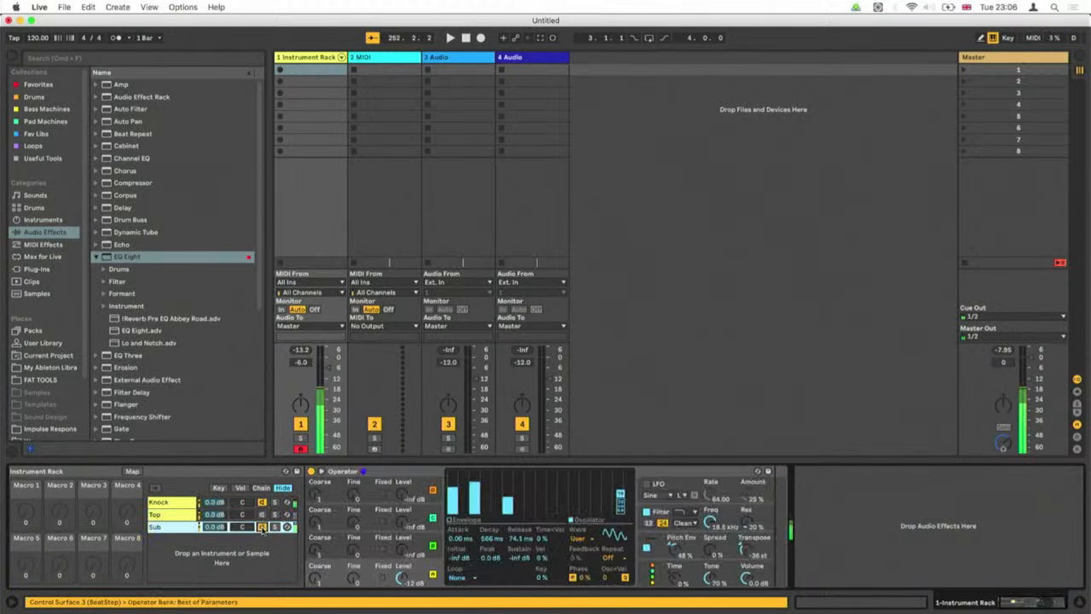
{"action": "left_click", "coordinate": [262, 515]}
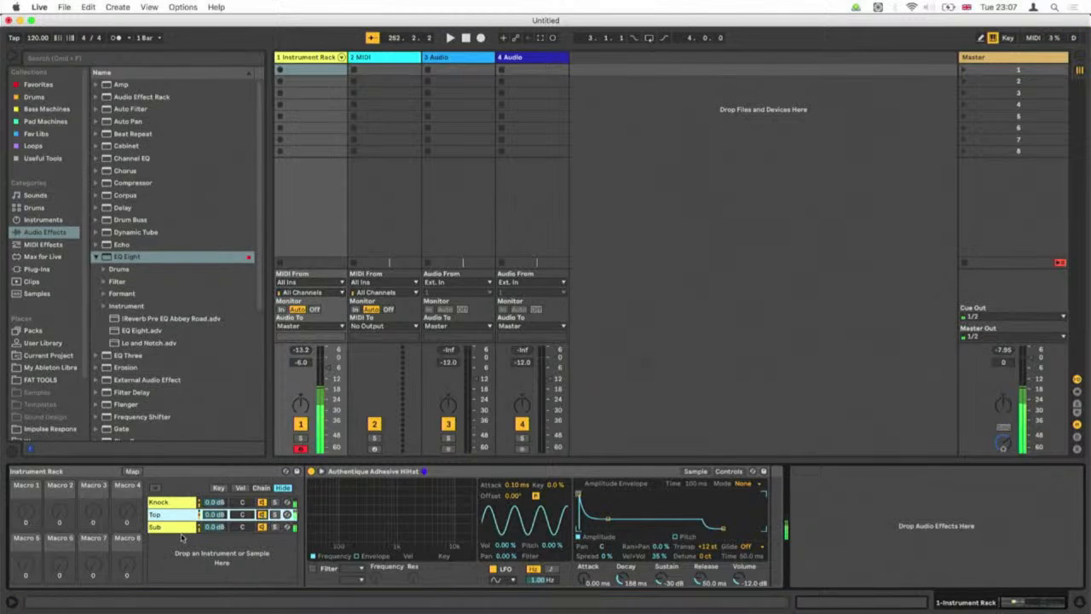
{"action": "left_click", "coordinate": [175, 528]}
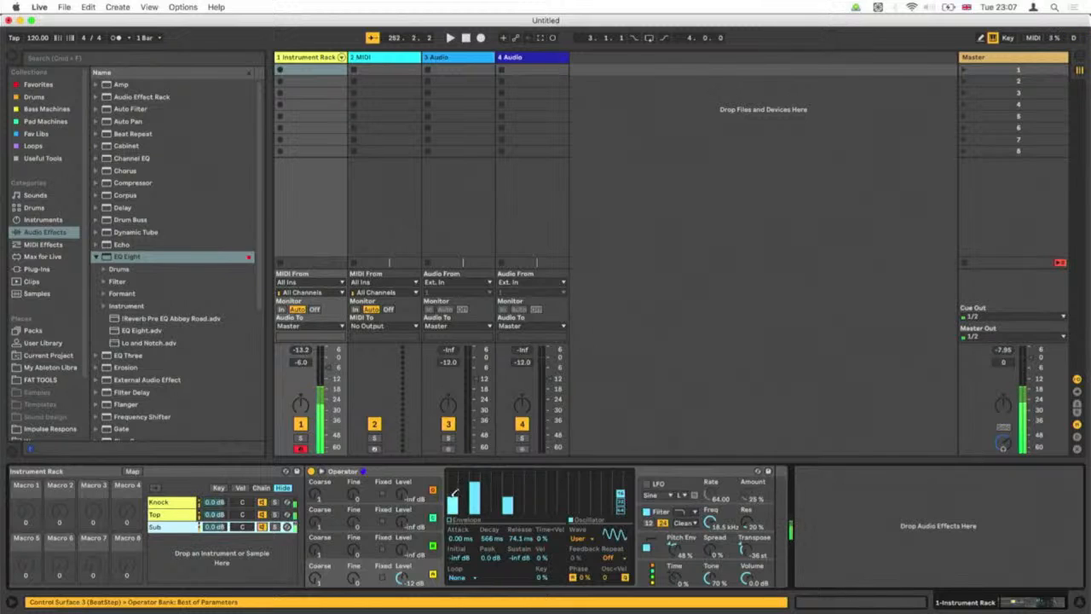
{"action": "mouse_move", "coordinate": [454, 489]}
{"action": "left_mouse_down"}
{"action": "mouse_move", "coordinate": [454, 471]}
{"action": "mouse_move", "coordinate": [457, 493]}
{"action": "mouse_move", "coordinate": [475, 472]}
{"action": "mouse_move", "coordinate": [508, 496]}
{"action": "mouse_move", "coordinate": [509, 481]}
{"action": "mouse_move", "coordinate": [510, 493]}
{"action": "mouse_move", "coordinate": [502, 507]}
{"action": "mouse_move", "coordinate": [498, 483]}
{"action": "mouse_move", "coordinate": [500, 492]}
{"action": "mouse_move", "coordinate": [450, 478]}
{"action": "left_mouse_up"}
Shape the Knock Simpler's envelope with a 100 ms decay, -inf sustain and shorter release, and deactivate the Top and Sub chains.
{"action": "left_click", "coordinate": [188, 504]}
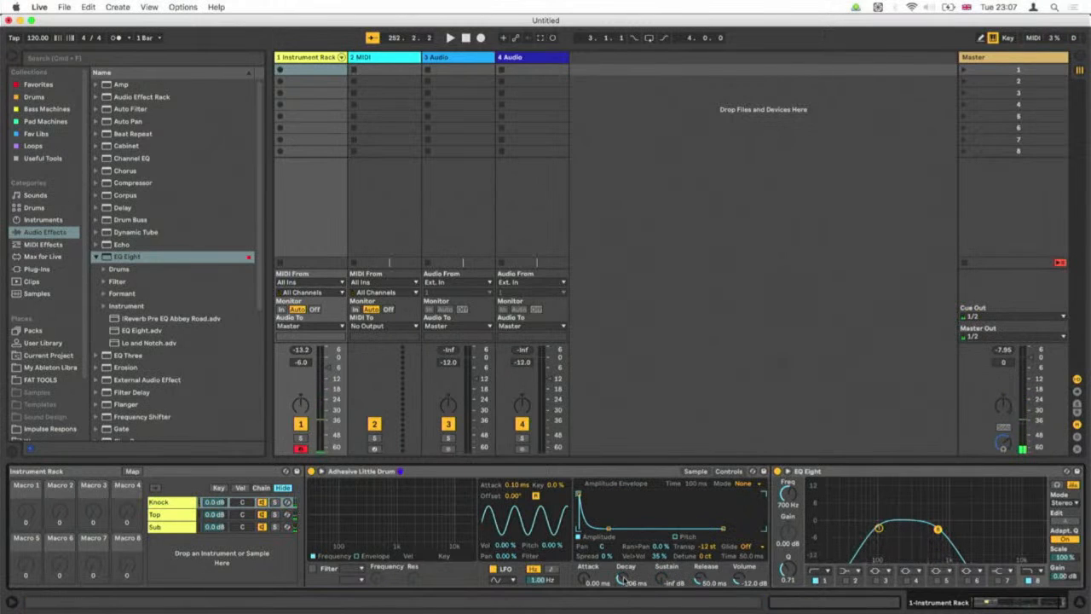
{"action": "key", "text": "Return"}
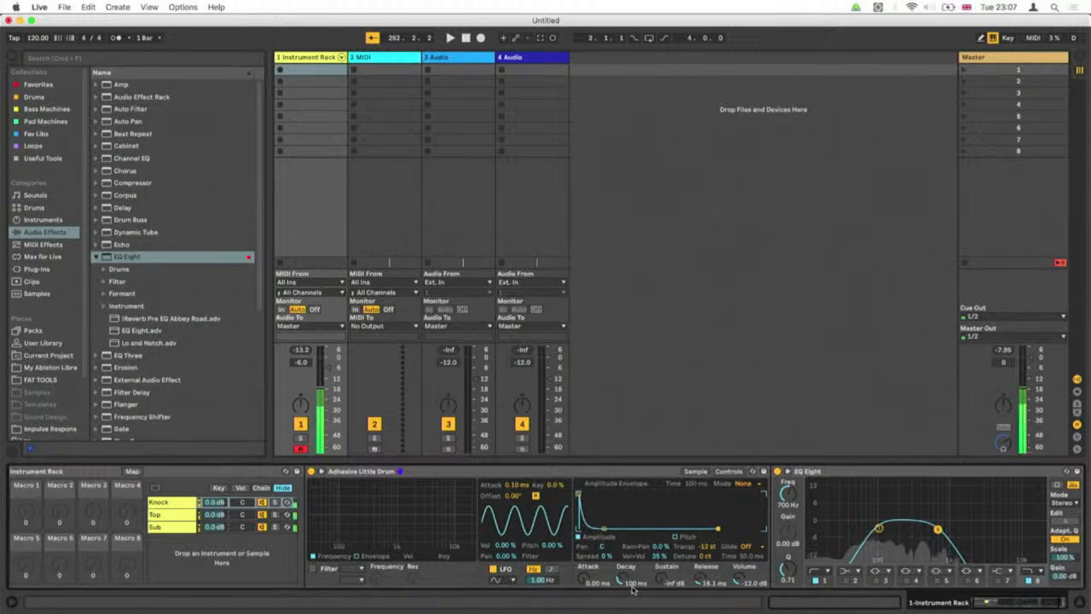
{"action": "left_click", "coordinate": [264, 528]}
{"action": "left_click", "coordinate": [263, 527]}
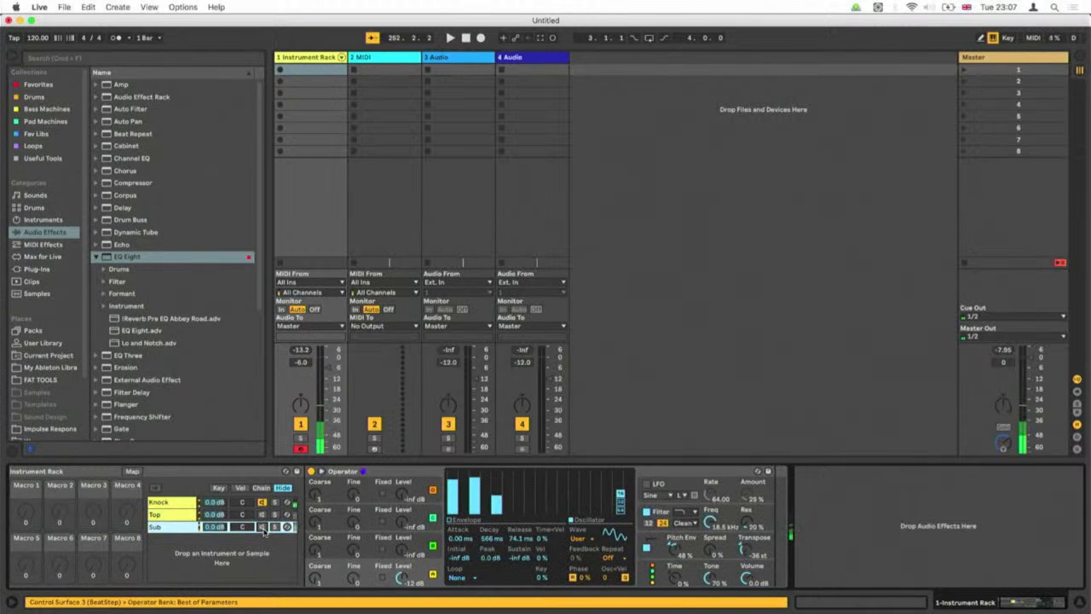
Raise the Knock Simpler's volume to -2.29 dB and shorten its decay to 67.5 ms.
{"action": "left_click", "coordinate": [171, 502]}
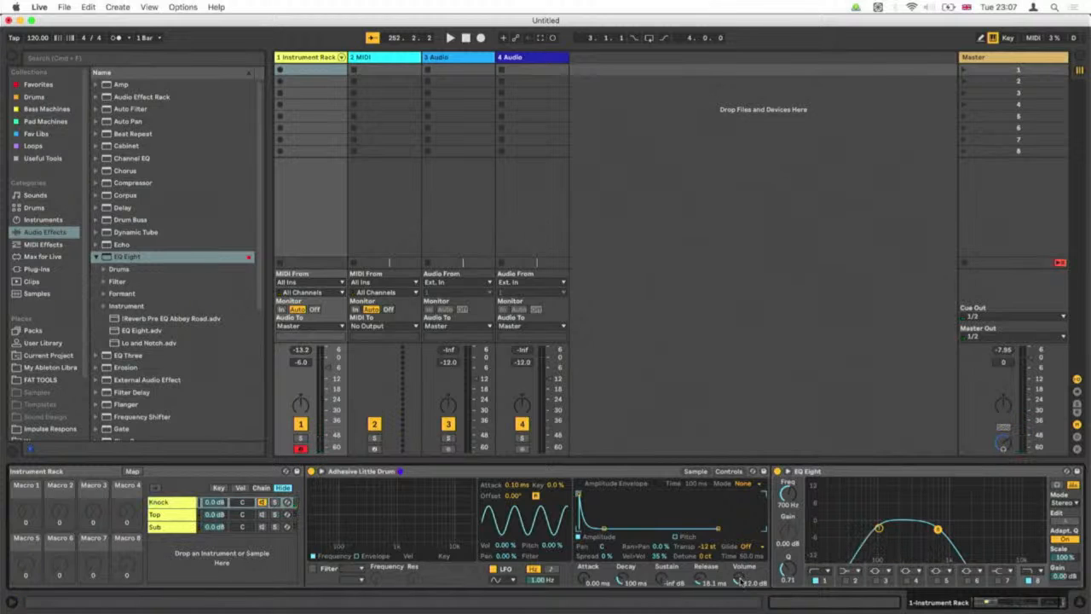
{"action": "left_click_drag", "start_coordinate": [739, 578], "coordinate": [738, 571]}
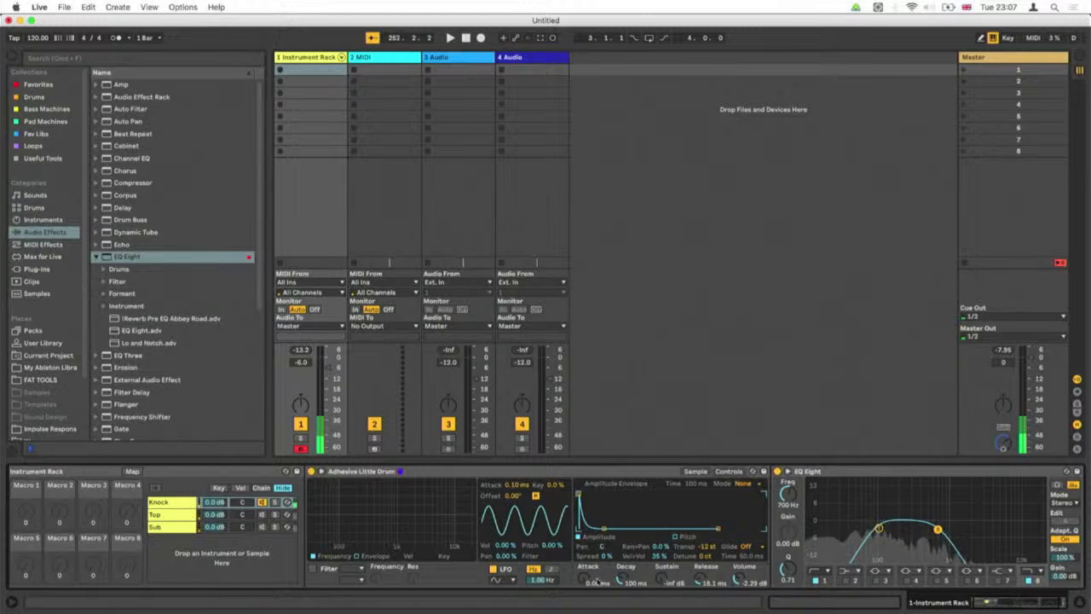
{"action": "left_click_drag", "start_coordinate": [624, 579], "coordinate": [623, 587]}
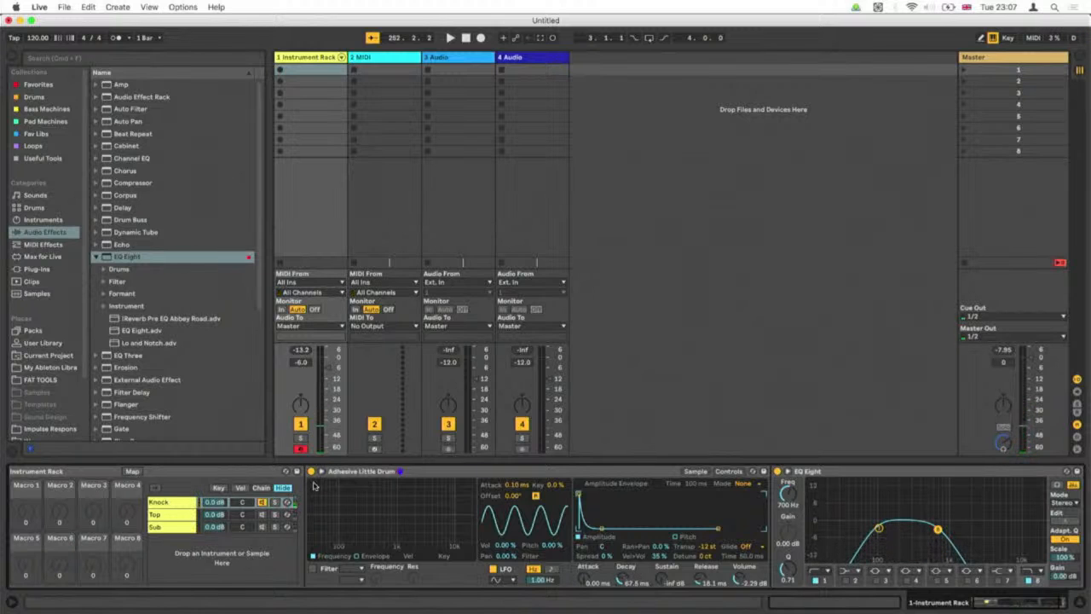
Reactivate the Top and Sub chains so all three layers play together.
{"action": "left_click", "coordinate": [261, 516]}
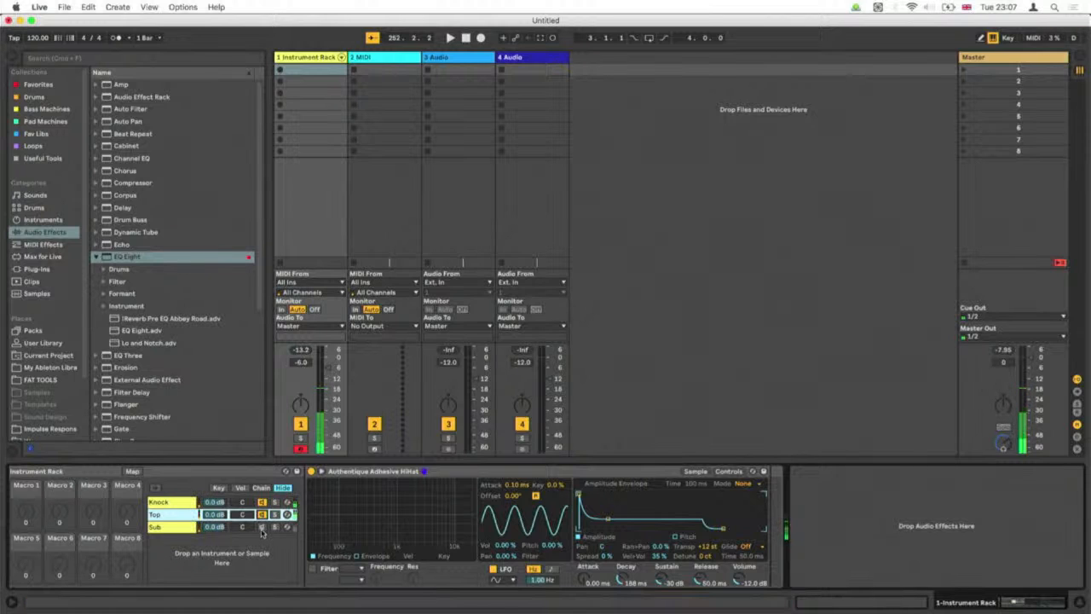
{"action": "left_click", "coordinate": [262, 529]}
{"action": "mouse_move", "coordinate": [213, 526]}
{"action": "left_mouse_down"}
{"action": "mouse_move", "coordinate": [213, 545]}
{"action": "mouse_move", "coordinate": [213, 525]}
{"action": "left_mouse_up"}
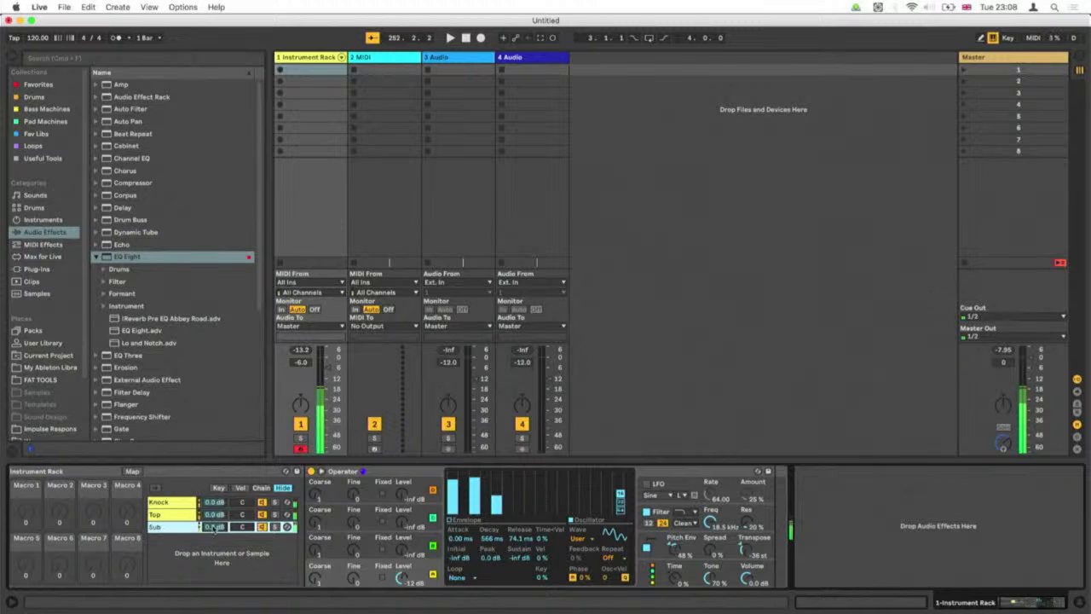
Create a one-bar MIDI clip in the Instrument Rack track's first slot and fill it with four quarter-note C2 notes.
{"action": "double_click", "coordinate": [314, 71]}
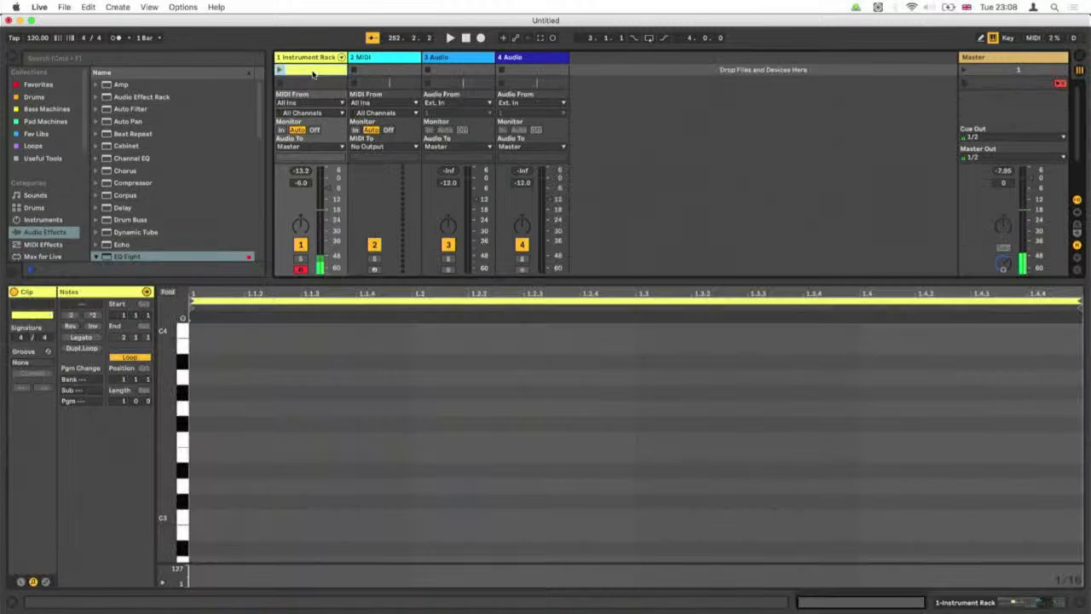
{"action": "left_click", "coordinate": [236, 537]}
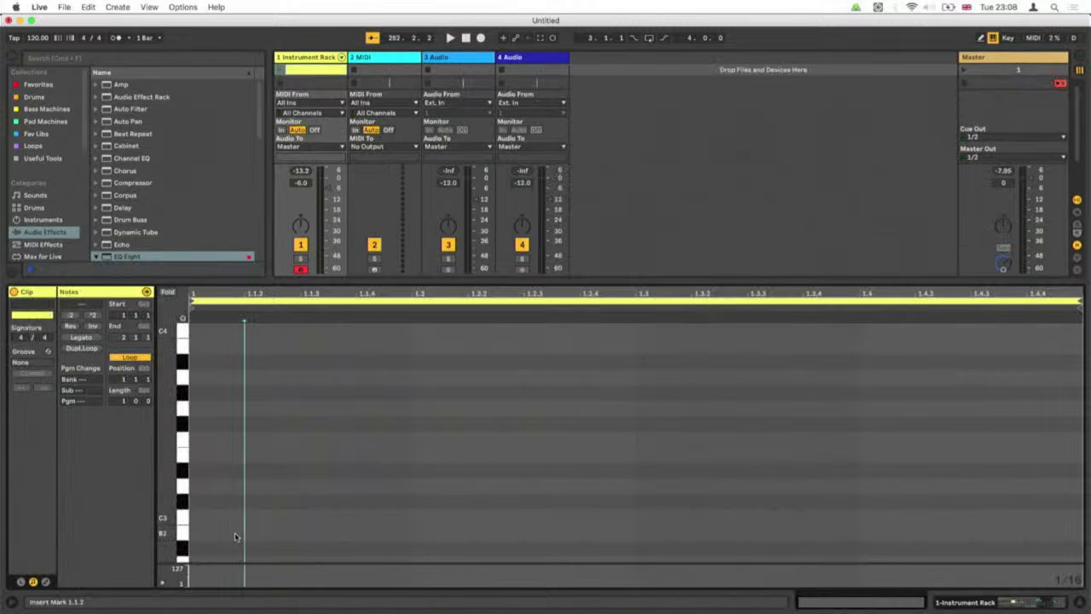
{"action": "scroll", "coordinate": [236, 537], "scroll_direction": "down", "scroll_amount": 5}
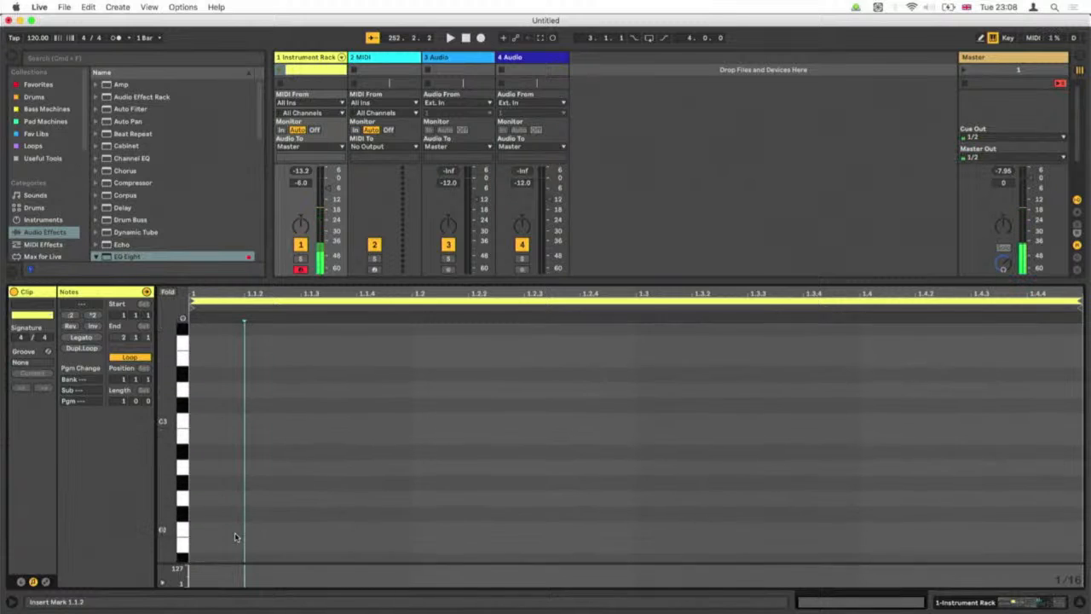
{"action": "scroll", "coordinate": [236, 537], "scroll_direction": "down", "scroll_amount": 1}
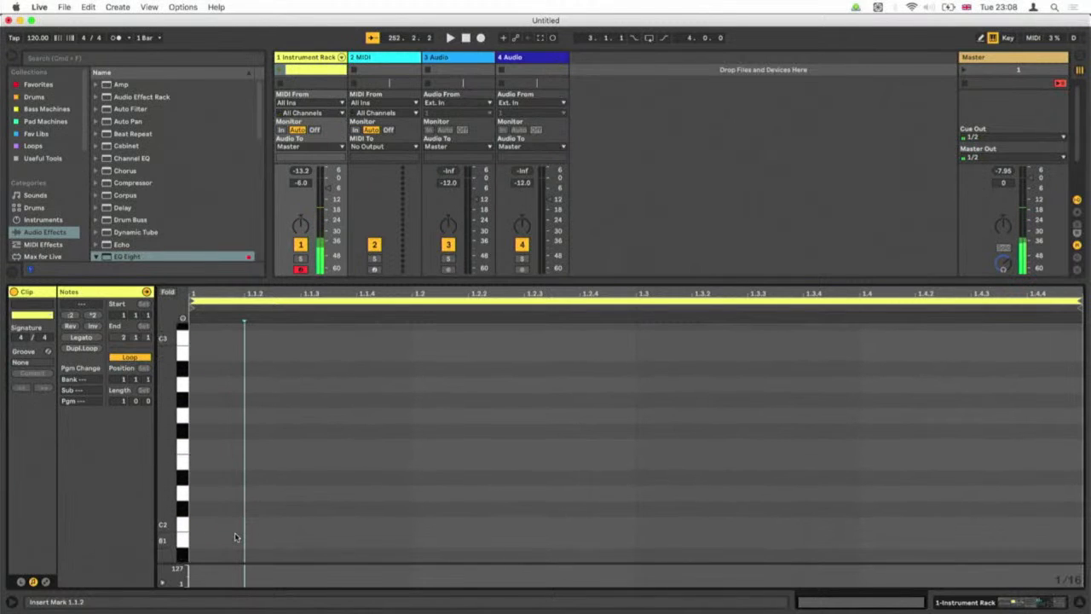
{"action": "key", "text": "super+2"}
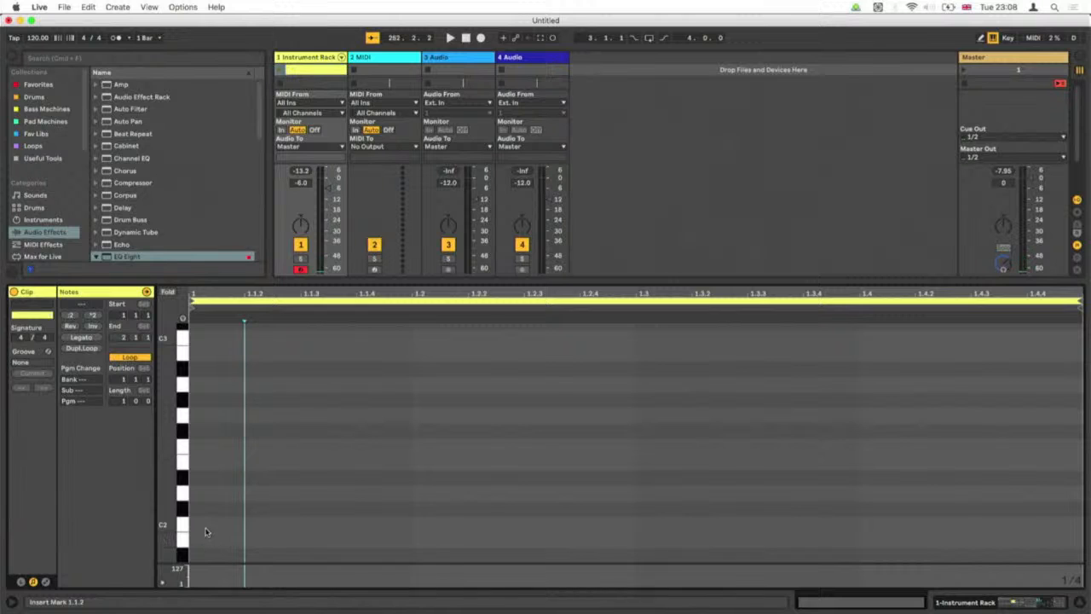
{"action": "double_click", "coordinate": [205, 527]}
{"action": "key", "text": "super+d"}
{"action": "key", "text": "super+d"}
{"action": "key", "text": "super+d"}
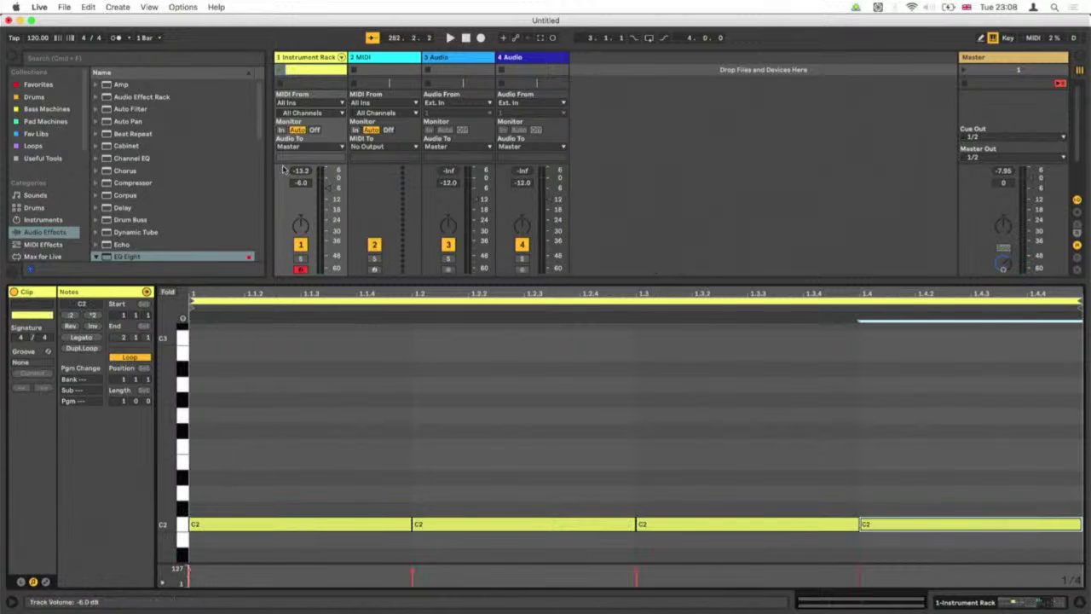
Launch the kick clip and lengthen the amplitude envelope decay of the Sub chain's Operator to 1.47 s.
{"action": "left_click", "coordinate": [279, 70]}
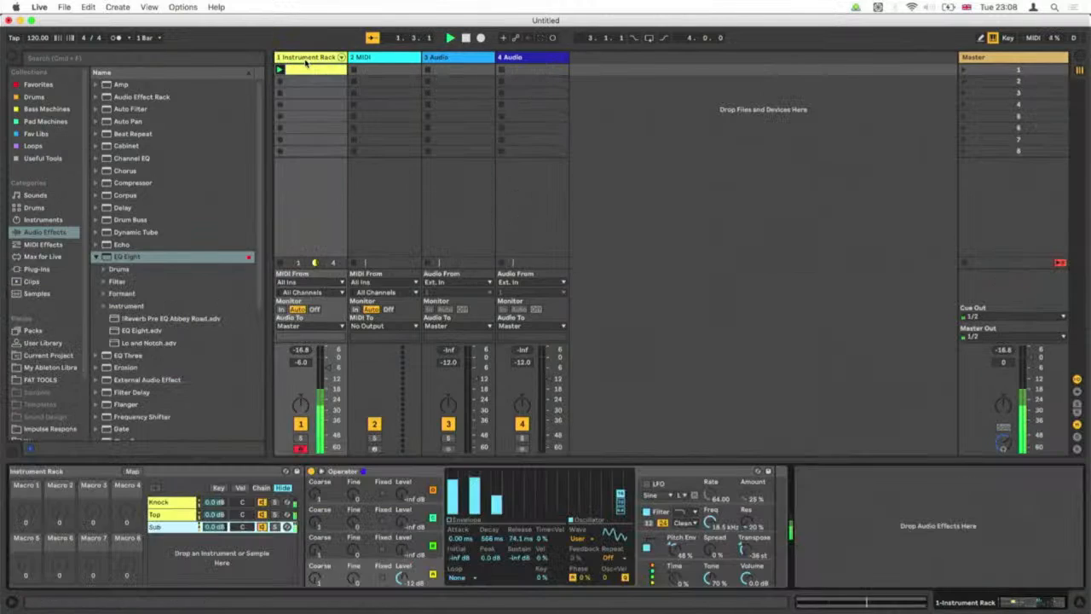
{"action": "left_click", "coordinate": [458, 522]}
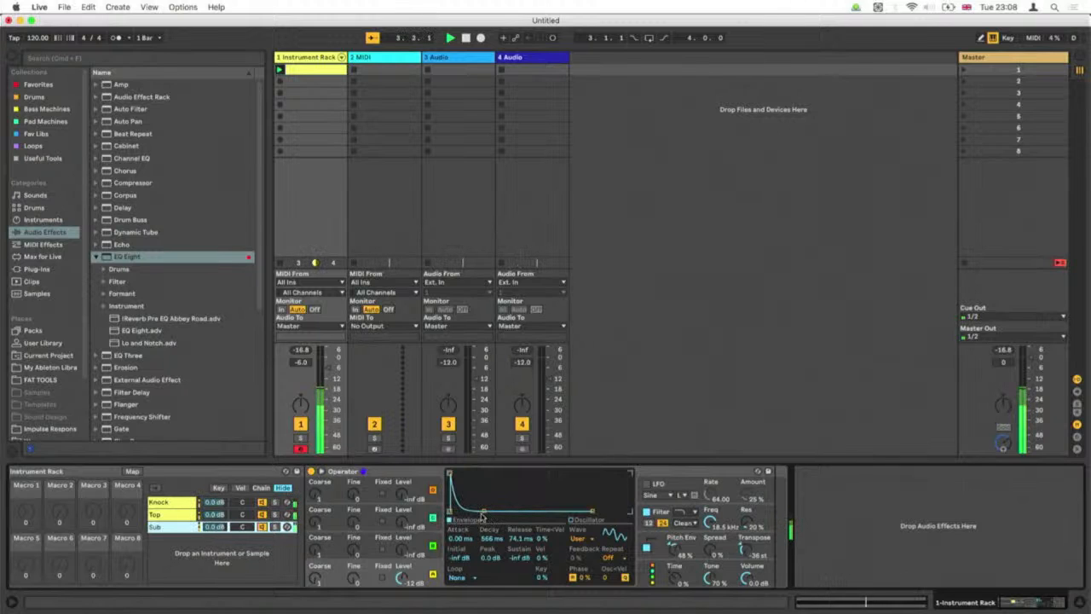
{"action": "left_click", "coordinate": [484, 511]}
{"action": "left_click_drag", "start_coordinate": [484, 511], "coordinate": [489, 511]}
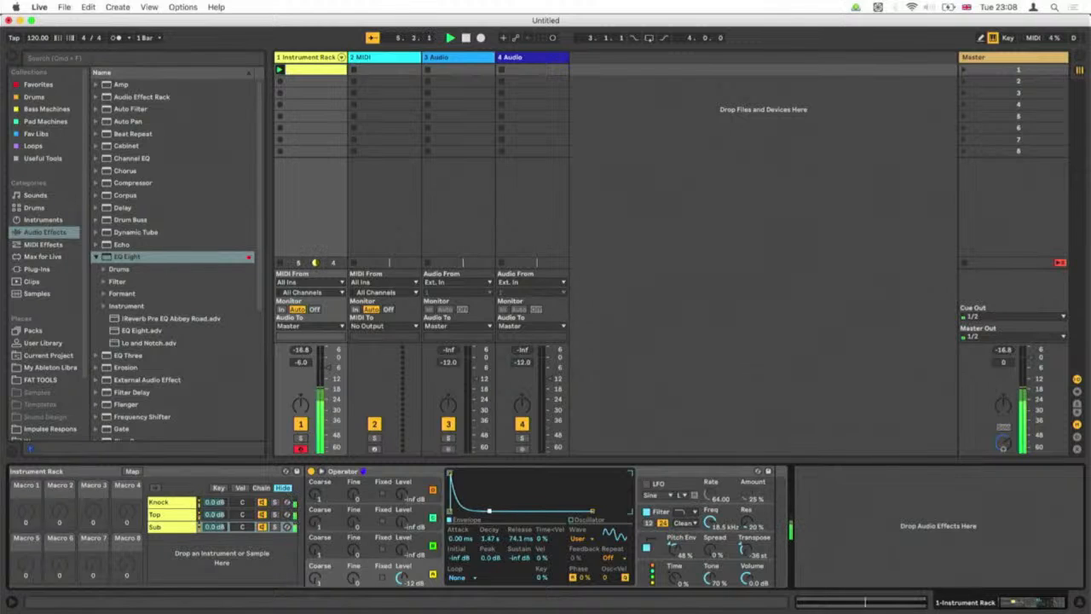
Increase the Sub Operator's pitch envelope amount, setting the envelope peak to +48 st and its decay to 94.1 ms.
{"action": "left_click", "coordinate": [678, 554]}
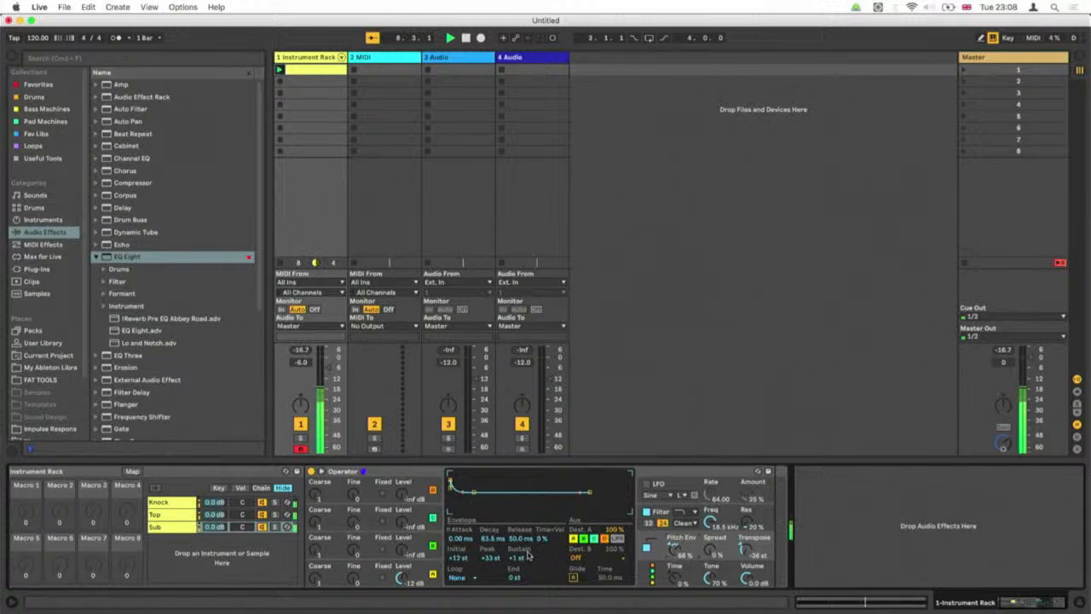
{"action": "left_click_drag", "start_coordinate": [473, 493], "coordinate": [449, 473]}
{"action": "left_click_drag", "start_coordinate": [477, 492], "coordinate": [474, 493]}
{"action": "mouse_move", "coordinate": [674, 550]}
{"action": "left_mouse_down"}
{"action": "mouse_move", "coordinate": [673, 570]}
{"action": "mouse_move", "coordinate": [674, 546]}
{"action": "left_mouse_up"}
Set the Knock Simpler's amplitude decay to 100 ms and audition the Knock layer against the other chains.
{"action": "left_click", "coordinate": [183, 513]}
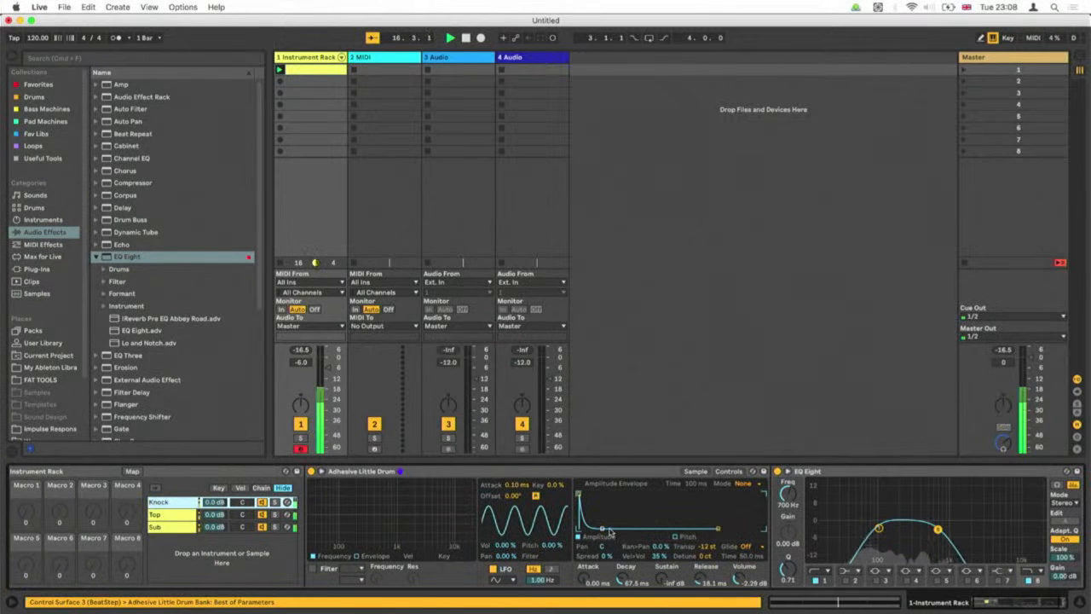
{"action": "left_click_drag", "start_coordinate": [602, 531], "coordinate": [603, 531]}
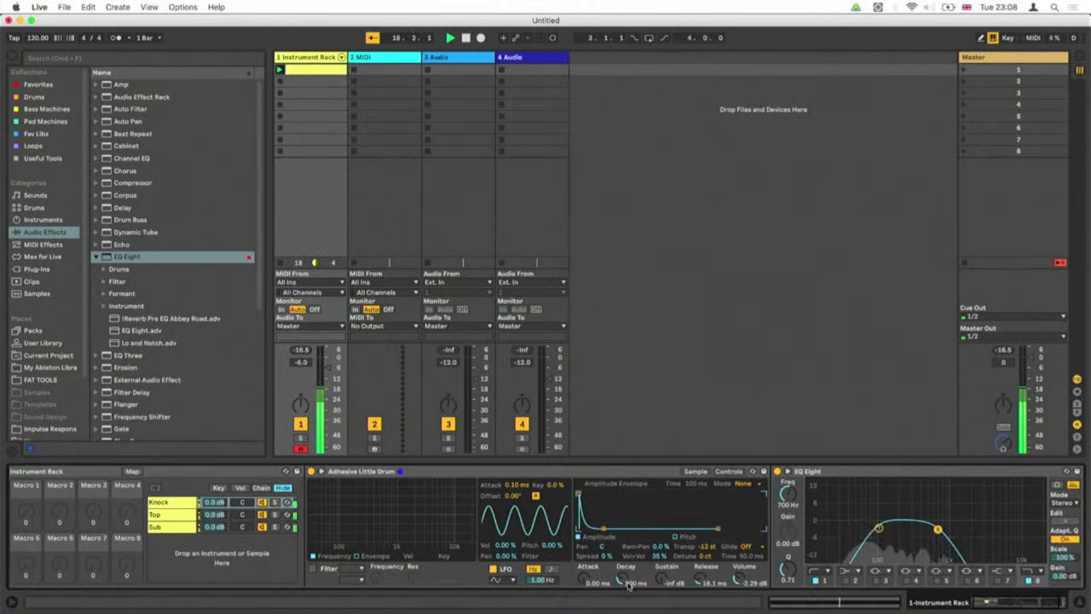
{"action": "left_click", "coordinate": [262, 502]}
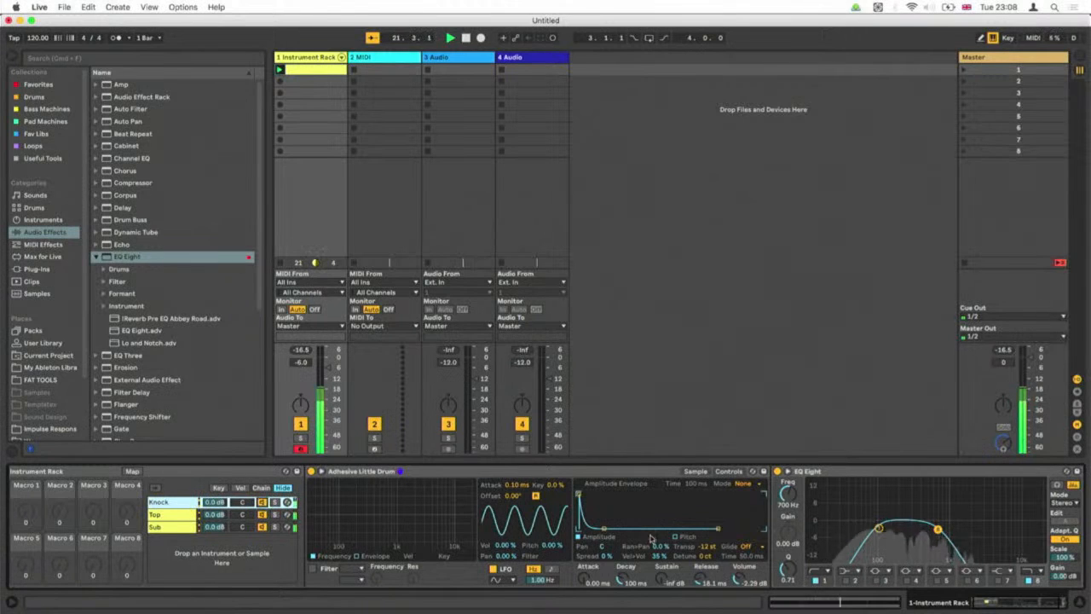
Switch bands 1 and 8 of the Knock chain's EQ Eight to the steep 48 dB low-cut and high-cut filter types.
{"action": "left_click", "coordinate": [829, 584]}
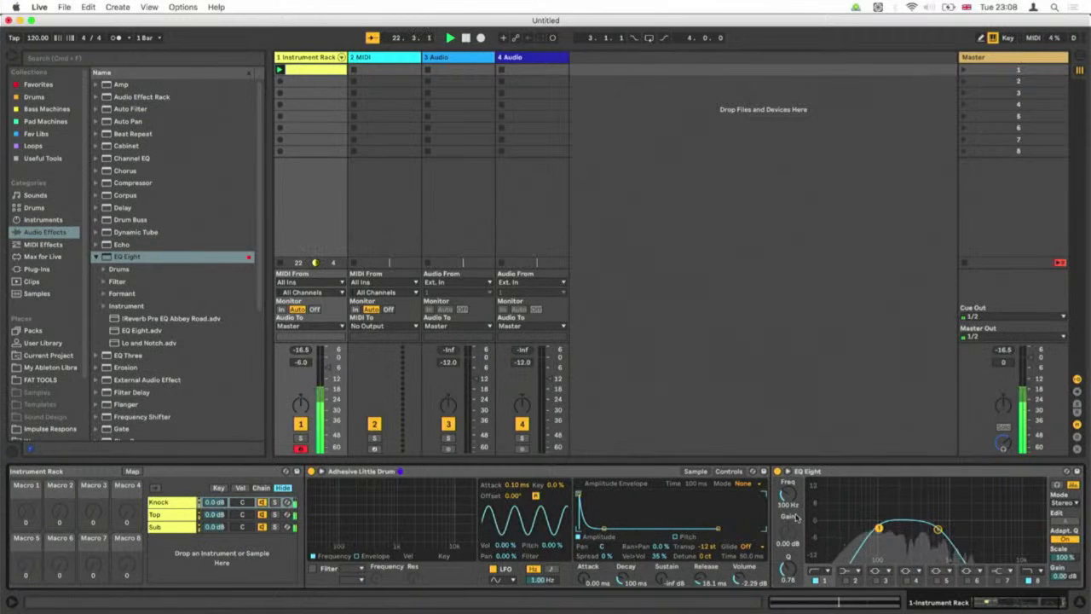
{"action": "left_click", "coordinate": [825, 571]}
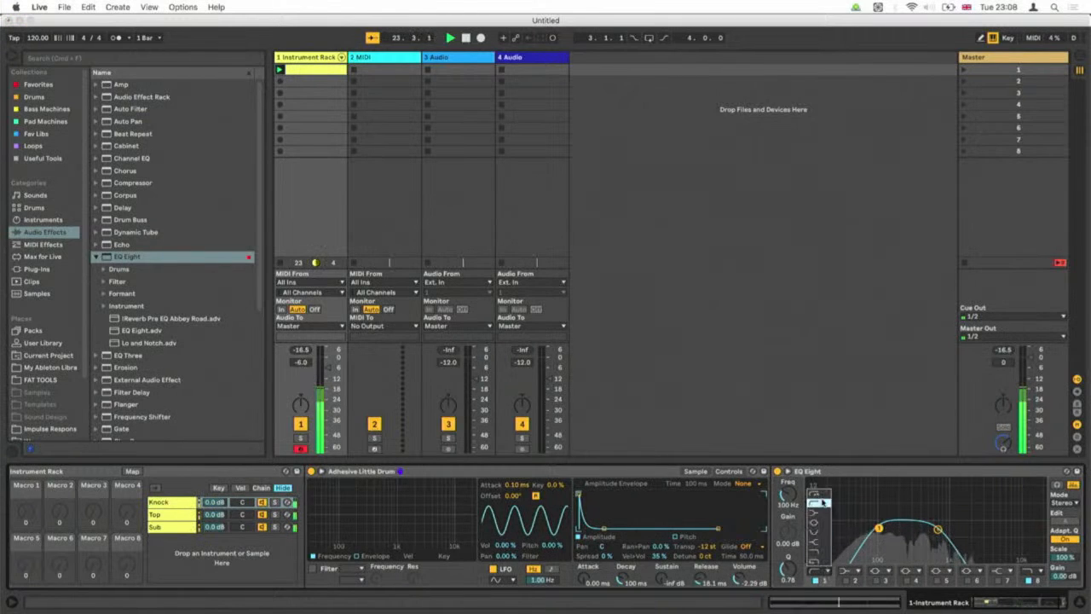
{"action": "left_click", "coordinate": [822, 497]}
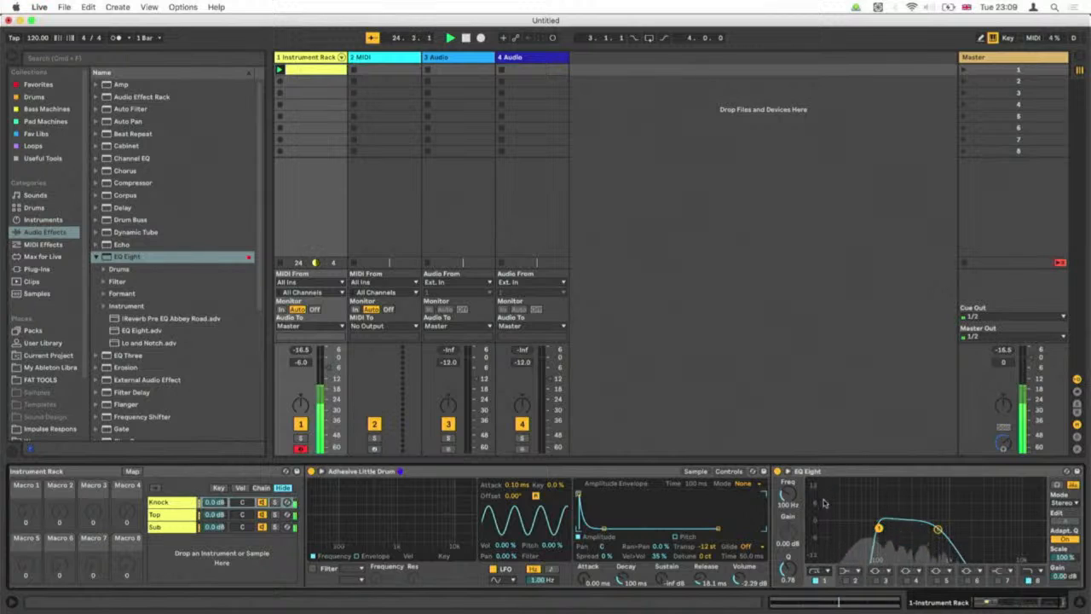
{"action": "left_click", "coordinate": [1023, 584]}
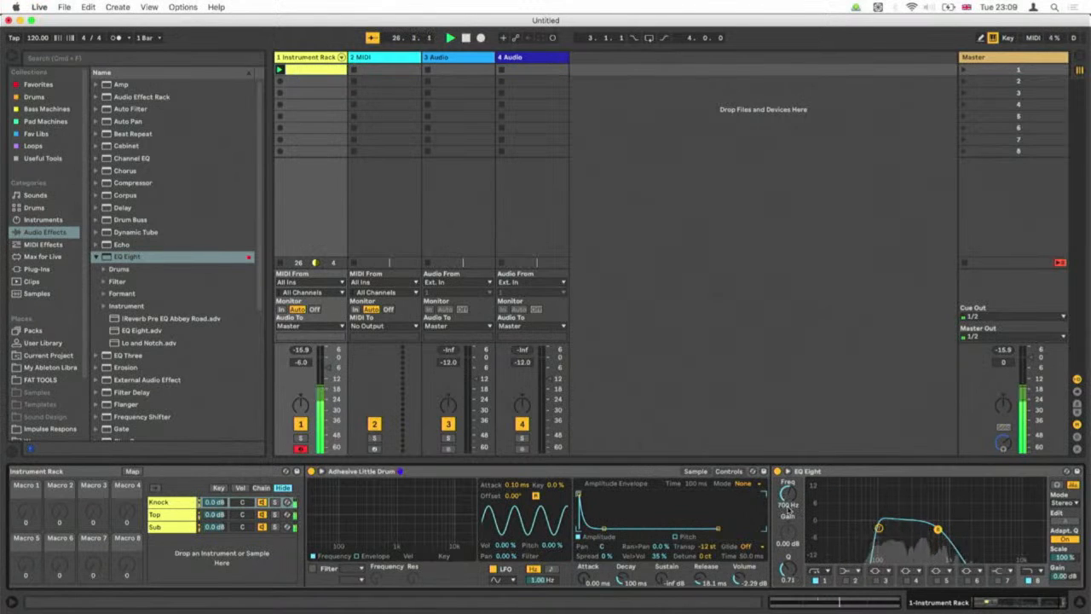
{"action": "left_click", "coordinate": [1023, 571]}
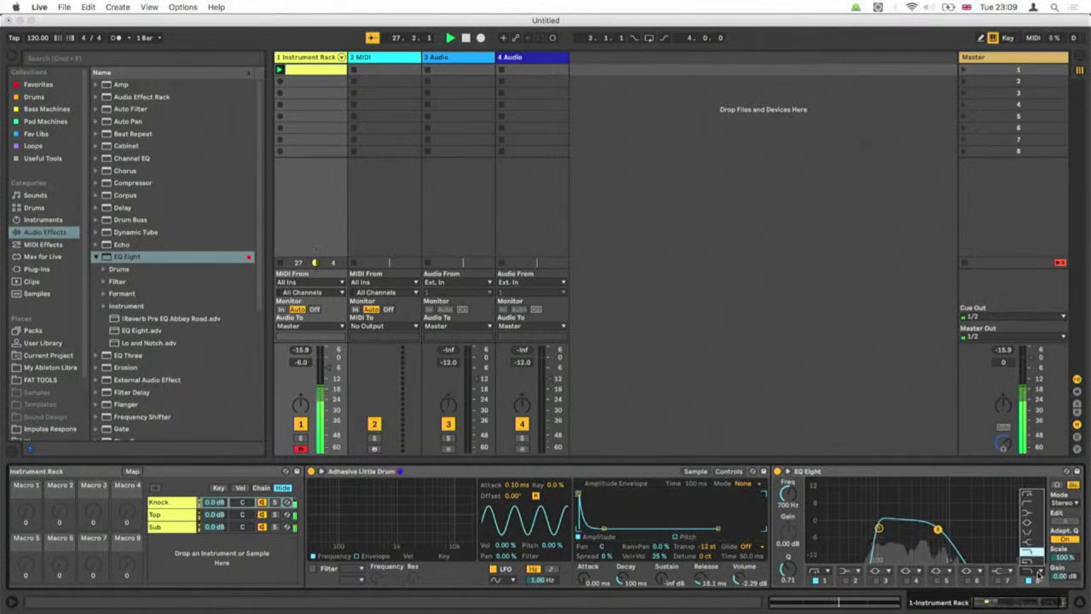
{"action": "left_click", "coordinate": [1032, 565]}
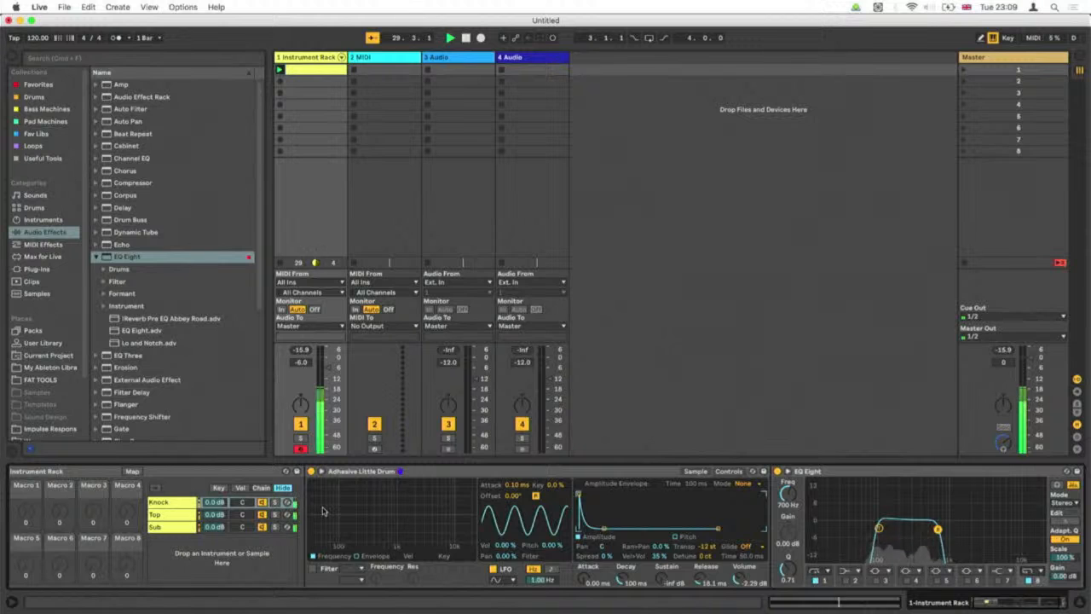
Set the Knock EQ Eight's high cut to 861 Hz and its low cut to 120 Hz.
{"action": "left_click", "coordinate": [261, 503]}
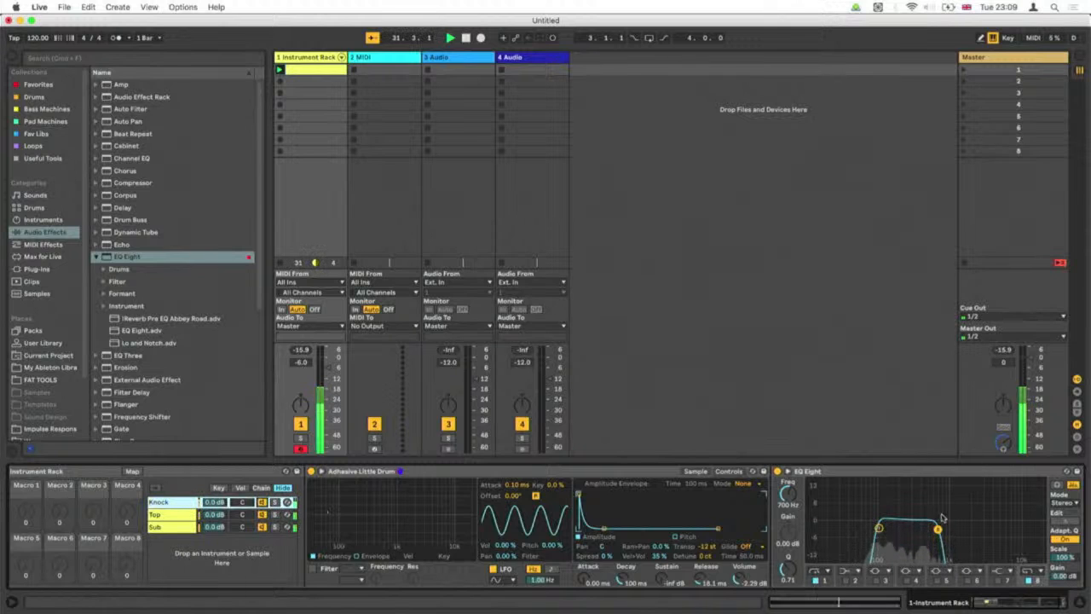
{"action": "left_click_drag", "start_coordinate": [938, 530], "coordinate": [944, 531]}
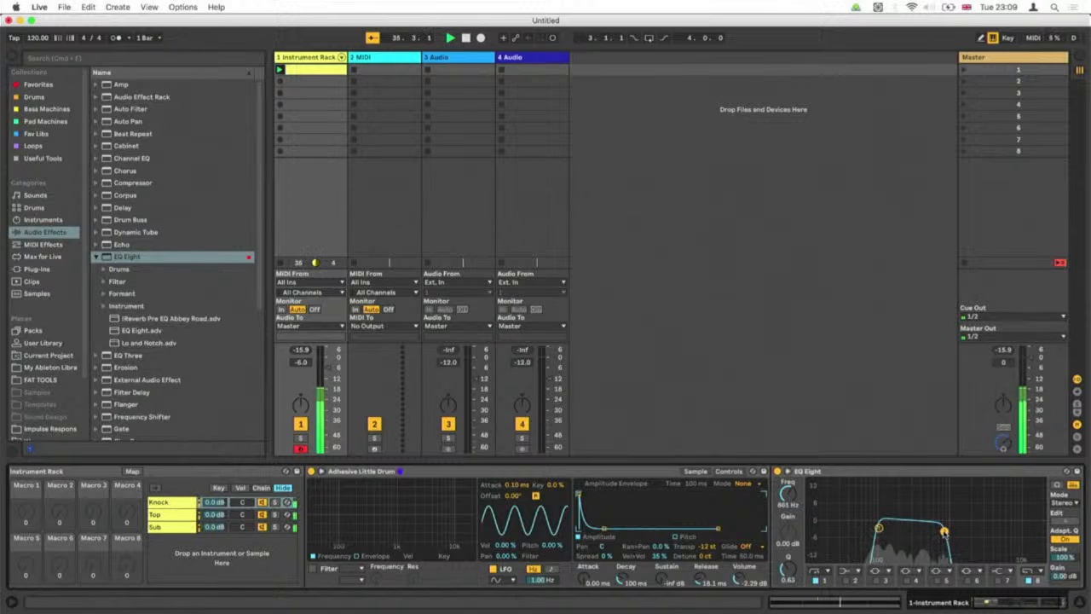
{"action": "left_click", "coordinate": [825, 583]}
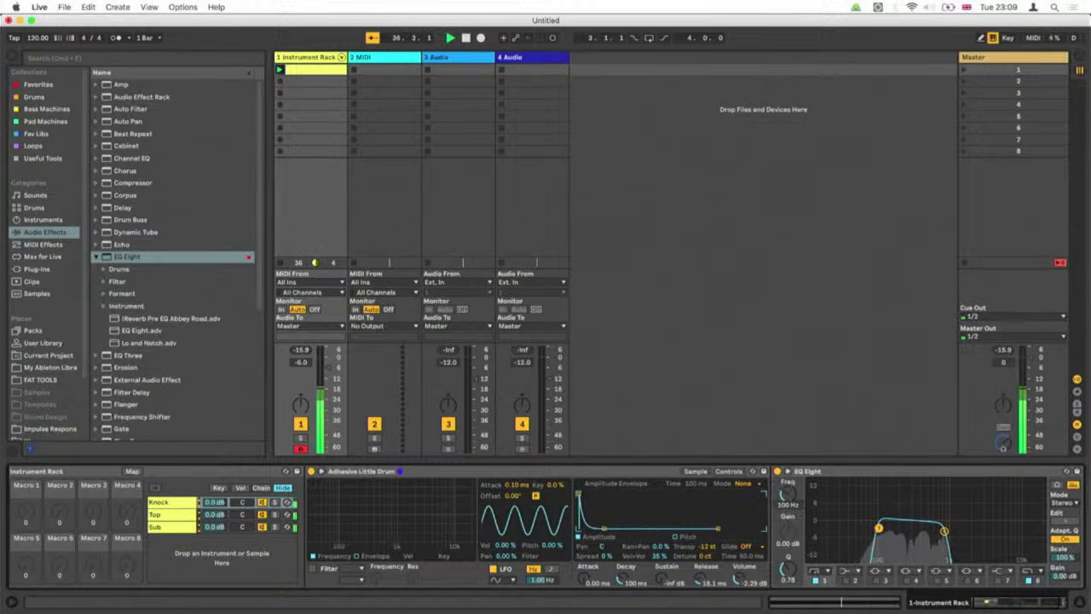
{"action": "left_click_drag", "start_coordinate": [789, 510], "coordinate": [788, 509]}
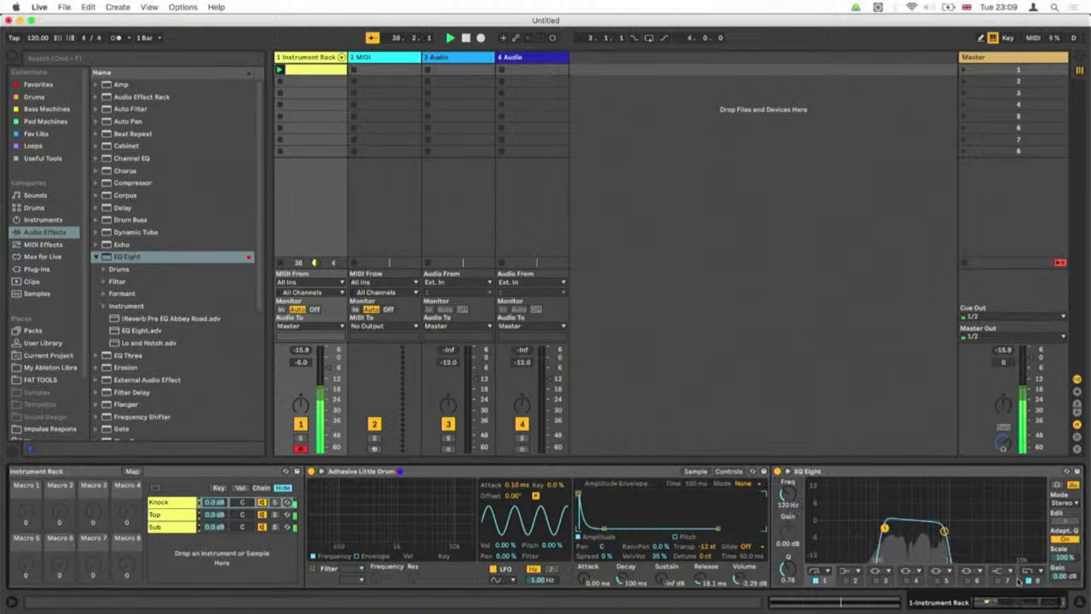
{"action": "left_click", "coordinate": [1040, 583]}
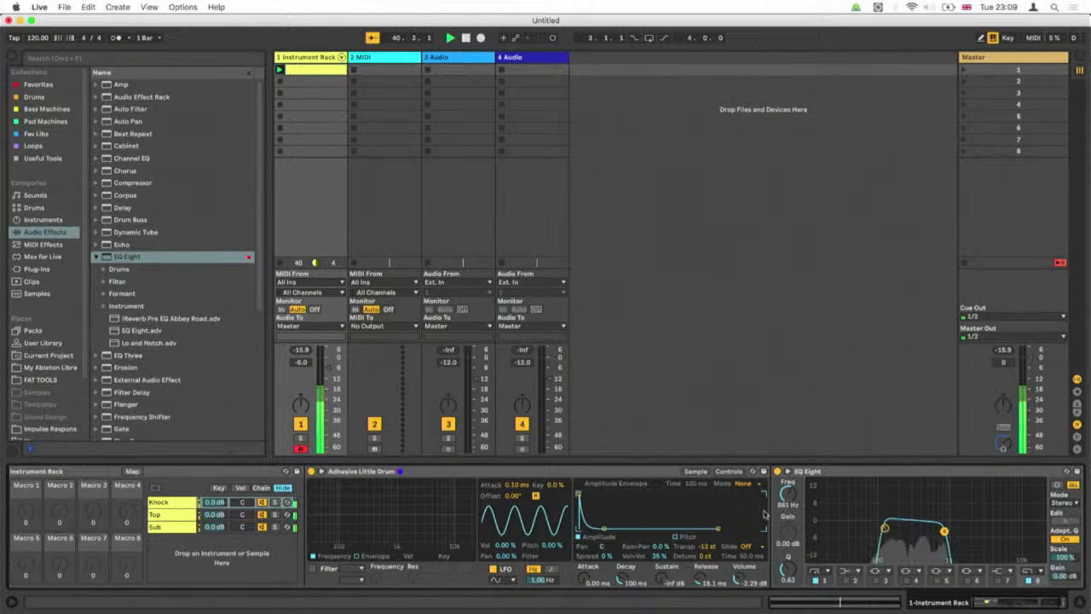
Compare the mix with the Top chain off and on, and lower the Top chain's volume to -9.6 dB.
{"action": "left_click", "coordinate": [261, 516]}
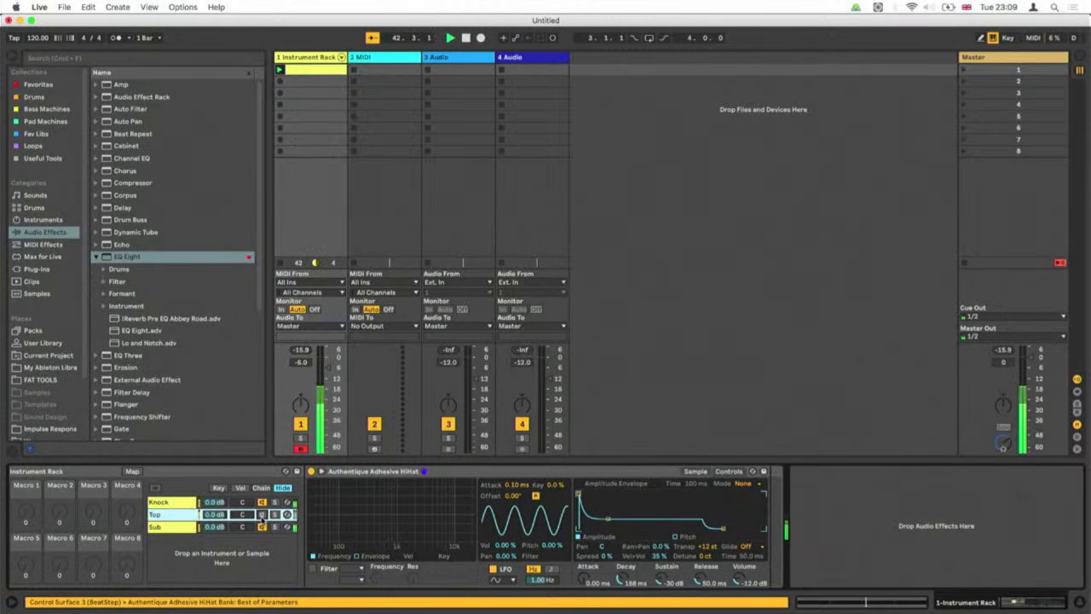
{"action": "left_click", "coordinate": [261, 502]}
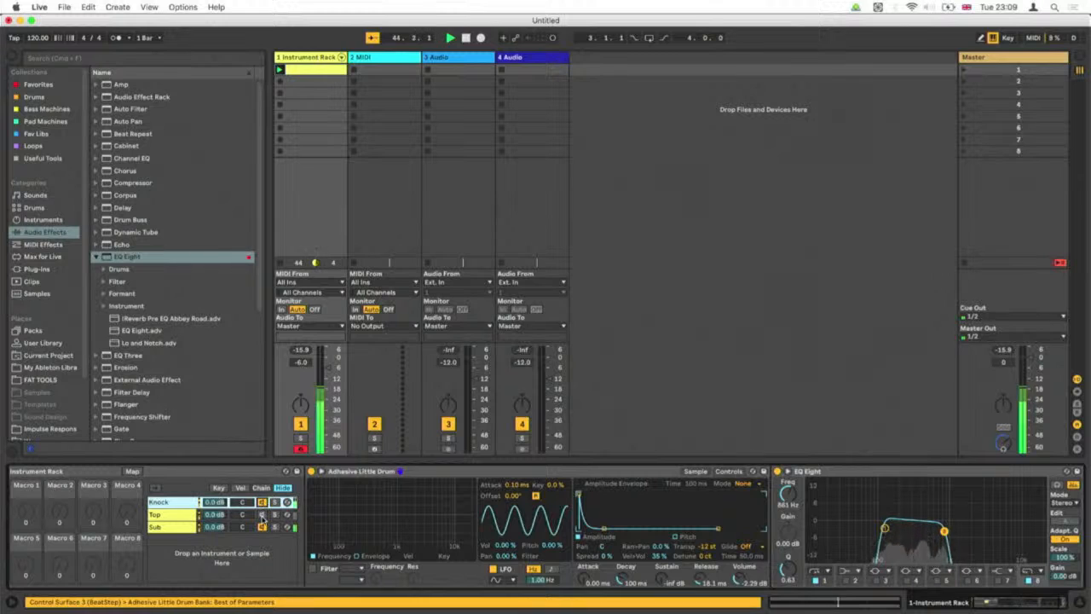
{"action": "left_click", "coordinate": [262, 516]}
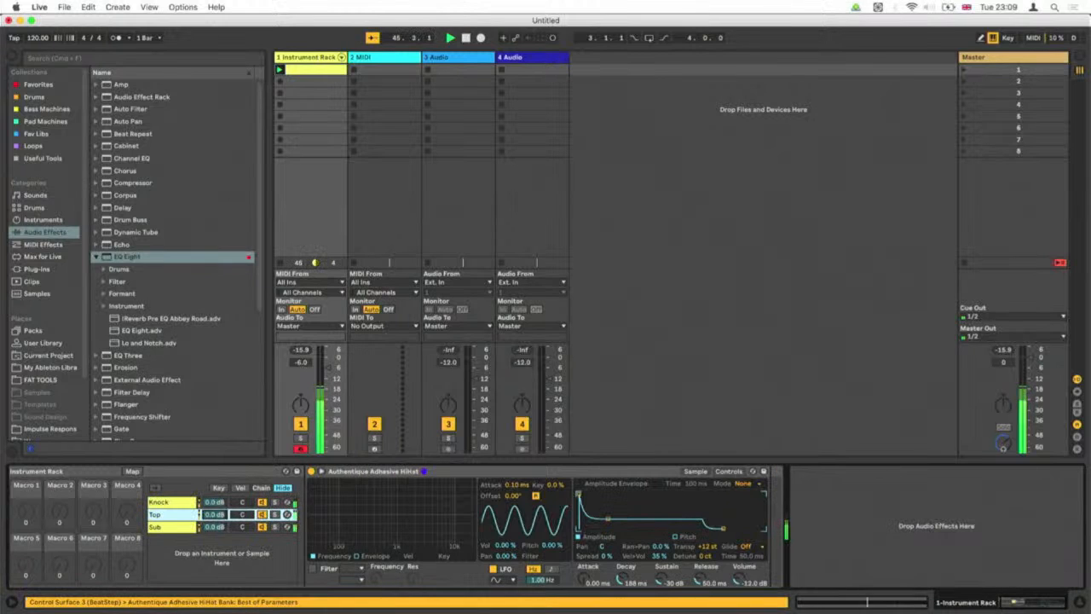
{"action": "left_click_drag", "start_coordinate": [214, 515], "coordinate": [215, 536]}
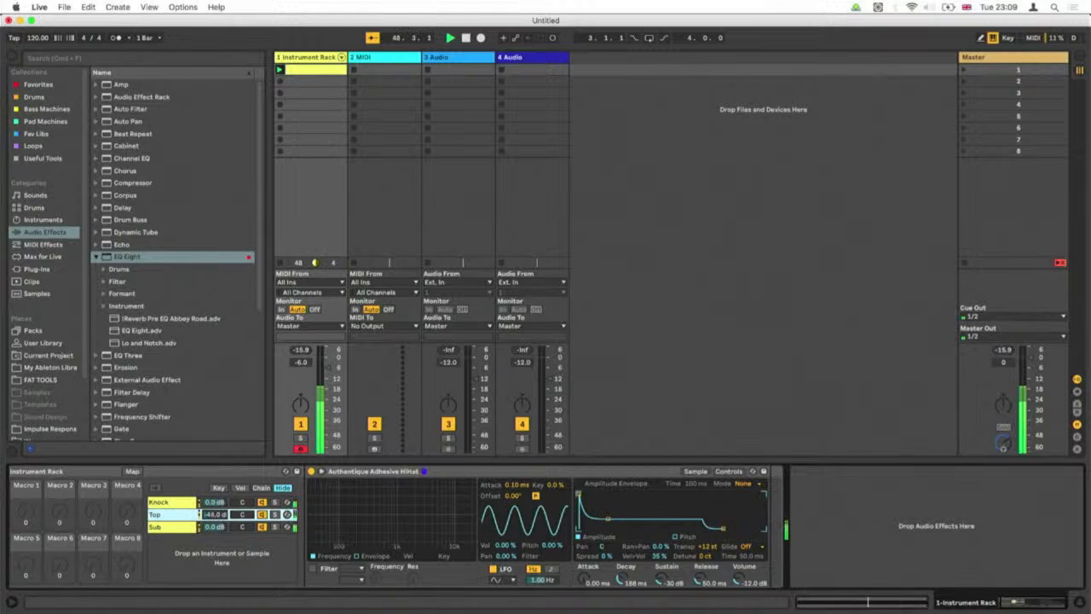
{"action": "left_click_drag", "start_coordinate": [215, 535], "coordinate": [215, 528]}
Deactivate the Sub chain so that only the Knock and Top layers play.
{"action": "left_click", "coordinate": [267, 503]}
{"action": "left_click", "coordinate": [263, 502]}
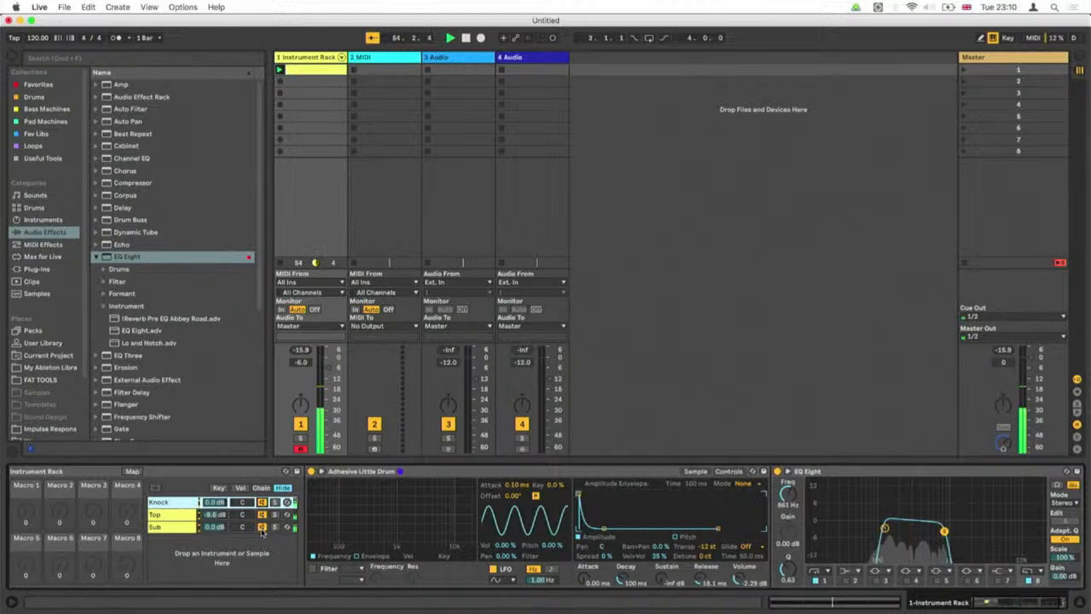
{"action": "left_click", "coordinate": [262, 529]}
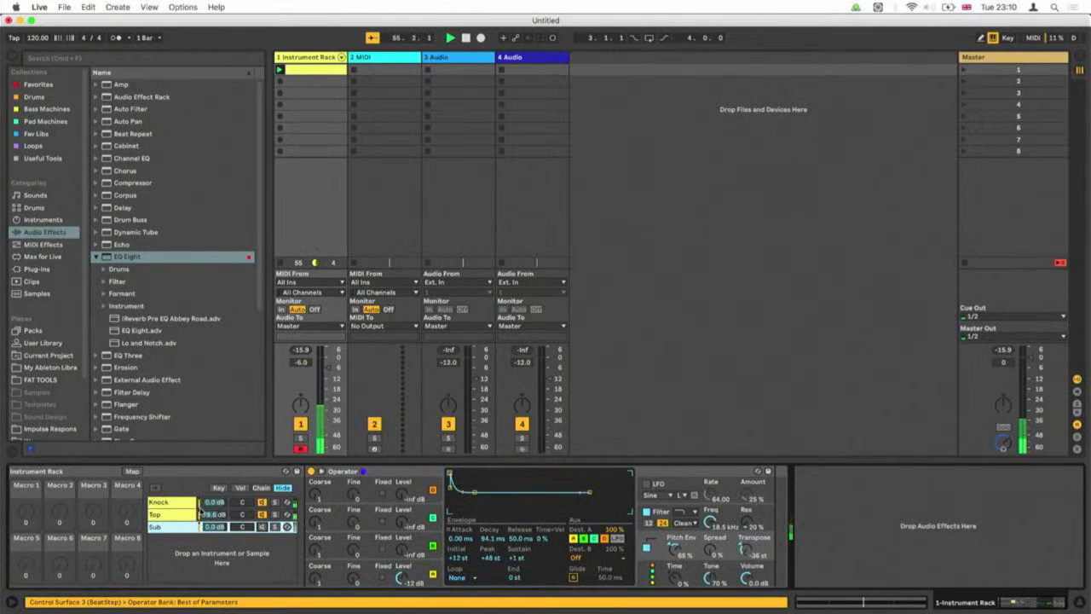
Lower the Knock Simpler's volume to -3.43 dB and reduce the Q of its EQ Eight low cut to 0.56 at 120 Hz.
{"action": "left_click", "coordinate": [179, 504]}
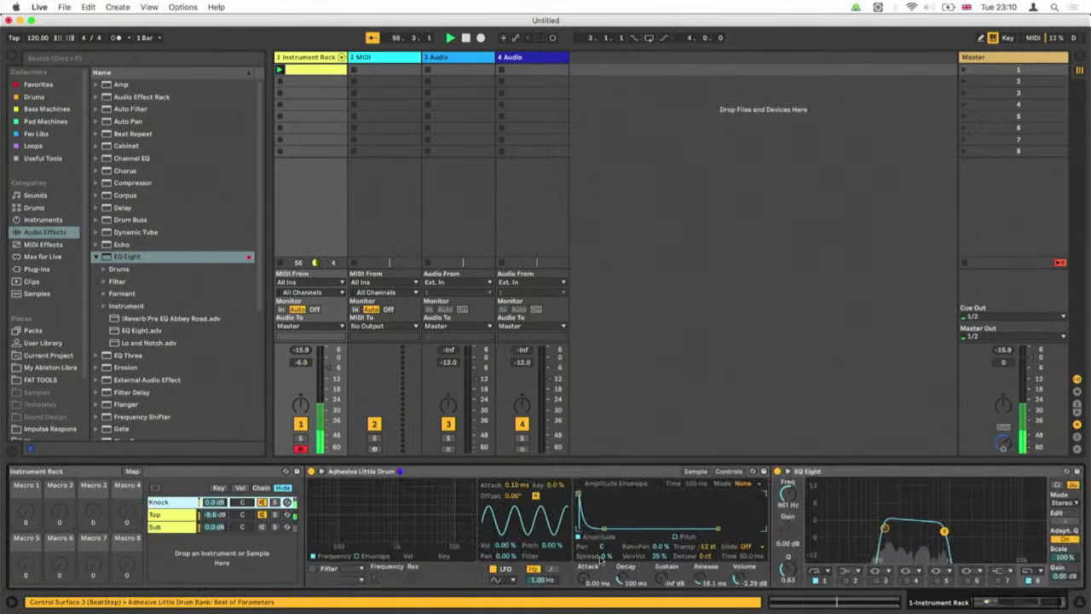
{"action": "left_click_drag", "start_coordinate": [737, 579], "coordinate": [738, 587]}
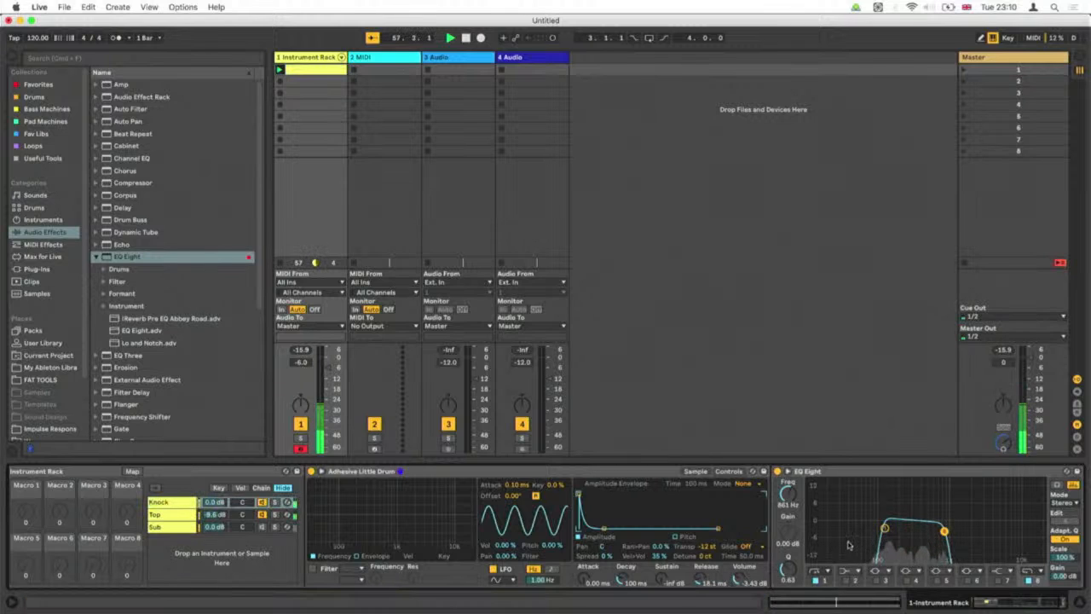
{"action": "left_click", "coordinate": [820, 581]}
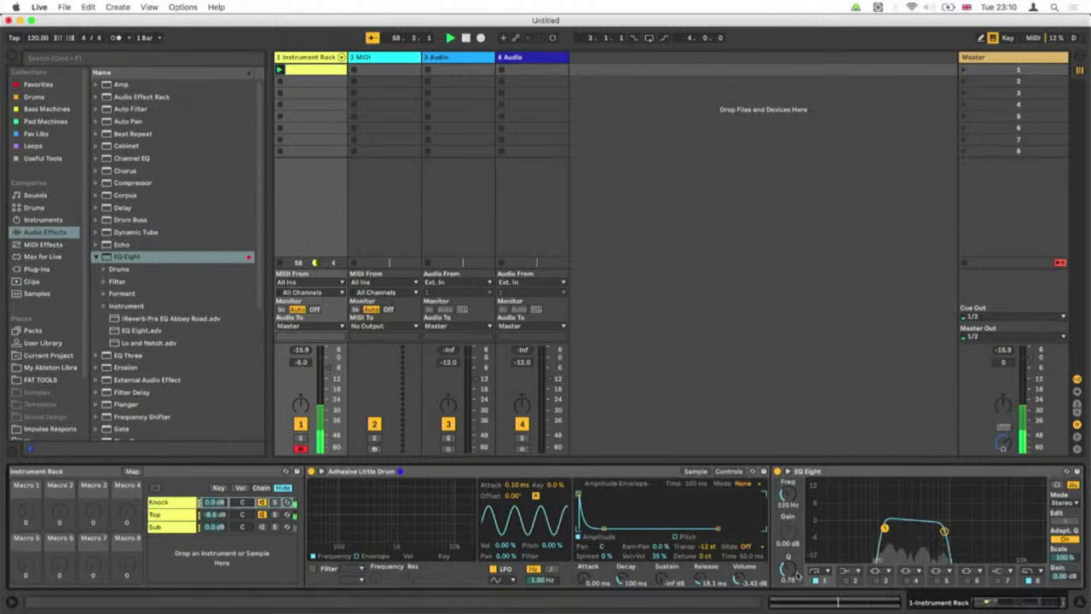
{"action": "left_click_drag", "start_coordinate": [884, 529], "coordinate": [884, 532]}
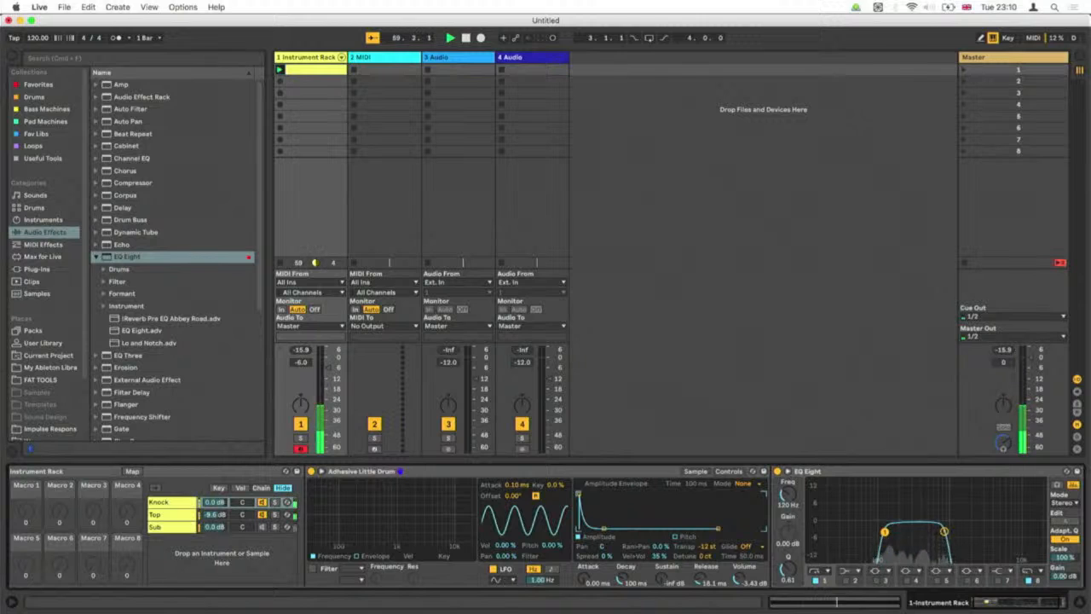
{"action": "left_click_drag", "start_coordinate": [787, 568], "coordinate": [790, 571]}
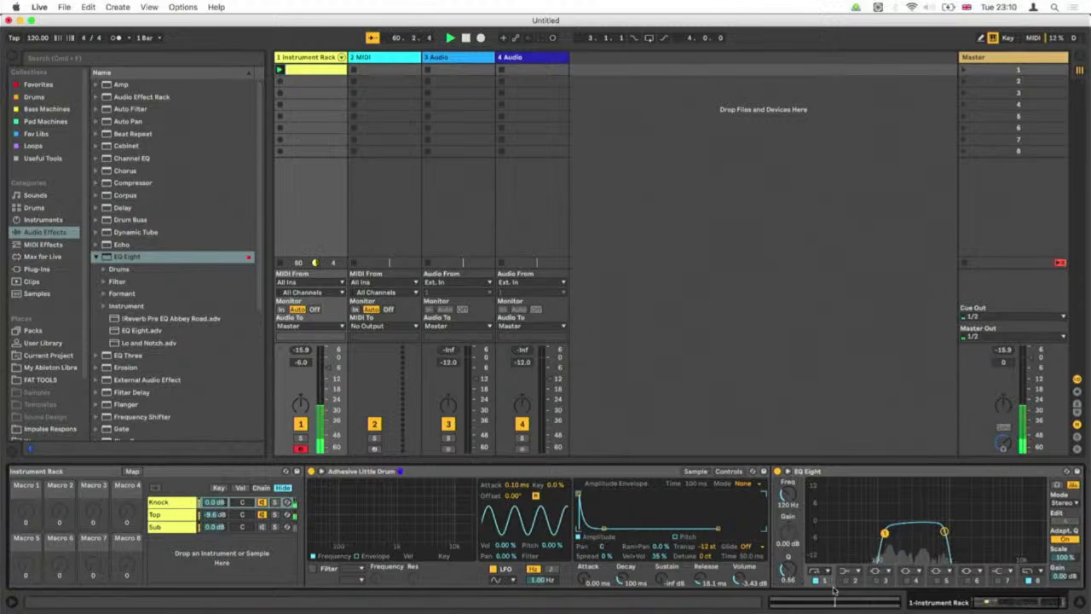
Set the Knock EQ Eight's high cut to 530 Hz and change it to the gentler 12 dB filter type.
{"action": "left_click", "coordinate": [1036, 581]}
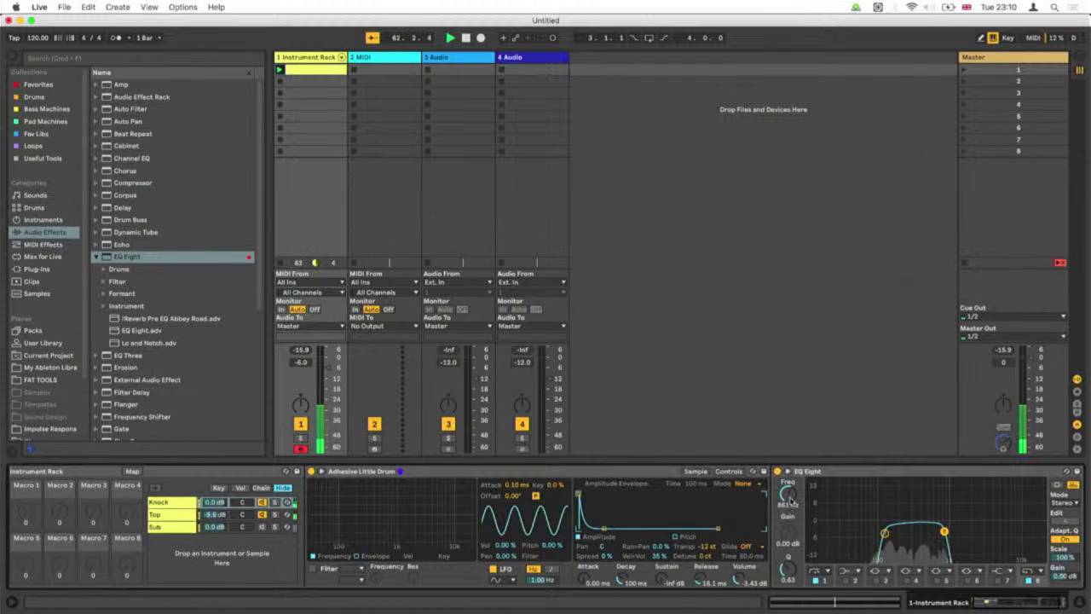
{"action": "left_click_drag", "start_coordinate": [791, 498], "coordinate": [791, 501]}
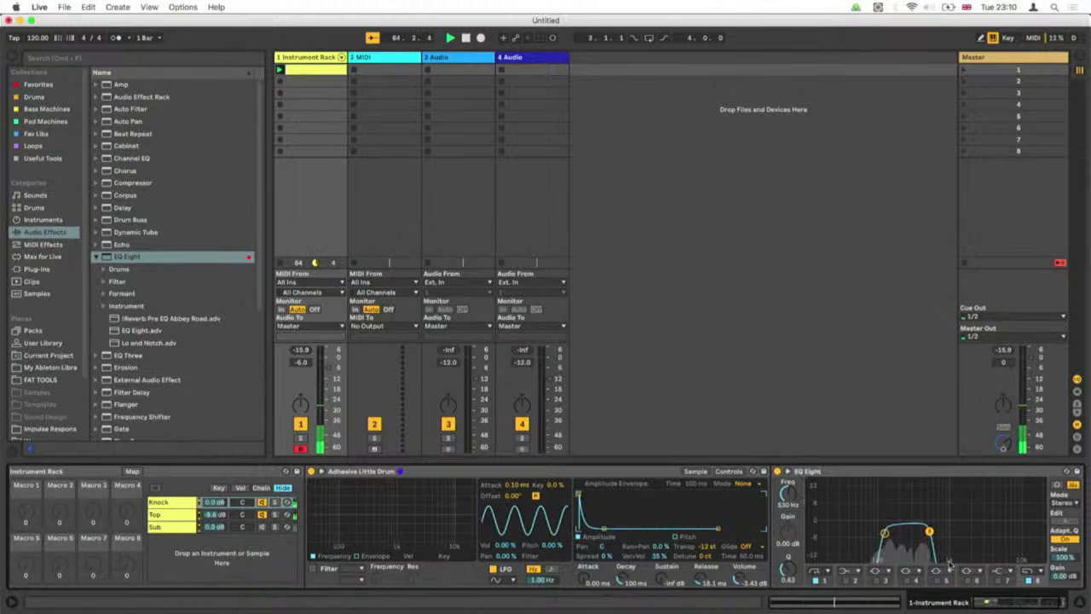
{"action": "left_click", "coordinate": [1035, 576]}
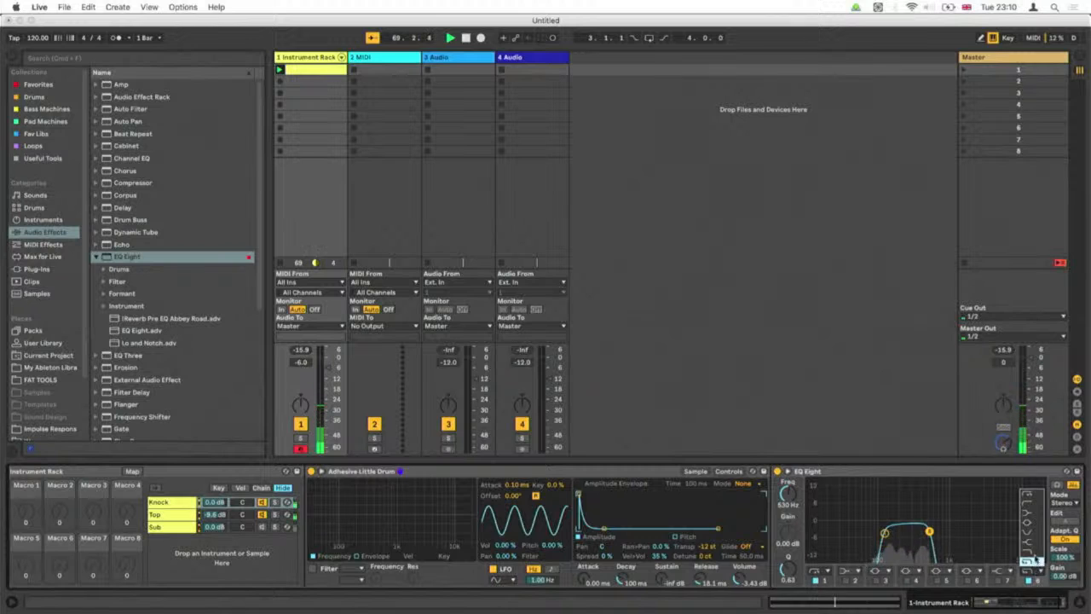
{"action": "left_click", "coordinate": [1034, 555]}
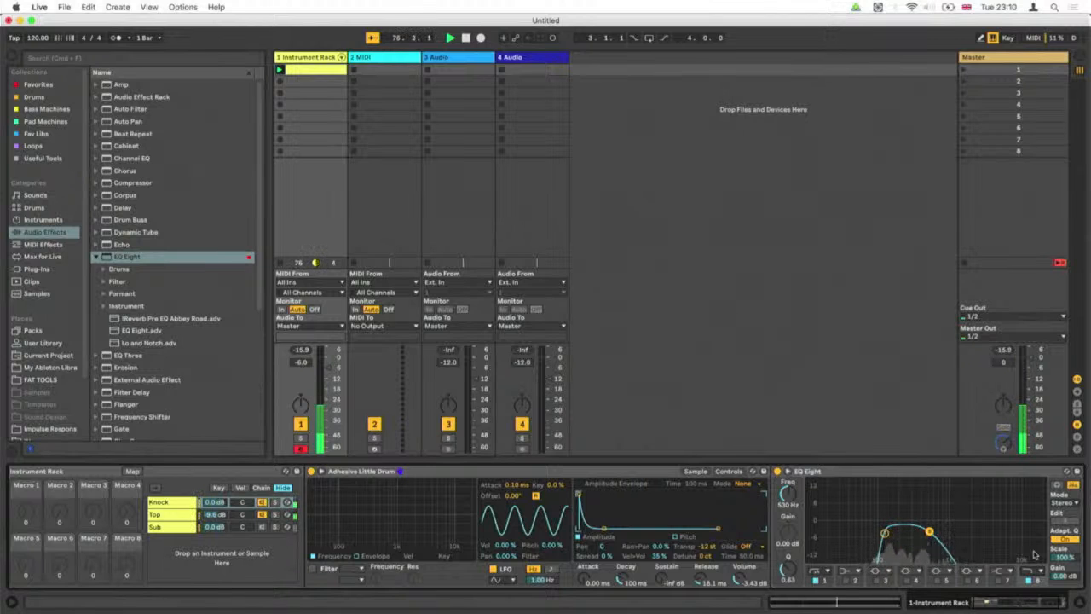
Change band 1 of the Knock EQ Eight to the gentler 12 dB low-cut filter type.
{"action": "left_click", "coordinate": [825, 582]}
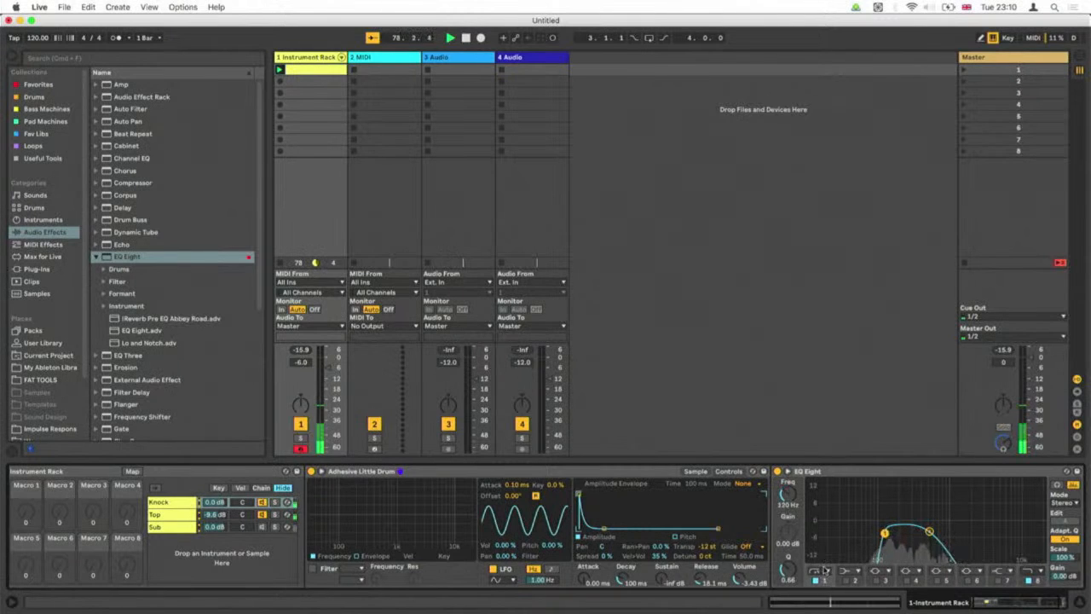
{"action": "left_click", "coordinate": [824, 570]}
{"action": "left_click", "coordinate": [819, 503]}
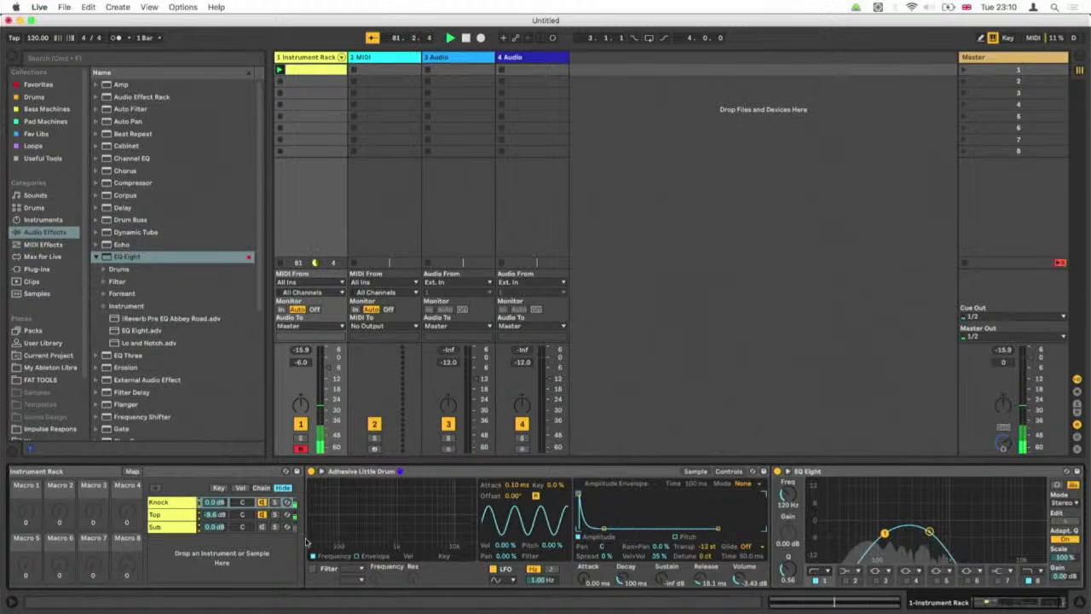
Reactivate the Sub chain and set the decay of its Operator's oscillator A to 719 ms.
{"action": "left_click", "coordinate": [262, 530]}
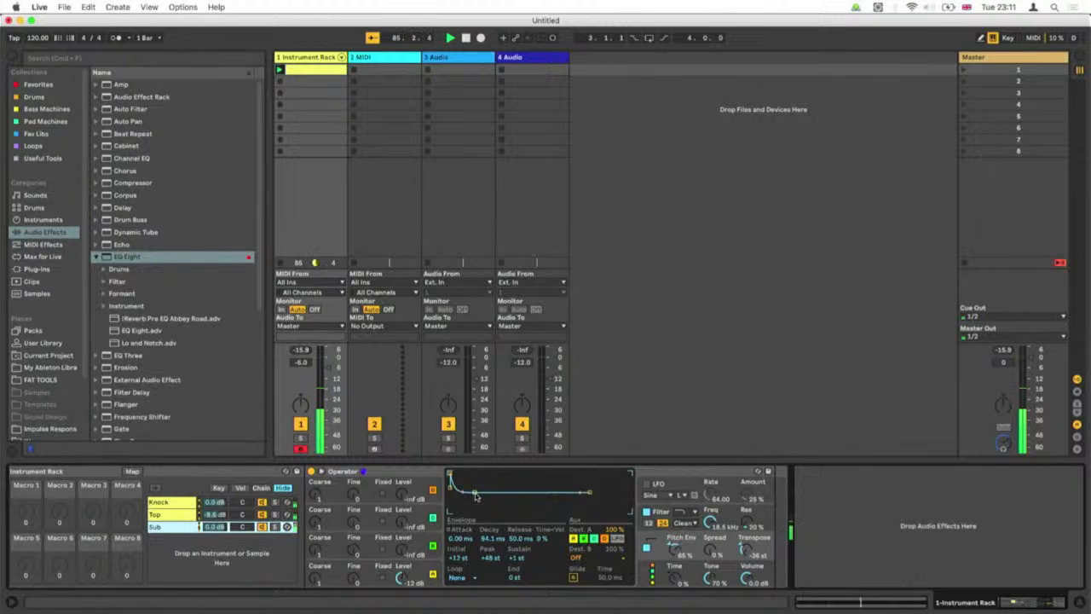
{"action": "left_click", "coordinate": [421, 579]}
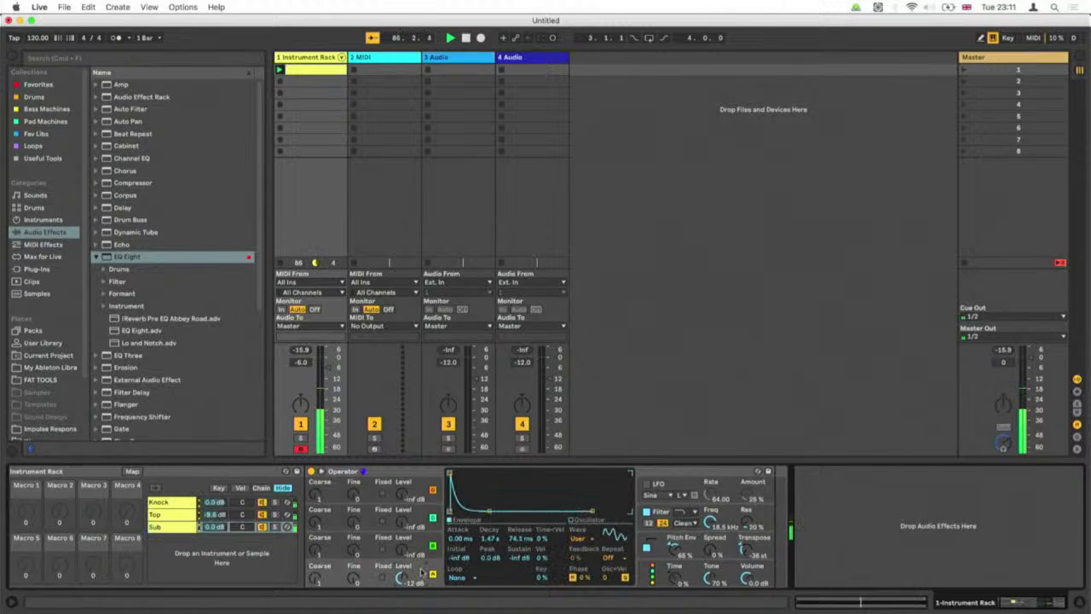
{"action": "mouse_move", "coordinate": [489, 512]}
{"action": "left_mouse_down"}
{"action": "mouse_move", "coordinate": [501, 512]}
{"action": "mouse_move", "coordinate": [485, 511]}
{"action": "left_mouse_up"}
Adjust the first harmonic of oscillator A's waveform in the Sub Operator, leaving it lower than the second harmonic.
{"action": "left_click", "coordinate": [578, 520]}
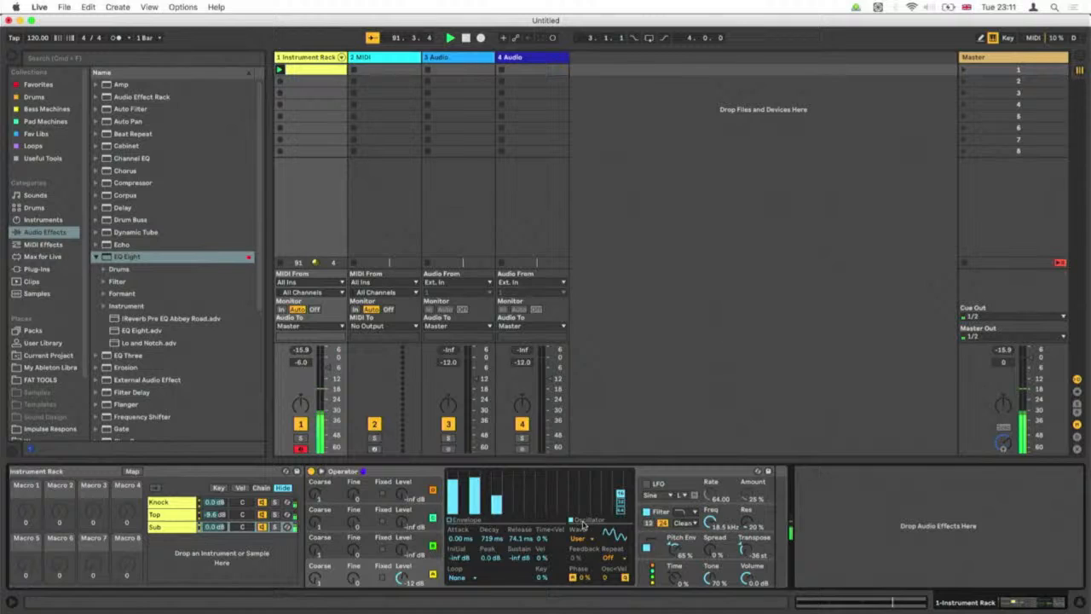
{"action": "left_click", "coordinate": [454, 493]}
{"action": "mouse_move", "coordinate": [456, 489]}
{"action": "left_mouse_down"}
{"action": "mouse_move", "coordinate": [456, 509]}
{"action": "mouse_move", "coordinate": [456, 465]}
{"action": "left_mouse_up"}
{"action": "left_click", "coordinate": [457, 470]}
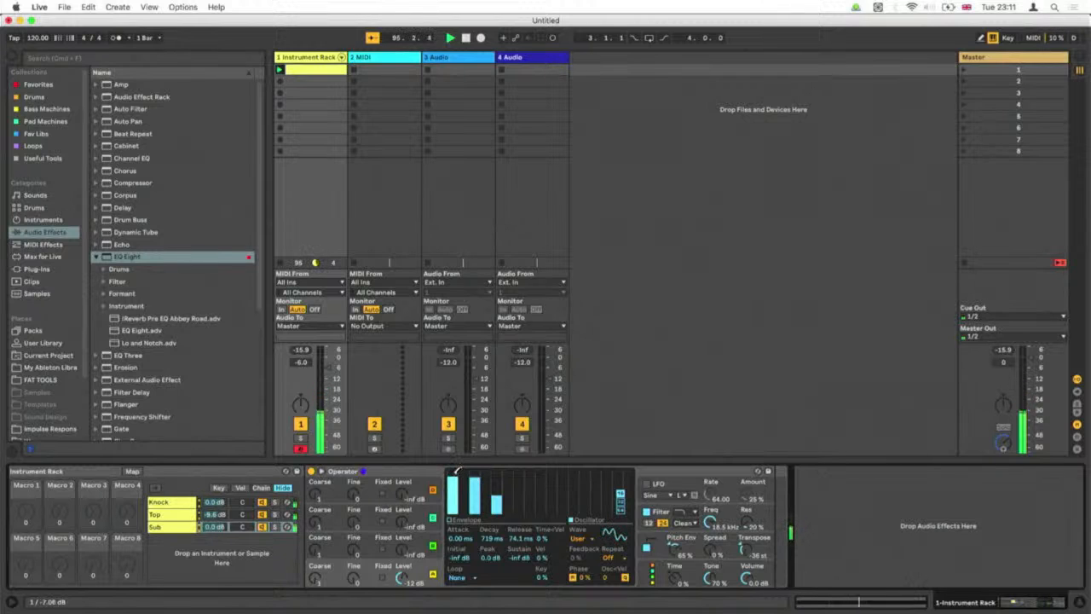
{"action": "mouse_move", "coordinate": [485, 474]}
{"action": "left_mouse_down"}
{"action": "mouse_move", "coordinate": [474, 501]}
{"action": "mouse_move", "coordinate": [453, 477]}
{"action": "mouse_move", "coordinate": [455, 499]}
{"action": "mouse_move", "coordinate": [477, 486]}
{"action": "mouse_move", "coordinate": [499, 492]}
{"action": "mouse_move", "coordinate": [500, 480]}
{"action": "mouse_move", "coordinate": [499, 494]}
{"action": "mouse_move", "coordinate": [474, 490]}
{"action": "mouse_move", "coordinate": [476, 479]}
{"action": "mouse_move", "coordinate": [457, 489]}
{"action": "left_mouse_up"}
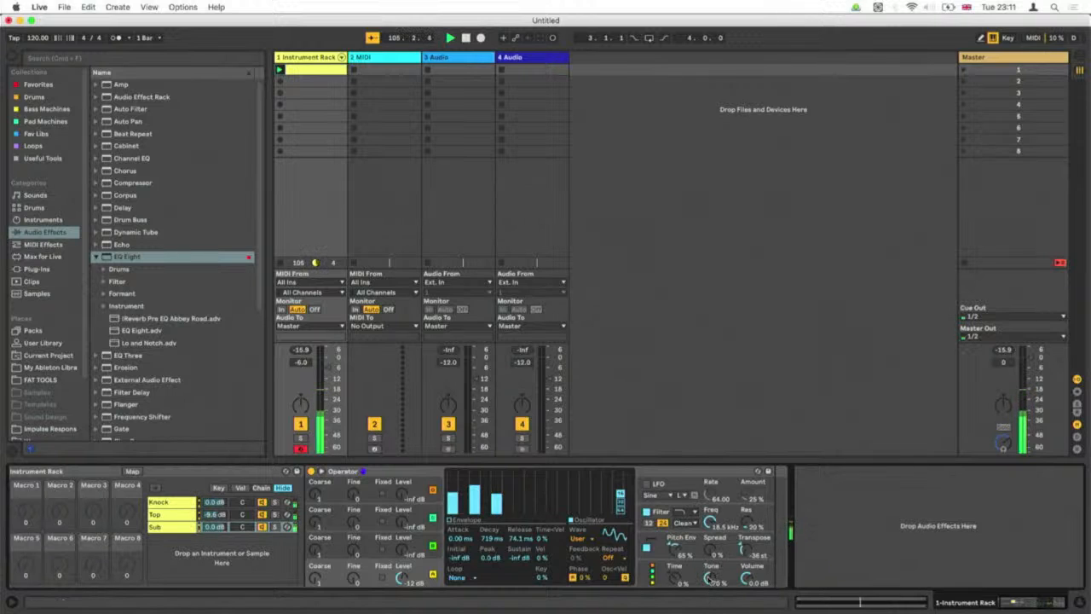
Try the Sub Operator's Tone at 100% and Time around 34%, returning them to 70% and 0%.
{"action": "left_click_drag", "start_coordinate": [711, 578], "coordinate": [711, 512]}
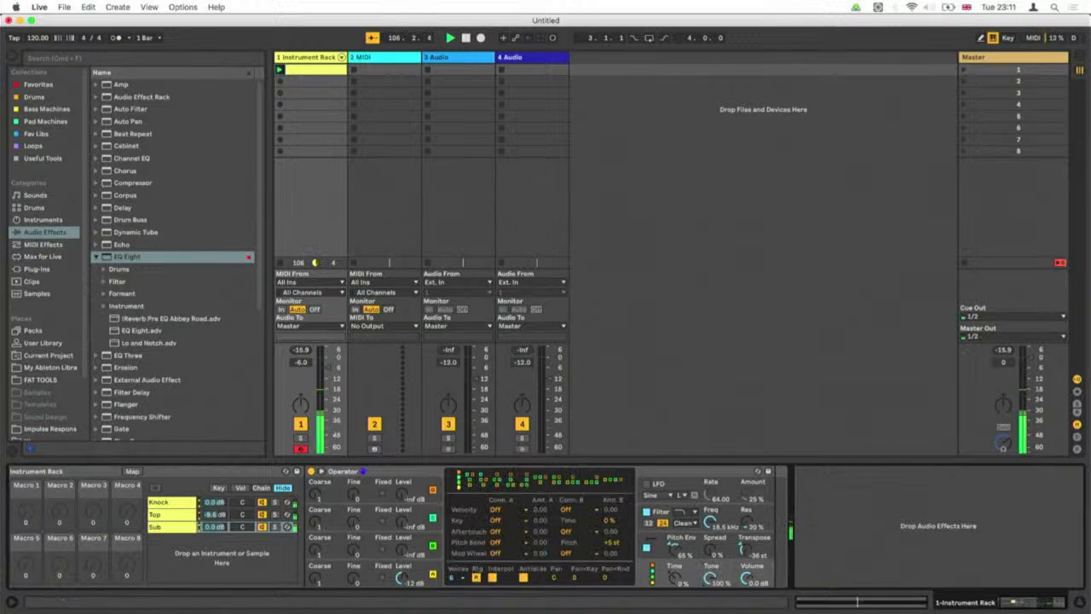
{"action": "double_click", "coordinate": [709, 579]}
{"action": "mouse_move", "coordinate": [673, 579]}
{"action": "left_mouse_down"}
{"action": "mouse_move", "coordinate": [673, 550]}
{"action": "mouse_move", "coordinate": [673, 597]}
{"action": "mouse_move", "coordinate": [673, 572]}
{"action": "mouse_move", "coordinate": [671, 583]}
{"action": "left_mouse_up"}
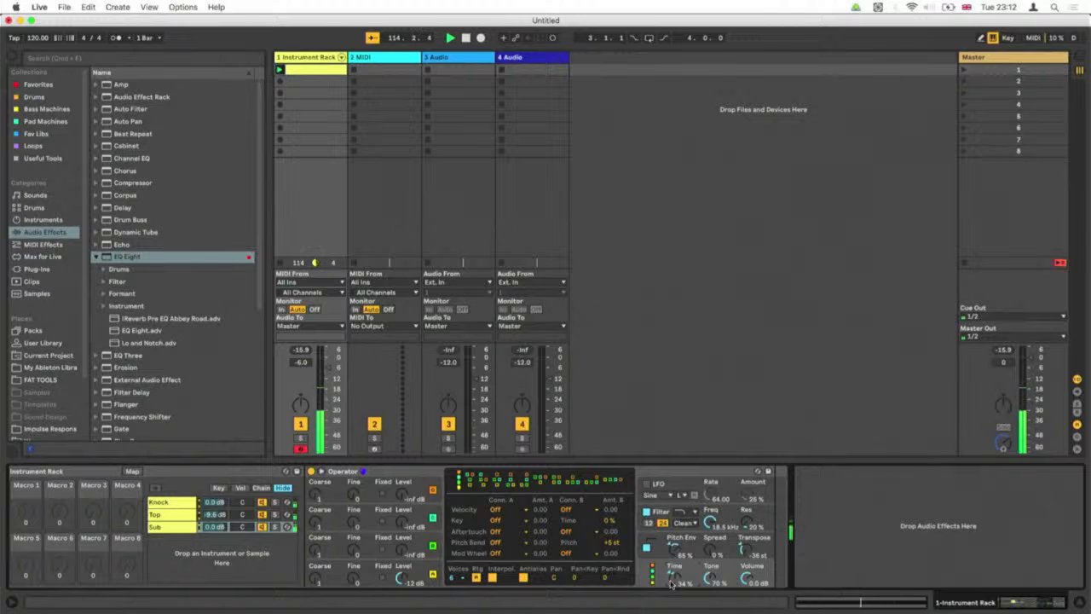
{"action": "mouse_move", "coordinate": [674, 573]}
{"action": "left_mouse_down"}
{"action": "mouse_move", "coordinate": [673, 613]}
{"action": "mouse_move", "coordinate": [673, 567]}
{"action": "left_mouse_up"}
{"action": "left_click_drag", "start_coordinate": [673, 567], "coordinate": [673, 602]}
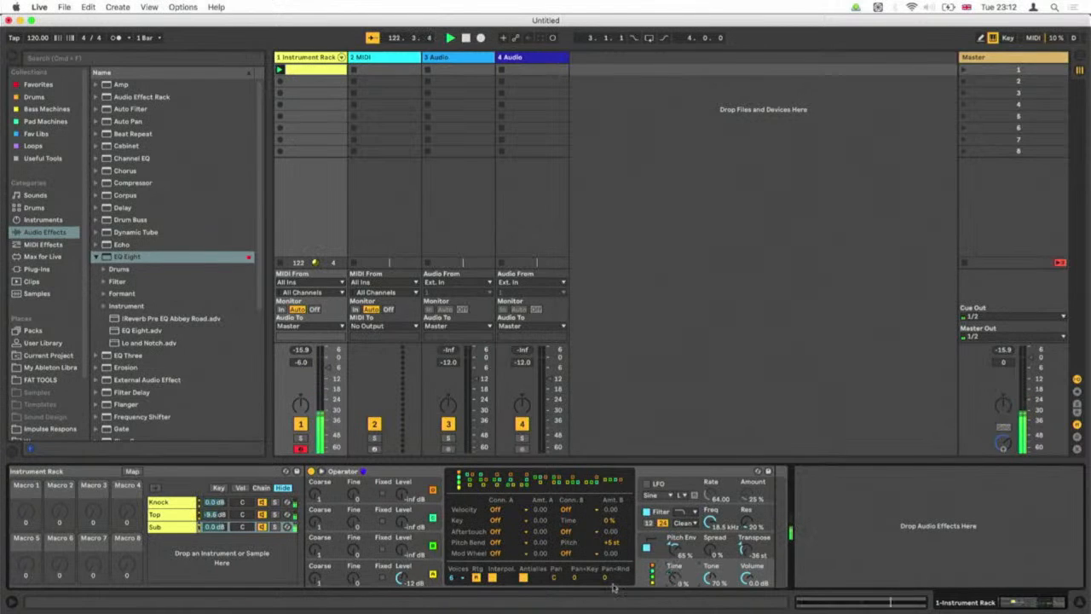
Set Sub oscillator A's decay to 810 ms and its first harmonic to -19.6 dB, comparing the mix with the Sub chain muted.
{"action": "left_click", "coordinate": [416, 573]}
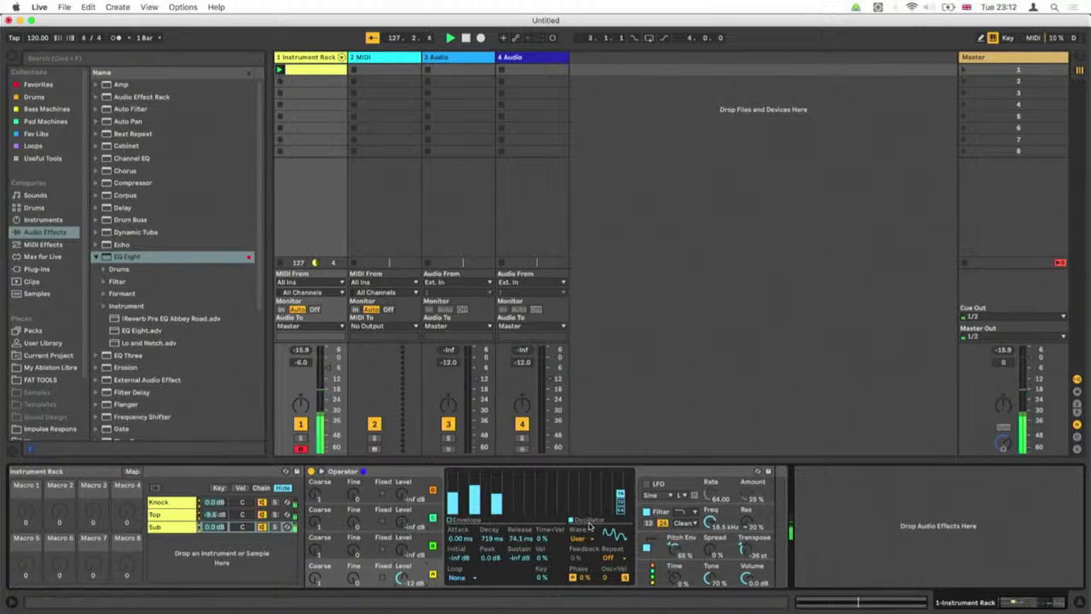
{"action": "left_click", "coordinate": [449, 521]}
{"action": "left_click_drag", "start_coordinate": [482, 511], "coordinate": [485, 511]}
{"action": "left_click", "coordinate": [581, 519]}
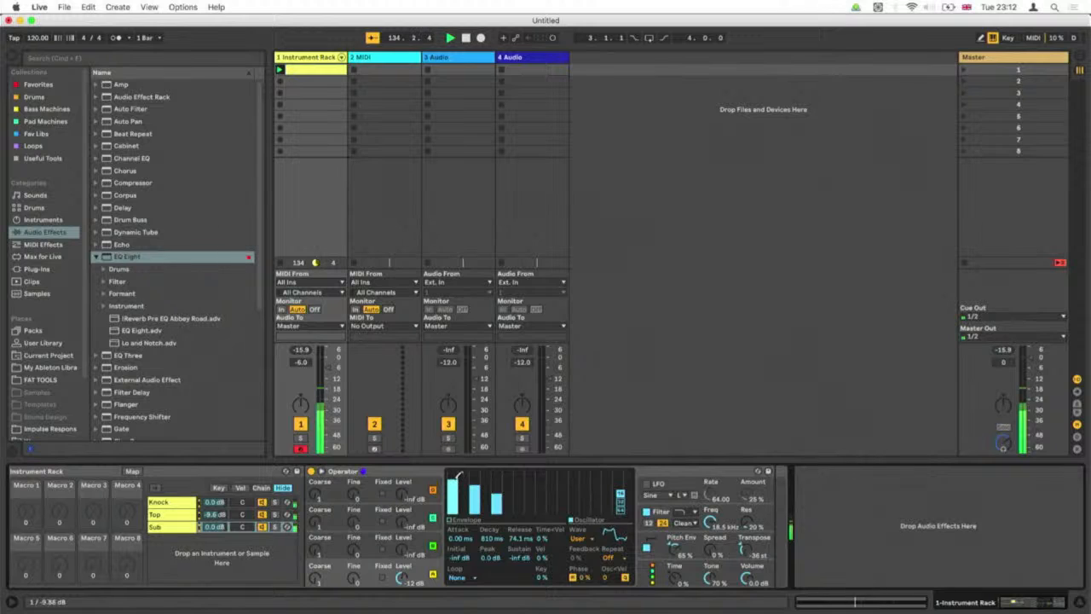
{"action": "mouse_move", "coordinate": [458, 479]}
{"action": "left_mouse_down"}
{"action": "mouse_move", "coordinate": [463, 520]}
{"action": "mouse_move", "coordinate": [453, 476]}
{"action": "mouse_move", "coordinate": [454, 486]}
{"action": "mouse_move", "coordinate": [479, 480]}
{"action": "mouse_move", "coordinate": [455, 483]}
{"action": "left_mouse_up"}
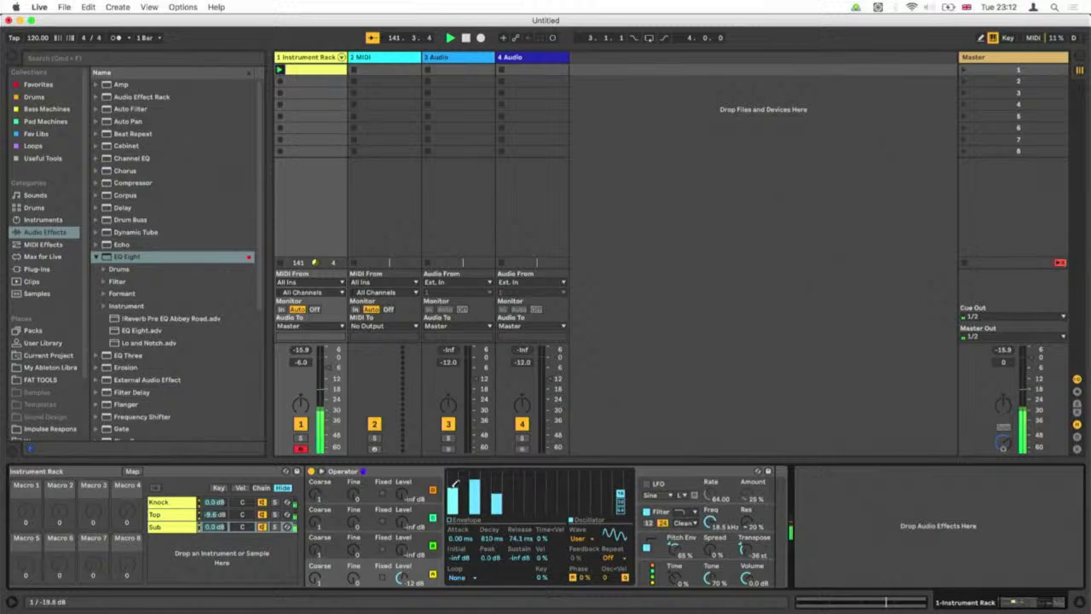
{"action": "left_click", "coordinate": [261, 528]}
{"action": "left_click", "coordinate": [261, 527]}
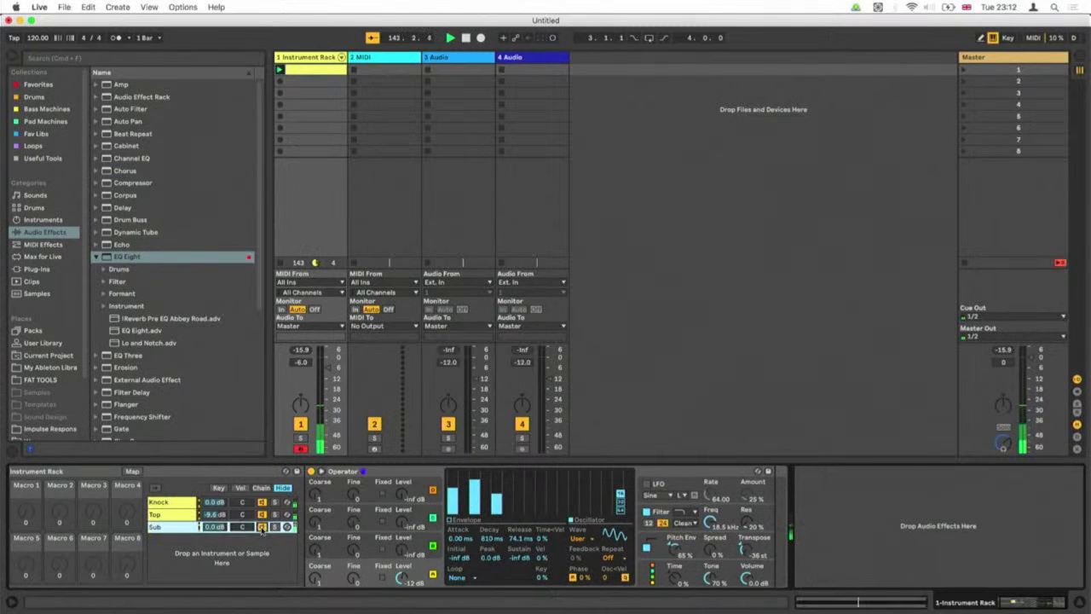
Lower the Top chain's volume to -12.7 dB and the Knock chain's volume to -0.2 dB.
{"action": "left_click", "coordinate": [260, 515]}
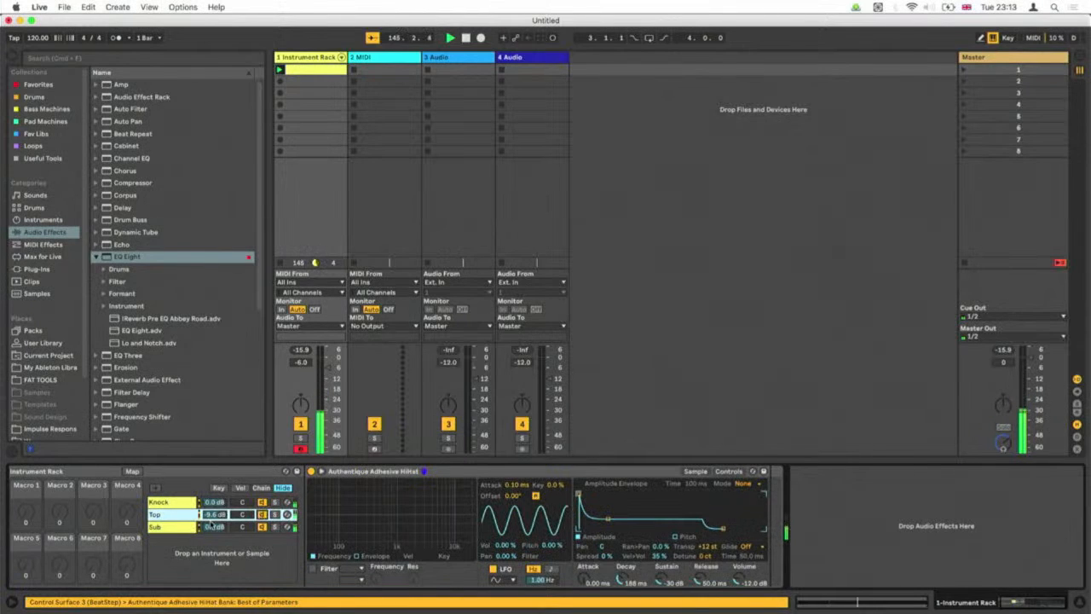
{"action": "left_click_drag", "start_coordinate": [212, 516], "coordinate": [212, 521]}
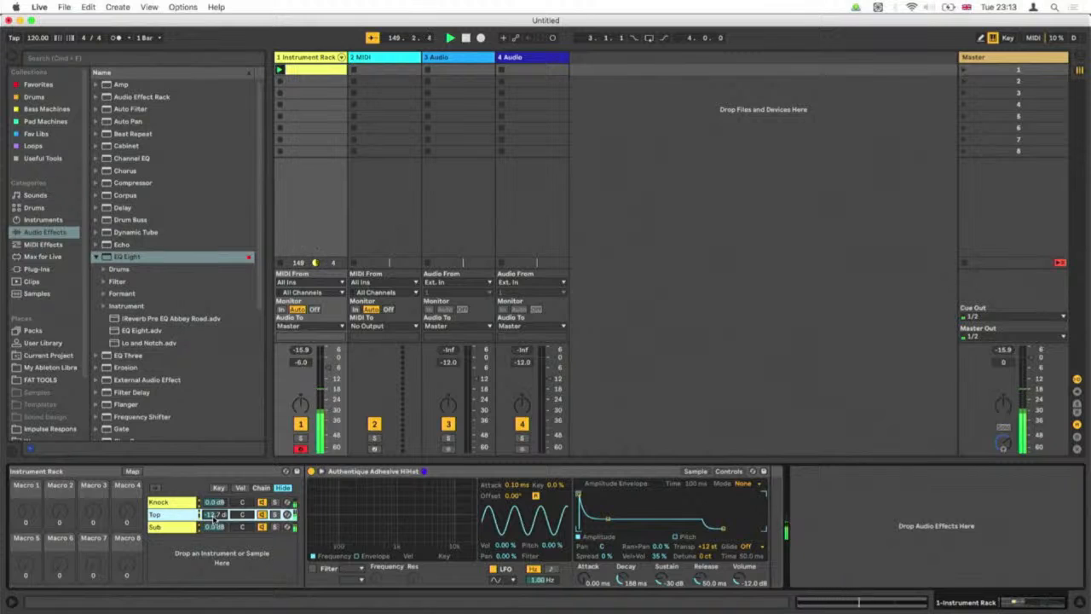
{"action": "left_click", "coordinate": [261, 502]}
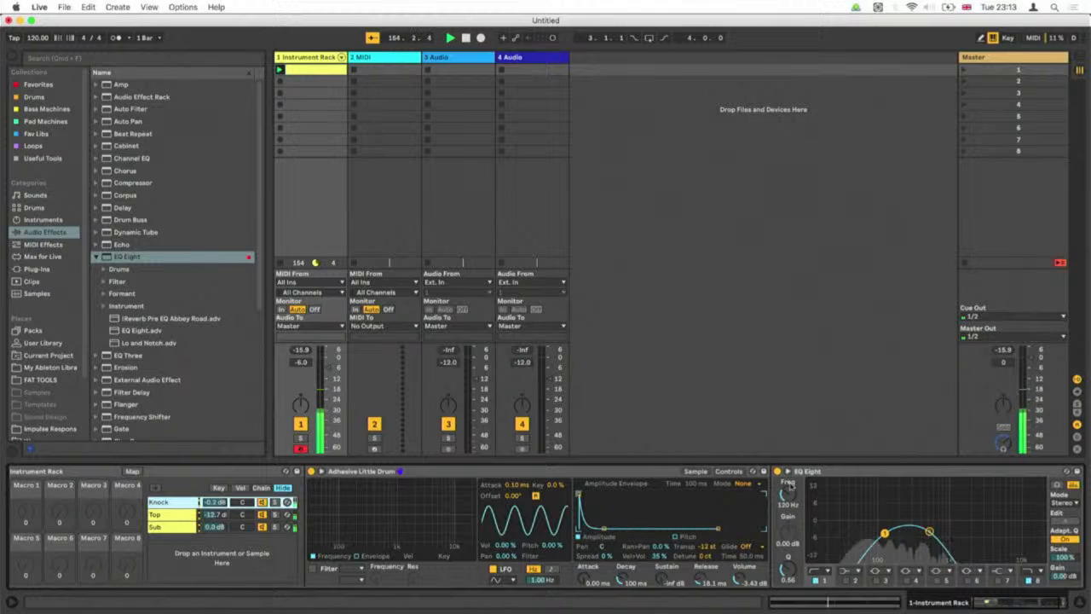
Add a Glue Compressor after the whole Instrument Rack and set its threshold to -26.0 dB.
{"action": "double_click", "coordinate": [847, 472]}
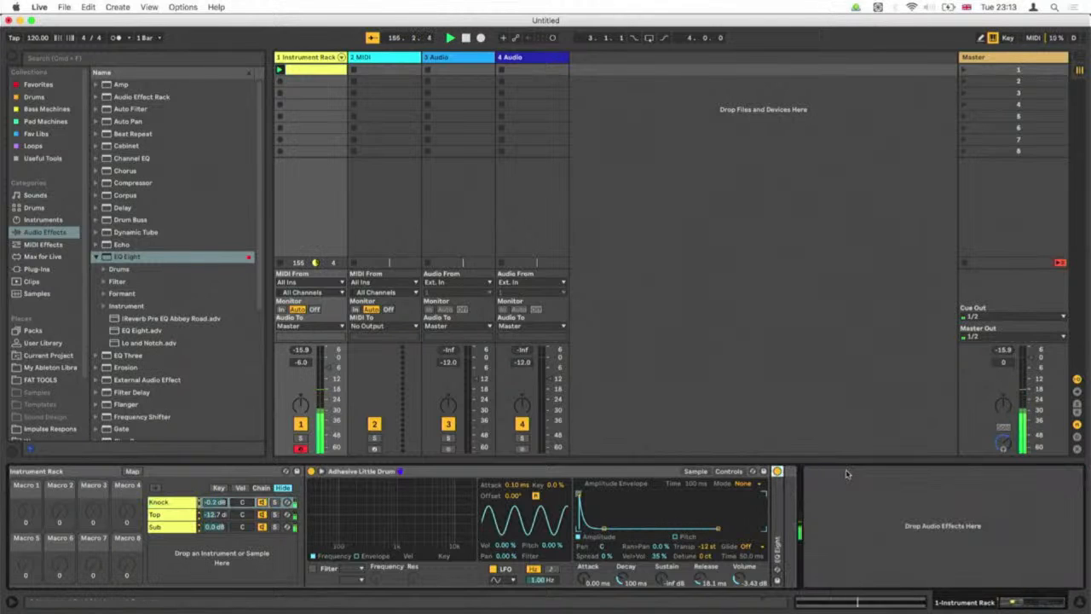
{"action": "left_click", "coordinate": [210, 477]}
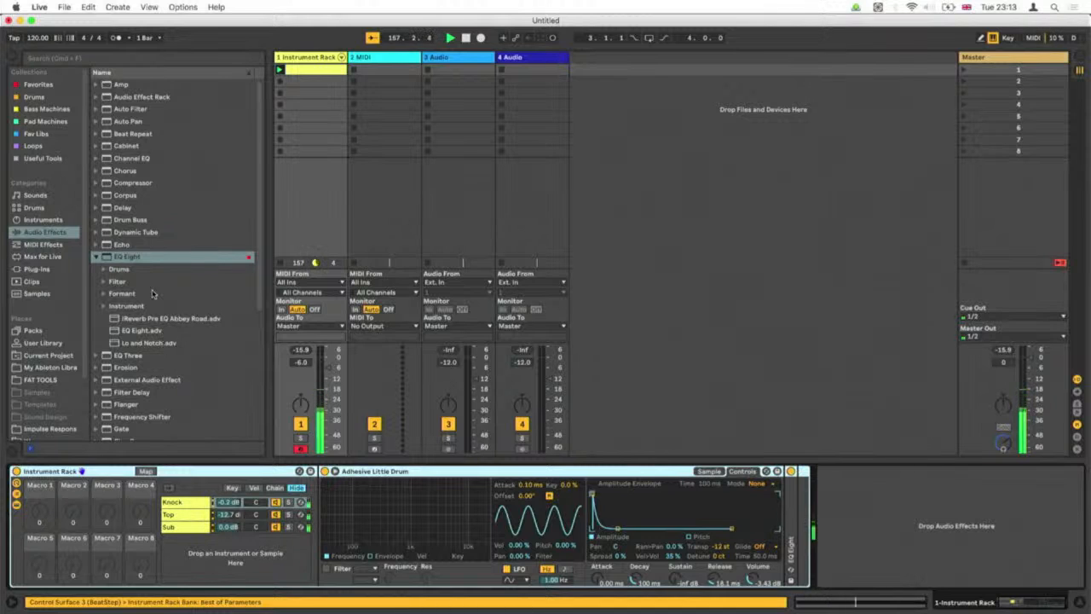
{"action": "left_click", "coordinate": [96, 257]}
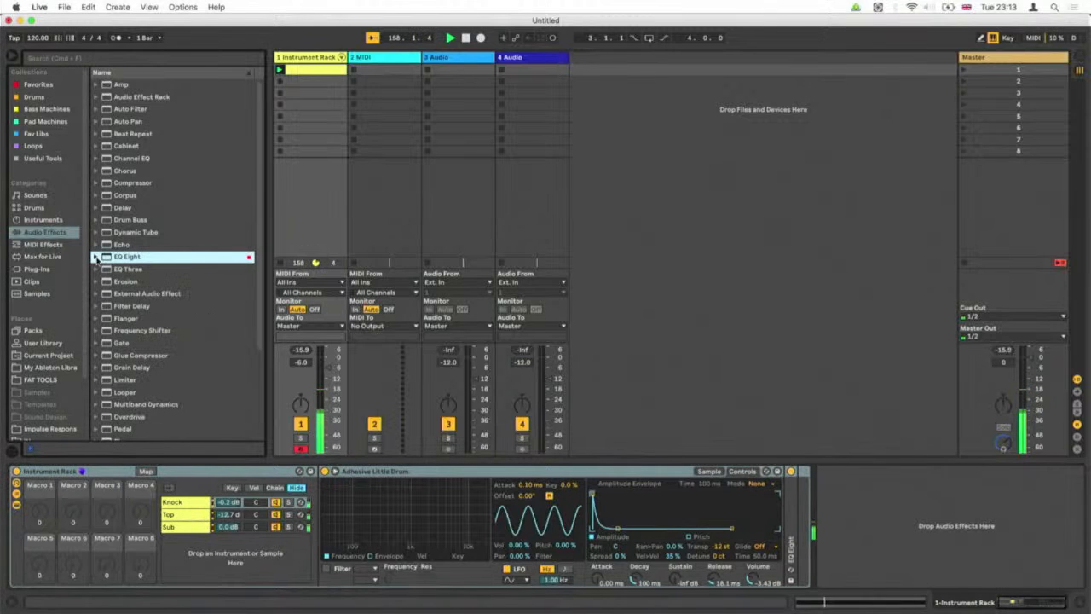
{"action": "left_click", "coordinate": [110, 356]}
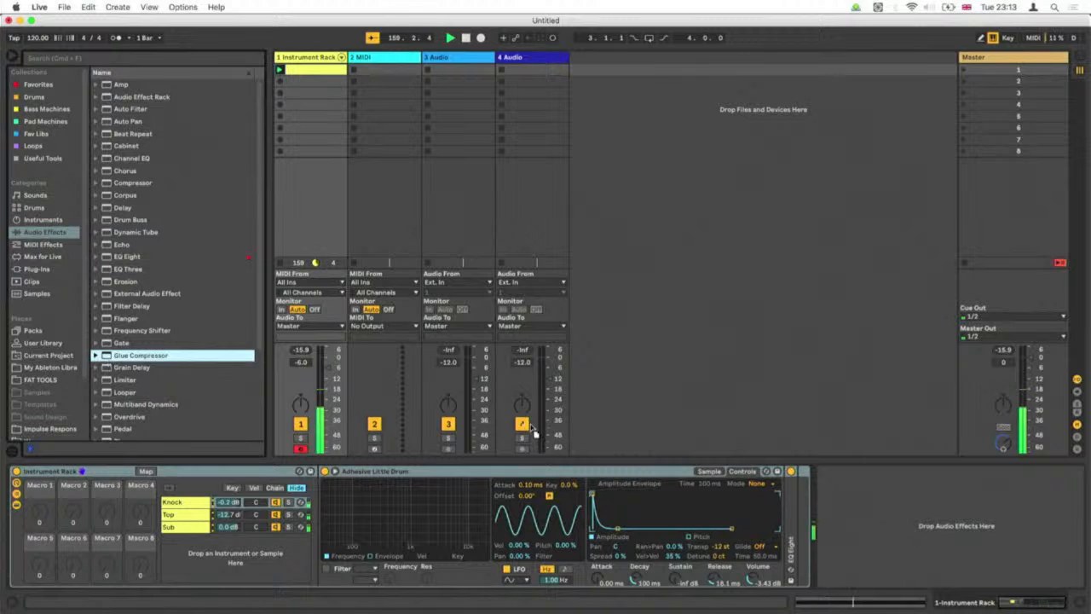
{"action": "left_click_drag", "start_coordinate": [111, 356], "coordinate": [867, 508]}
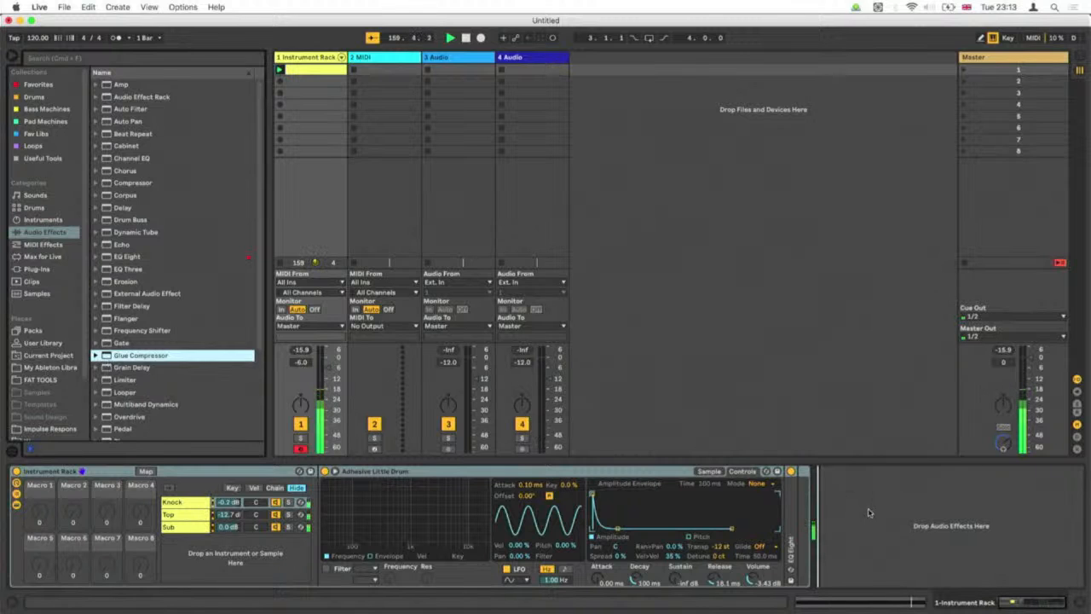
{"action": "left_click_drag", "start_coordinate": [894, 557], "coordinate": [890, 556]}
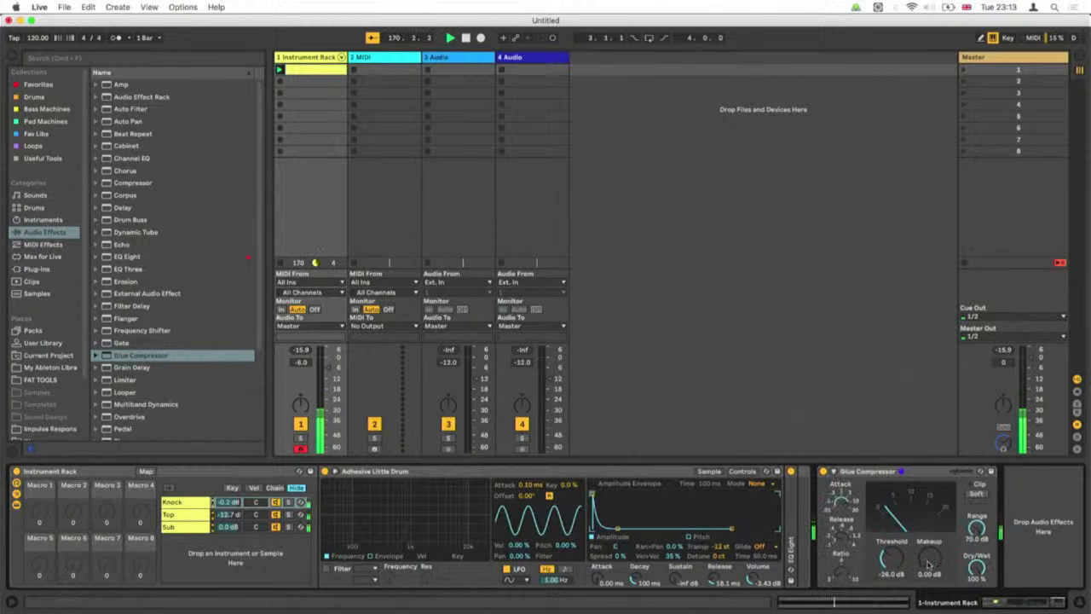
Set the Glue Compressor's makeup gain to 3.50 dB, bypassing and re-enabling the device to match levels.
{"action": "left_click_drag", "start_coordinate": [929, 564], "coordinate": [929, 550]}
{"action": "left_click", "coordinate": [824, 472]}
{"action": "left_click", "coordinate": [824, 473]}
{"action": "left_click_drag", "start_coordinate": [932, 561], "coordinate": [932, 554]}
{"action": "left_click", "coordinate": [824, 473]}
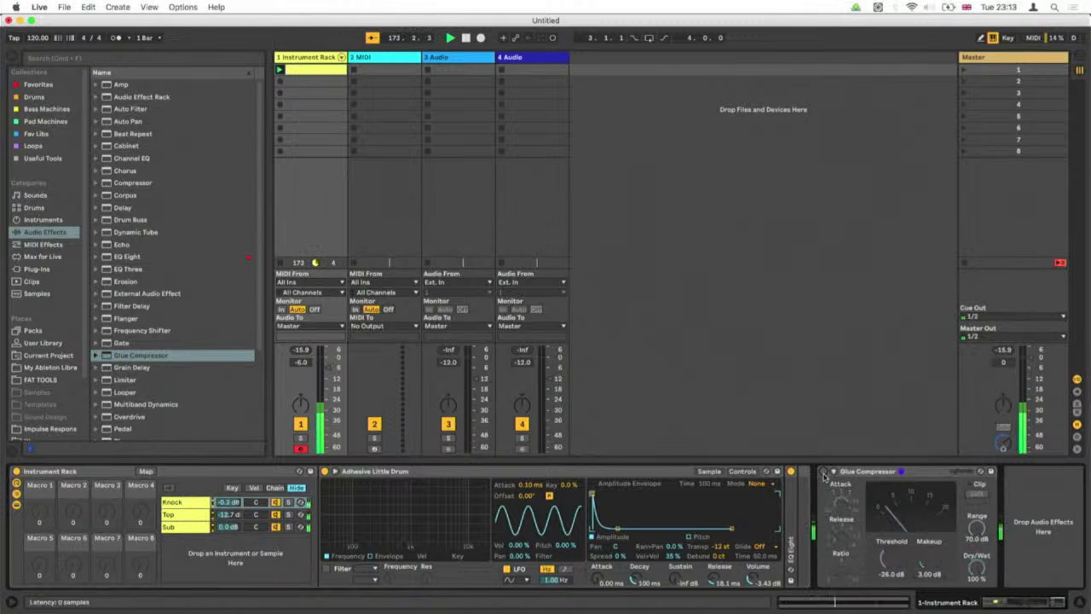
{"action": "left_click", "coordinate": [823, 472]}
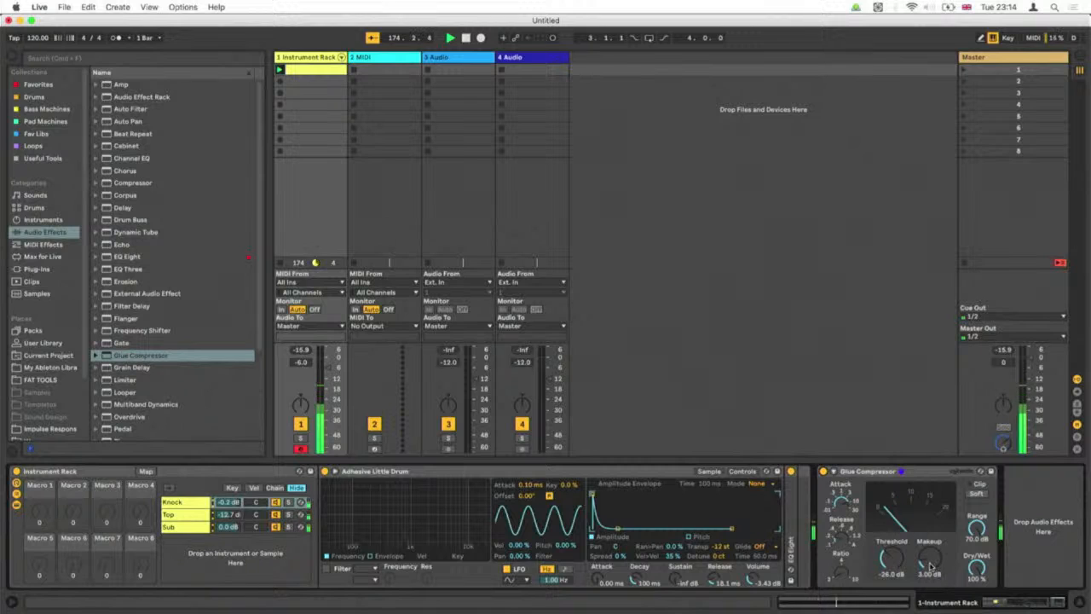
{"action": "type", "text": "3.5"}
{"action": "key", "text": "Return"}
{"action": "left_click", "coordinate": [824, 473]}
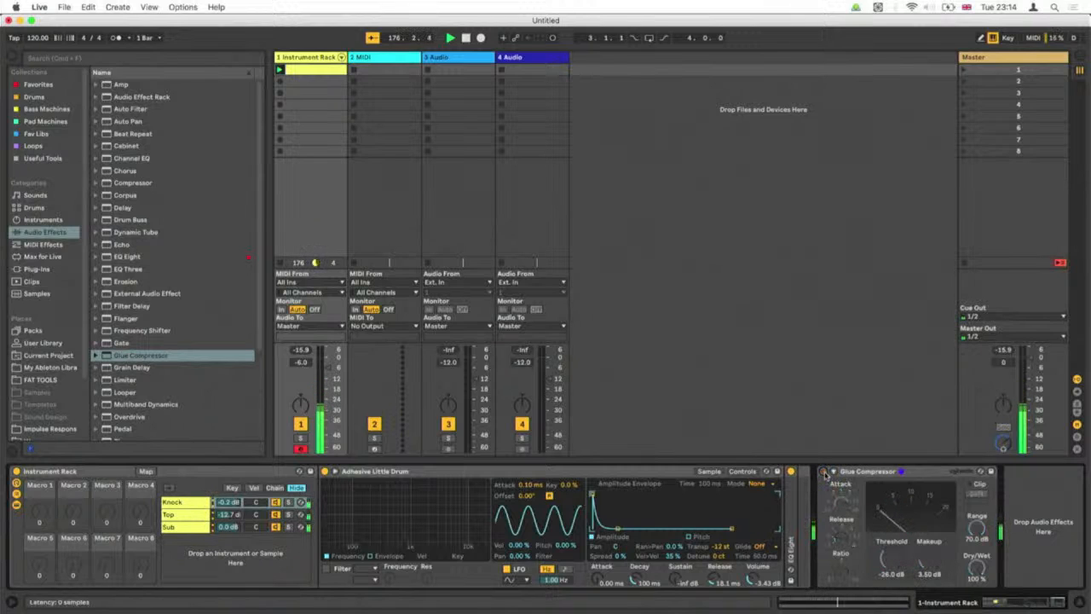
{"action": "left_click", "coordinate": [823, 472]}
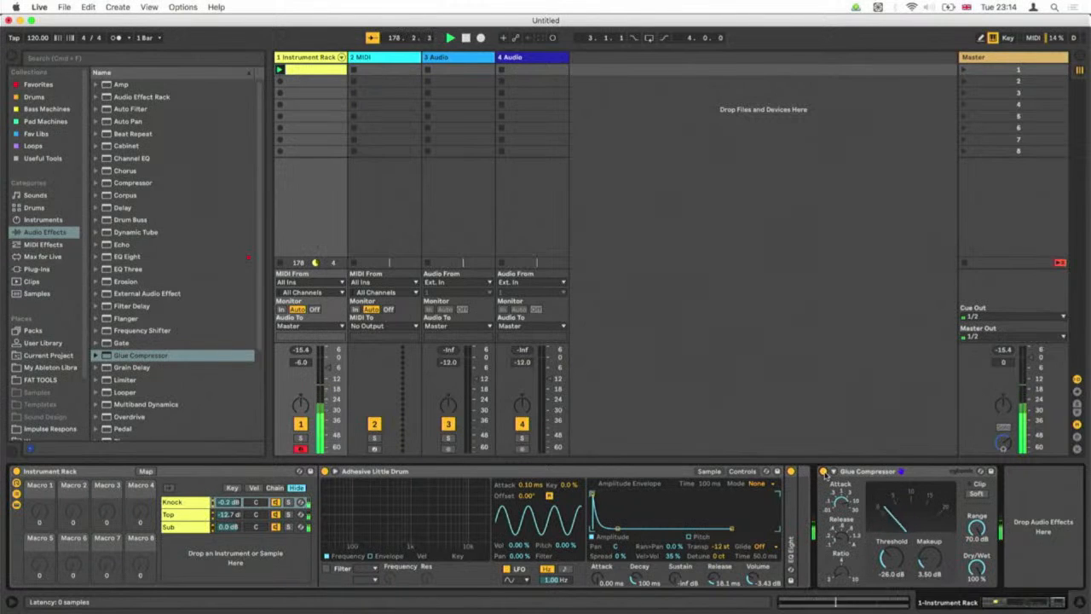
Solo the Top chain and set its Simpler's amplitude envelope to -inf dB sustain, 1.00 ms release and 291 ms decay.
{"action": "left_click", "coordinate": [192, 514]}
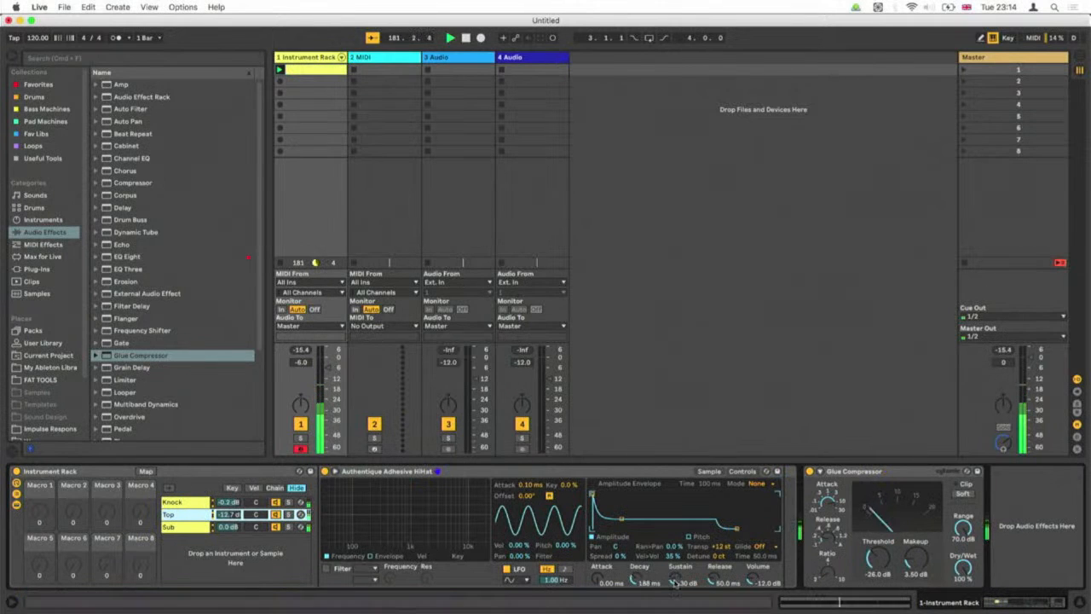
{"action": "left_click_drag", "start_coordinate": [675, 583], "coordinate": [714, 611]}
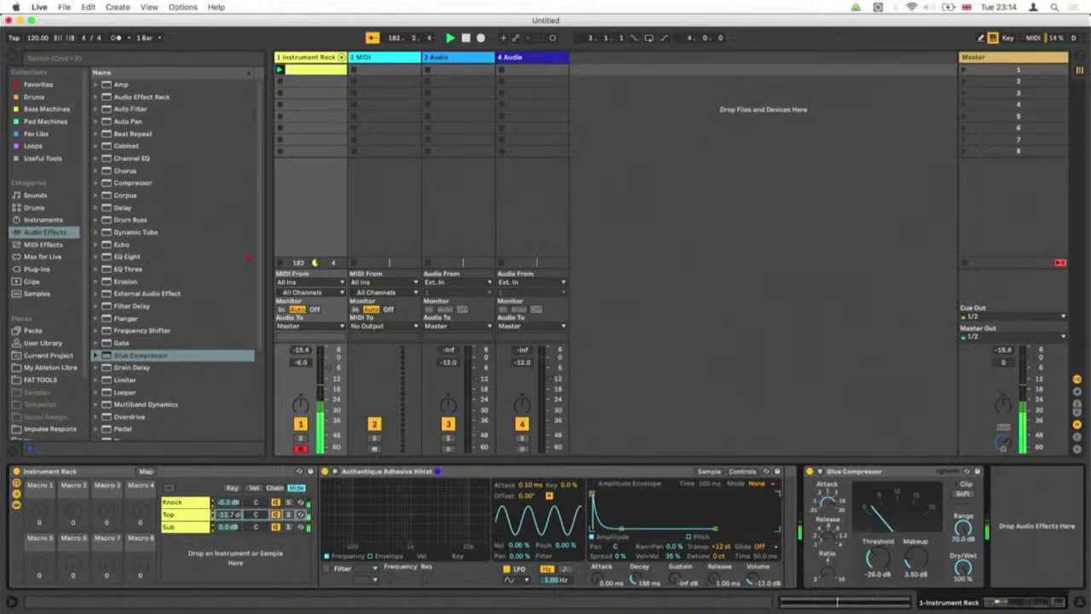
{"action": "mouse_move", "coordinate": [622, 529]}
{"action": "left_mouse_down"}
{"action": "mouse_move", "coordinate": [653, 530]}
{"action": "mouse_move", "coordinate": [619, 529]}
{"action": "left_mouse_up"}
{"action": "left_click", "coordinate": [288, 515]}
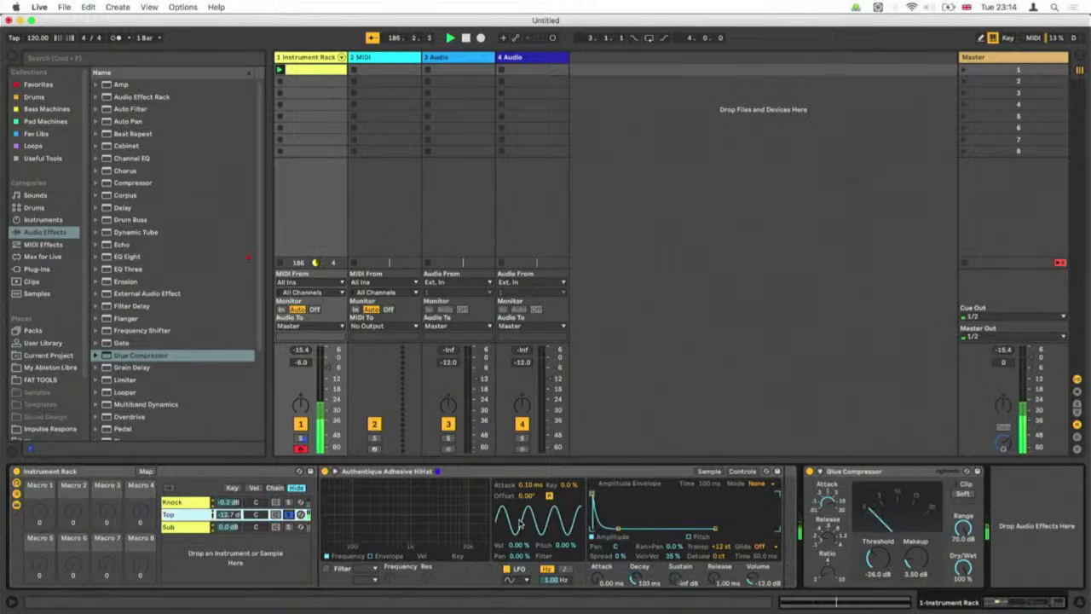
{"action": "mouse_move", "coordinate": [619, 530]}
{"action": "left_mouse_down"}
{"action": "mouse_move", "coordinate": [652, 500]}
{"action": "mouse_move", "coordinate": [621, 529]}
{"action": "left_mouse_up"}
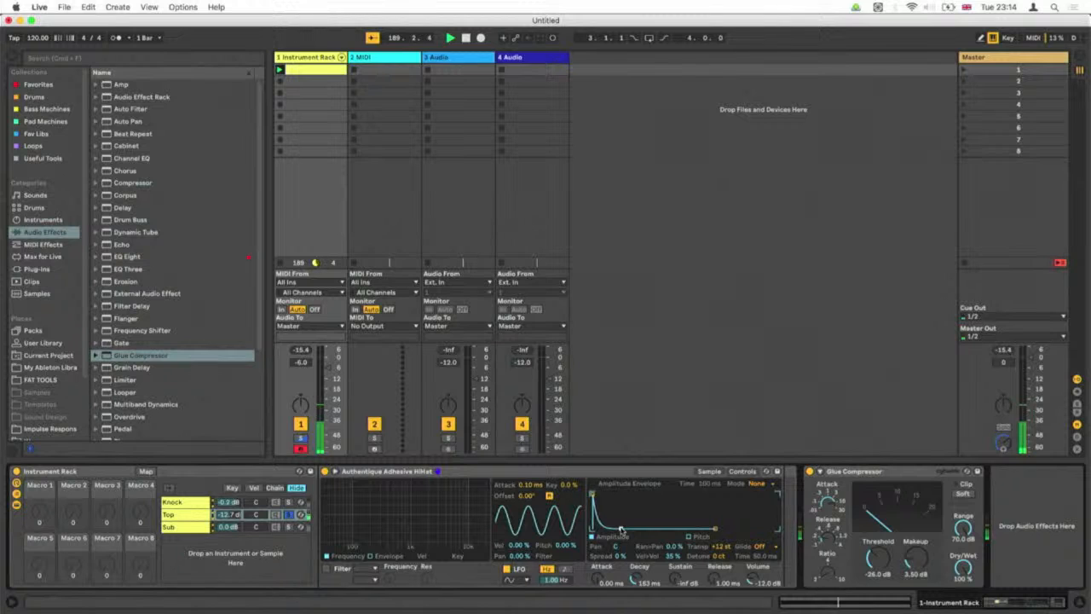
{"action": "left_click_drag", "start_coordinate": [638, 583], "coordinate": [637, 579]}
Compare the layers by soloing Knock and Top, clearing the solos, and switching the Knock and Sub chains off and on.
{"action": "left_click", "coordinate": [289, 502]}
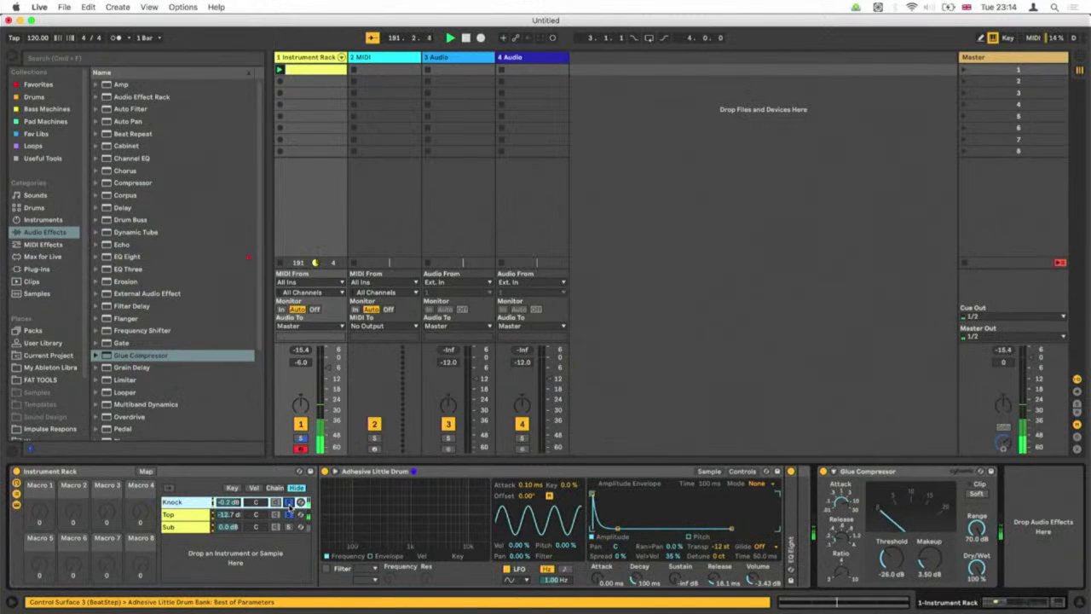
{"action": "left_click", "coordinate": [289, 515]}
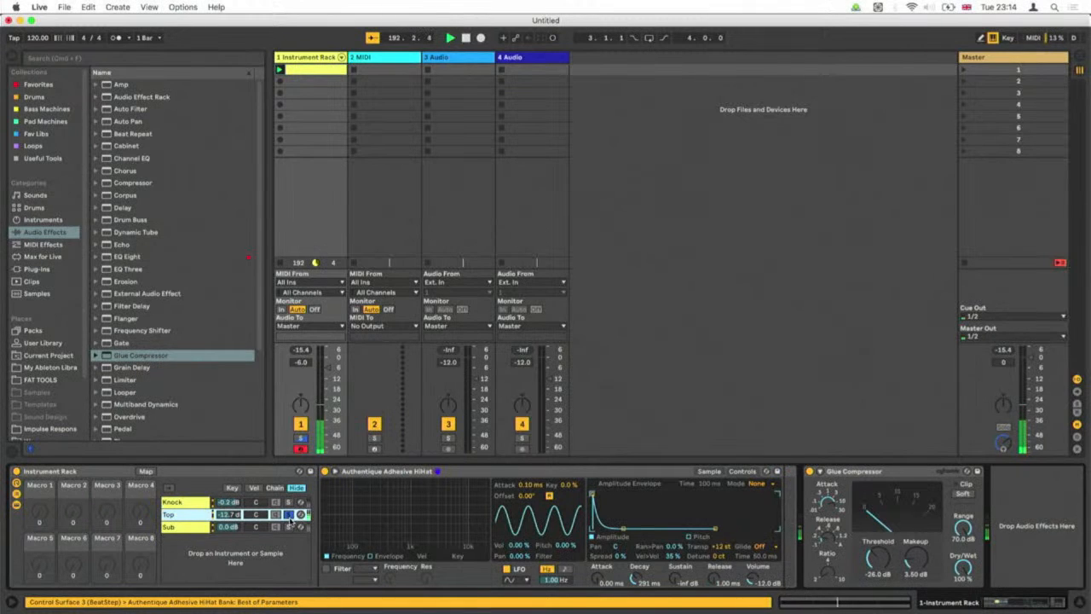
{"action": "left_click", "coordinate": [289, 515]}
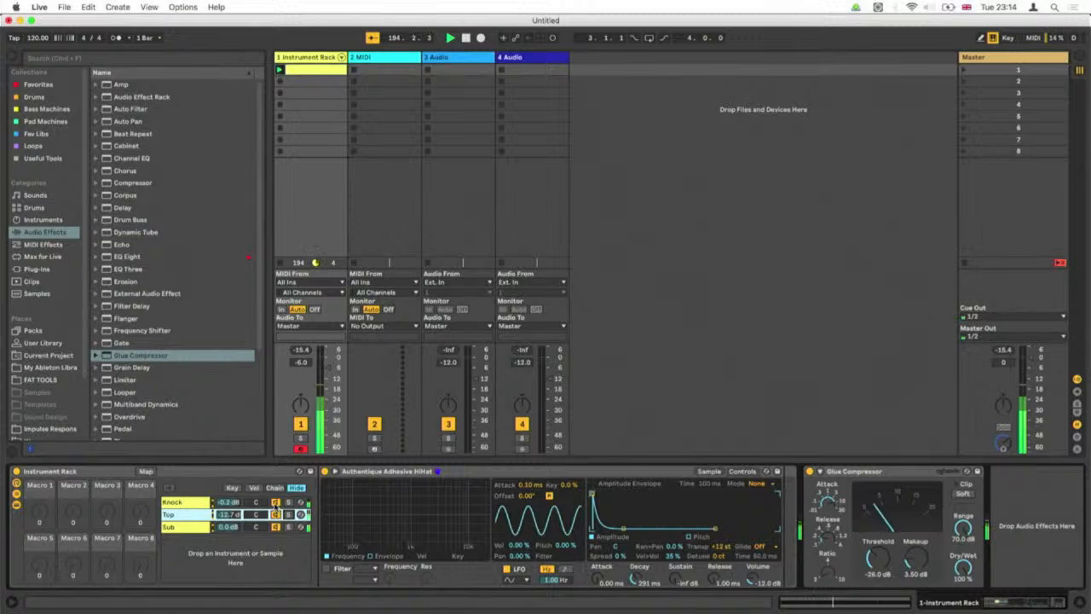
{"action": "left_click", "coordinate": [275, 502]}
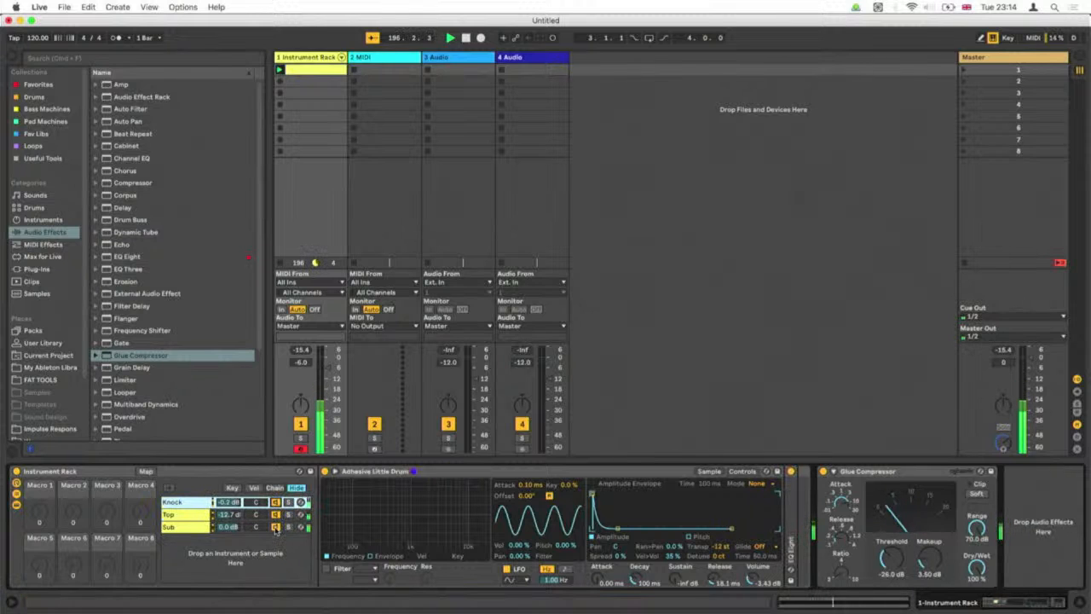
{"action": "left_click", "coordinate": [275, 528]}
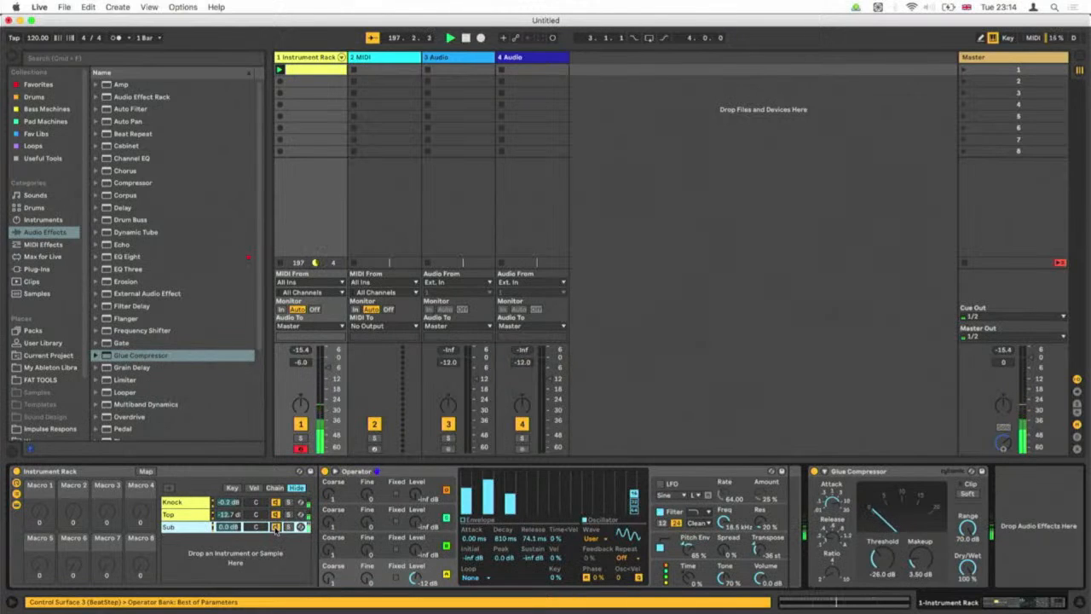
{"action": "left_click", "coordinate": [194, 515]}
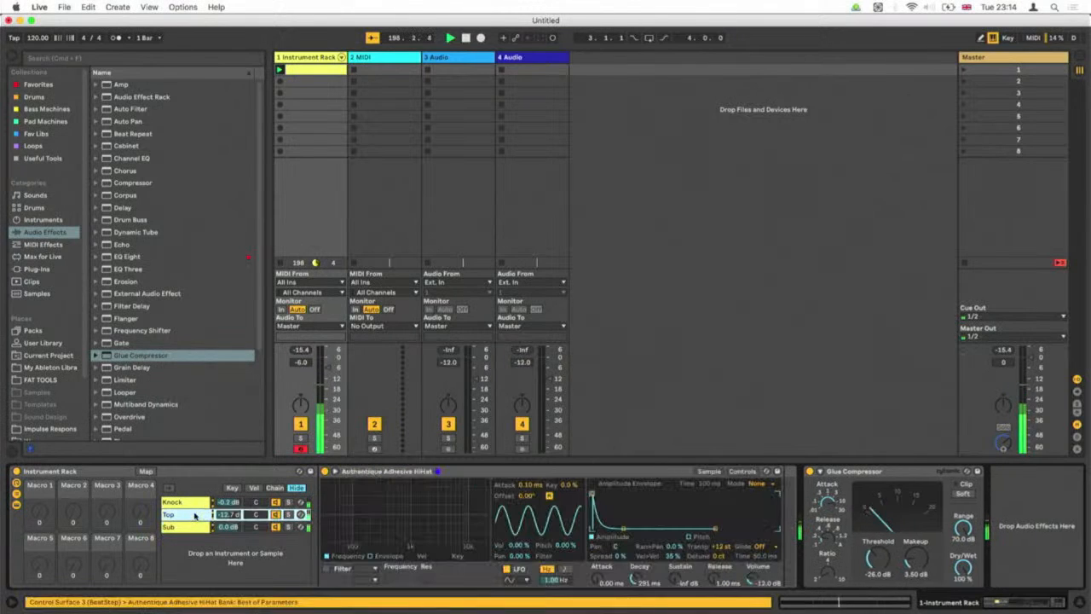
Raise the first harmonic in the Sub chain's Operator oscillator and readjust the second, checking the Sub layer in solo.
{"action": "left_click", "coordinate": [194, 527]}
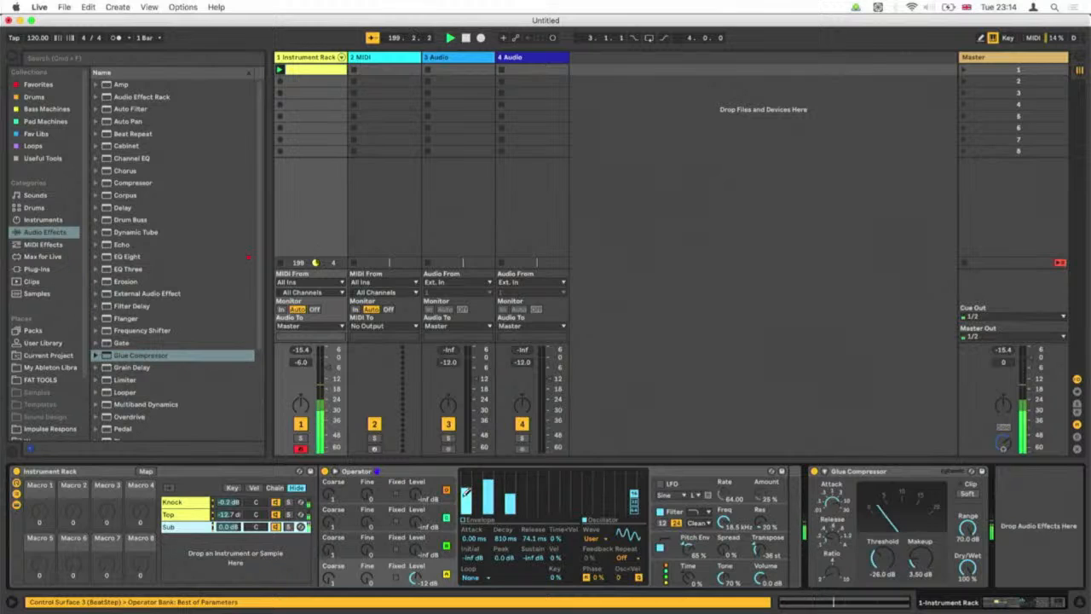
{"action": "left_click_drag", "start_coordinate": [472, 491], "coordinate": [473, 473]}
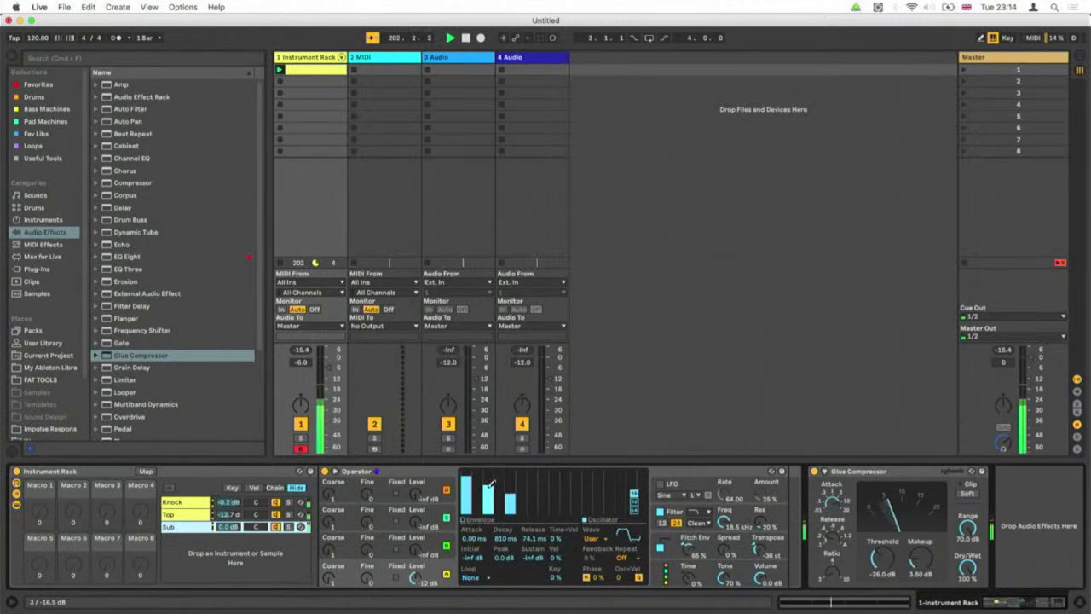
{"action": "left_click_drag", "start_coordinate": [491, 482], "coordinate": [490, 475]}
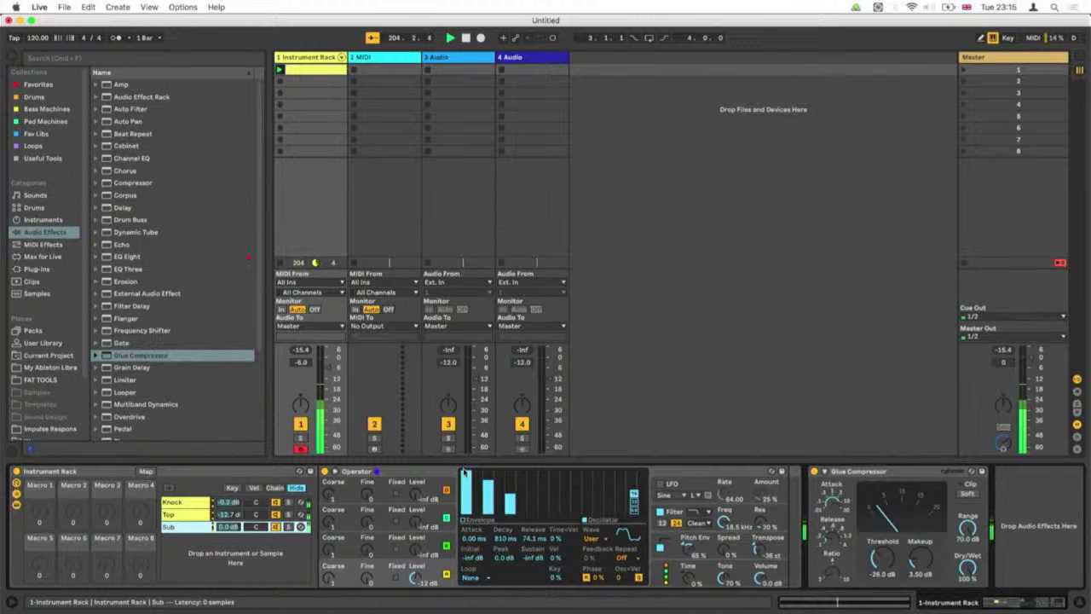
{"action": "left_click", "coordinate": [289, 526]}
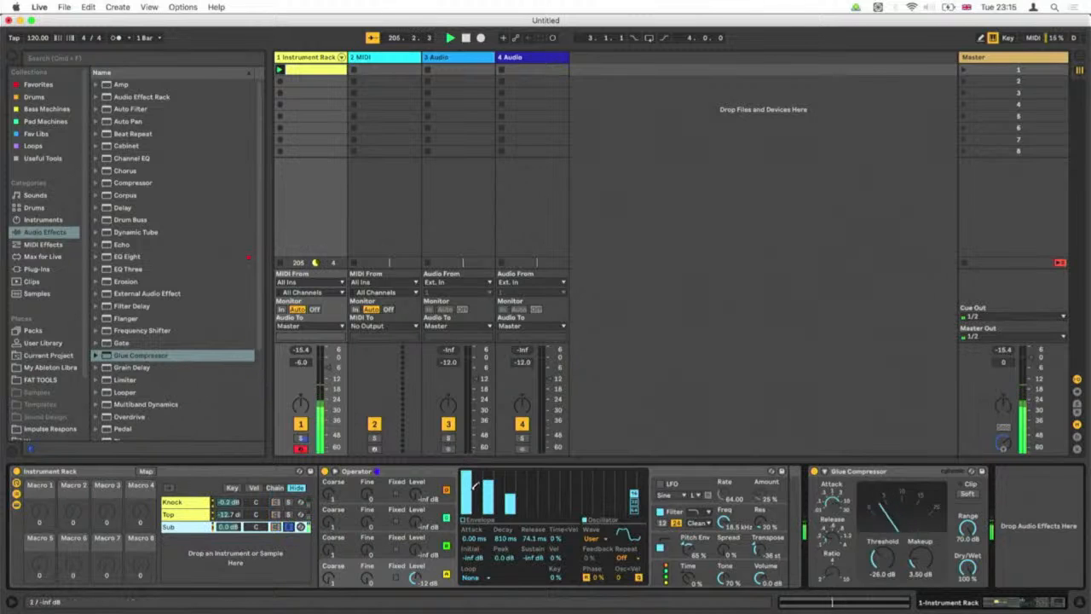
{"action": "left_click_drag", "start_coordinate": [491, 479], "coordinate": [492, 481]}
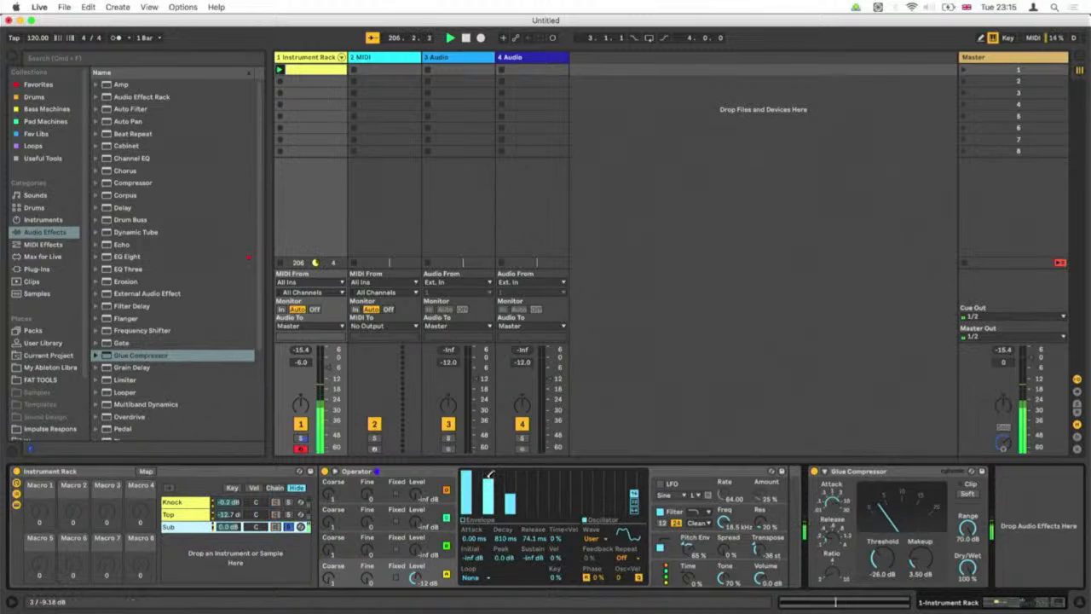
{"action": "left_click", "coordinate": [288, 526]}
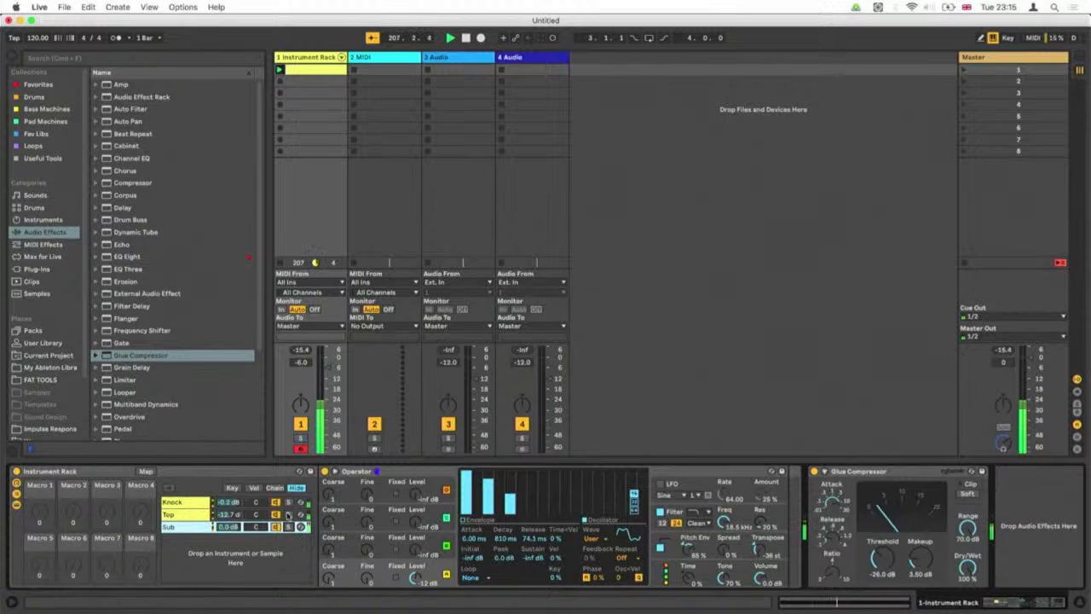
Lower the Knock chain's volume to -6.5 dB, switching the chain off and on to judge its level.
{"action": "left_click", "coordinate": [275, 502]}
{"action": "left_click", "coordinate": [276, 502]}
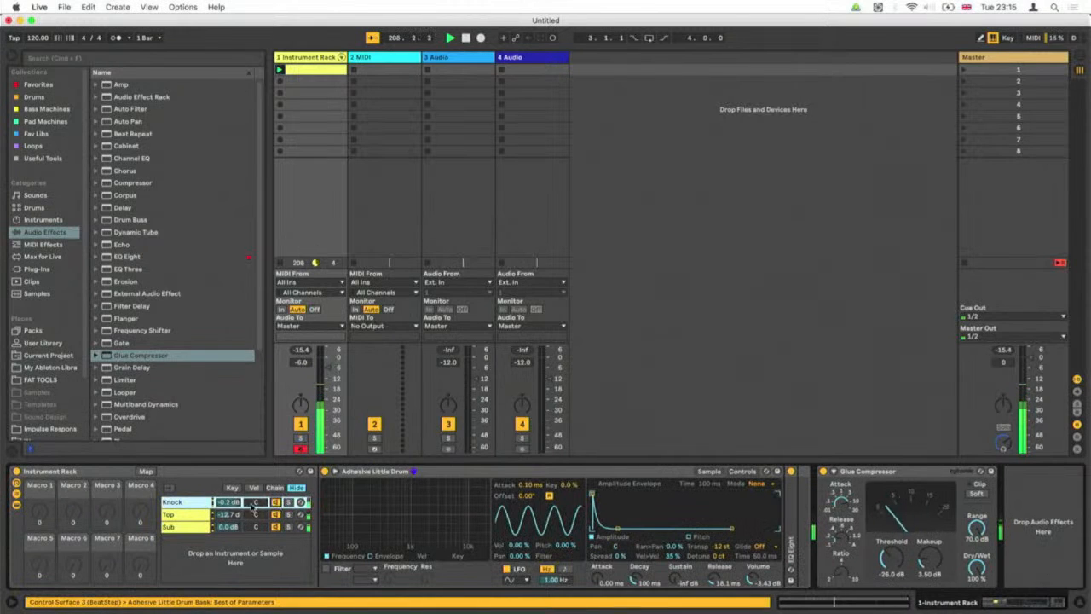
{"action": "left_click_drag", "start_coordinate": [213, 502], "coordinate": [213, 508]}
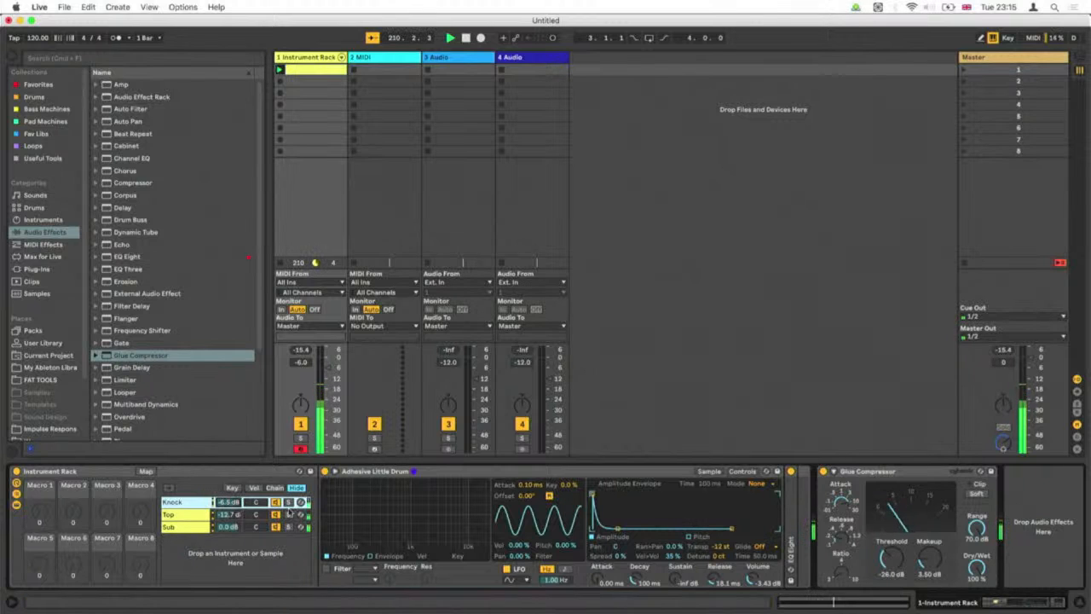
{"action": "left_click", "coordinate": [275, 502]}
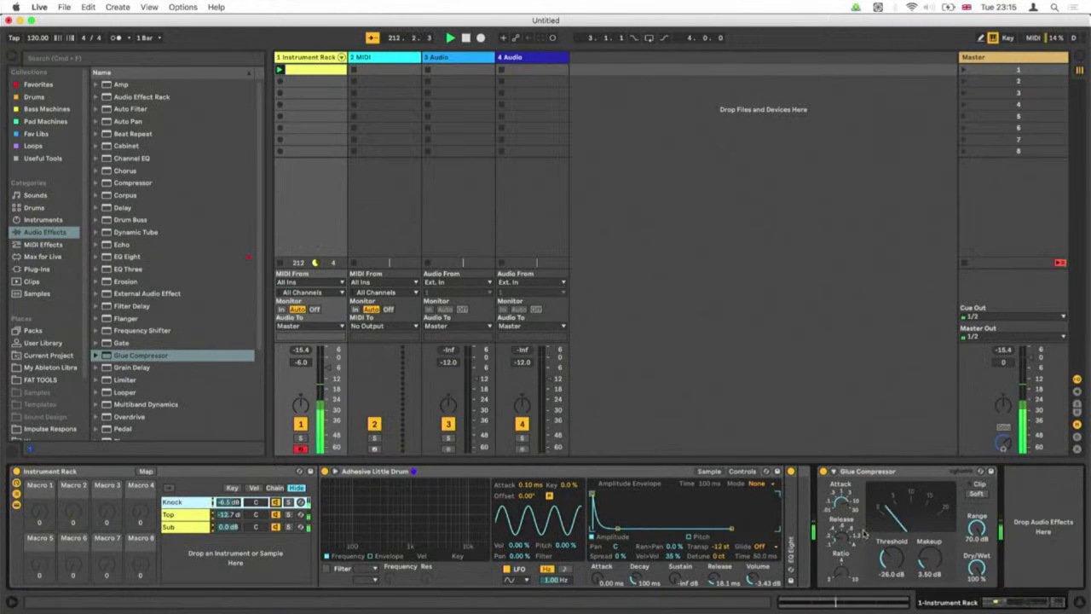
Set the Glue Compressor's threshold to -19.0 dB and compare the sound with the device bypassed and enabled.
{"action": "left_click_drag", "start_coordinate": [896, 552], "coordinate": [897, 534]}
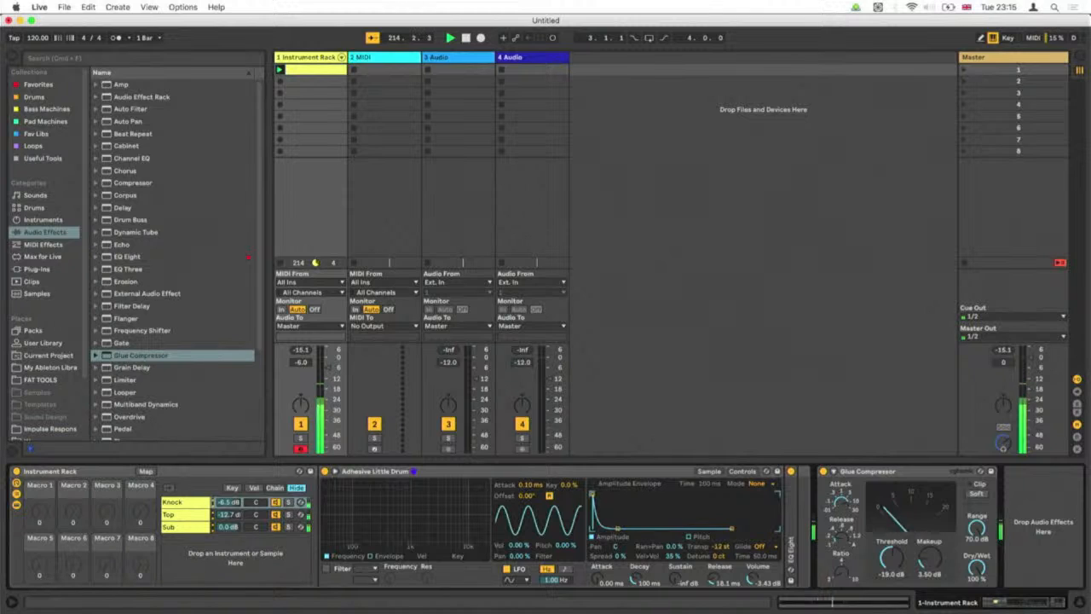
{"action": "left_click", "coordinate": [823, 471]}
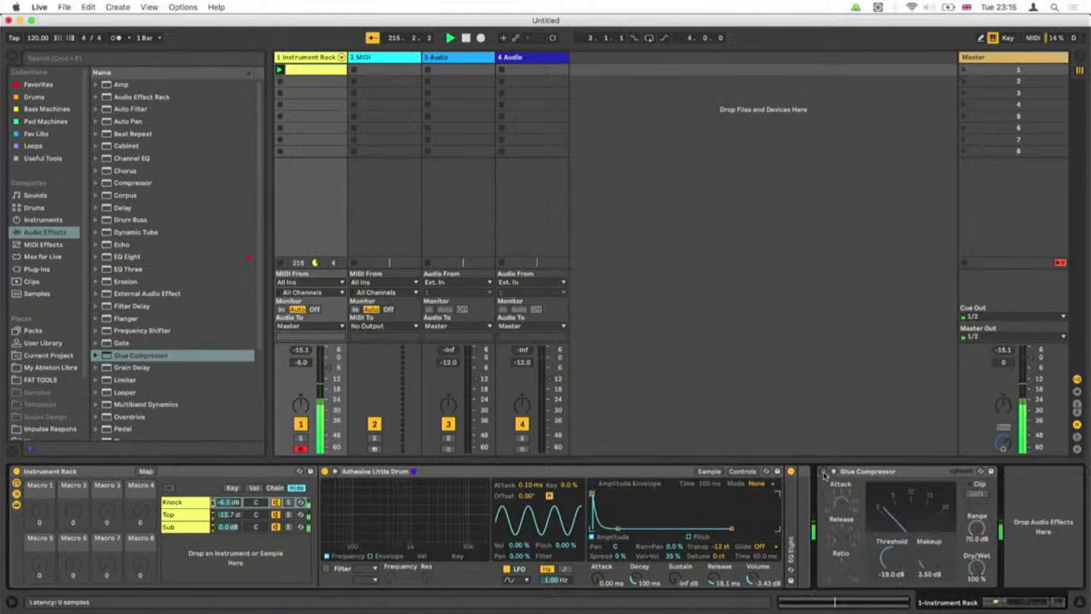
{"action": "left_click", "coordinate": [823, 471]}
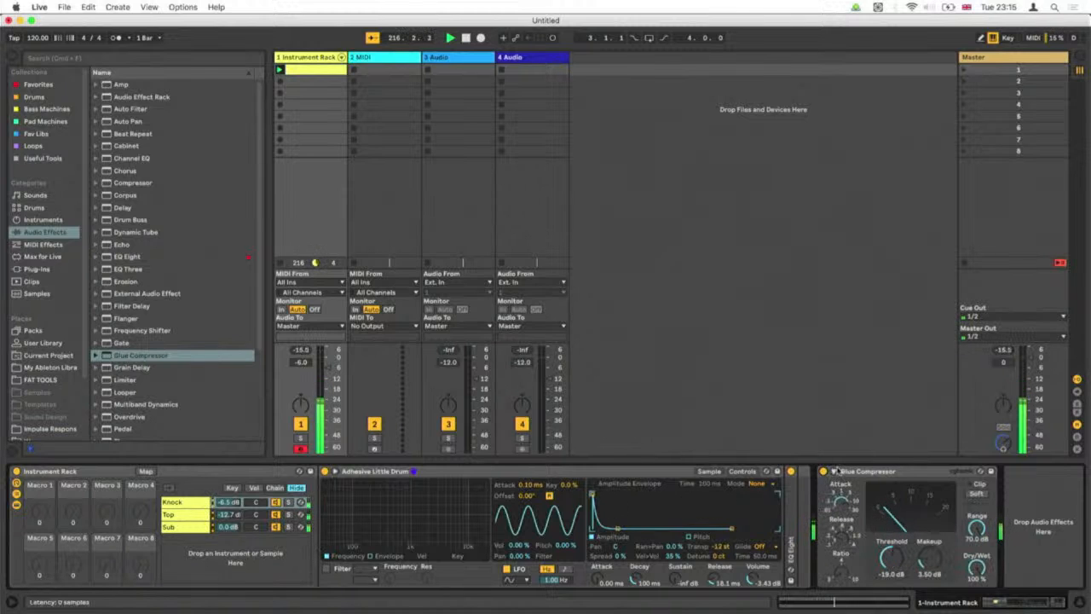
{"action": "left_click", "coordinate": [824, 472]}
{"action": "left_click", "coordinate": [824, 471]}
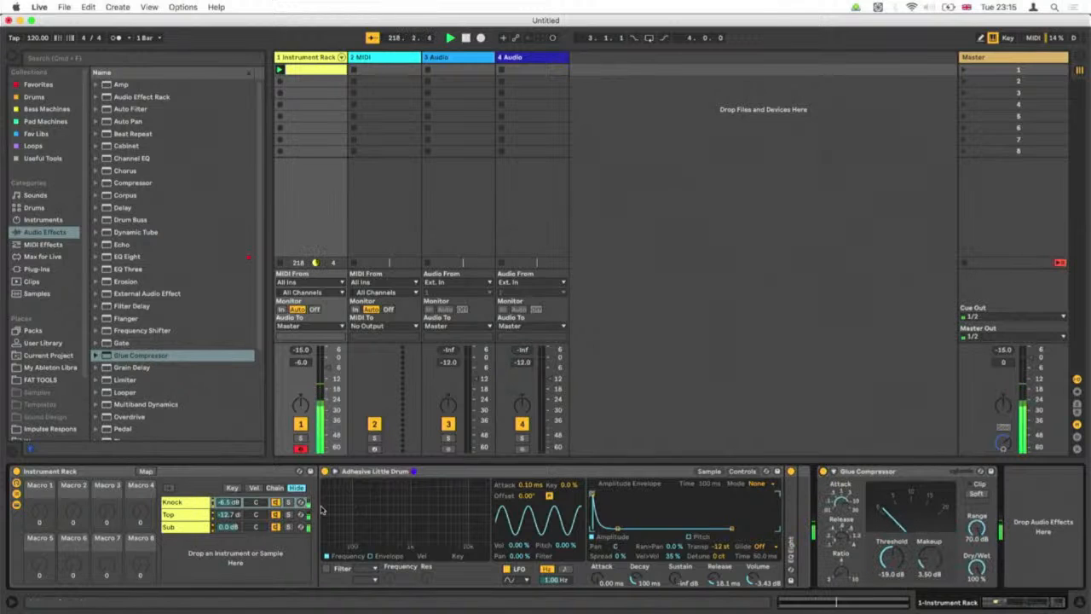
Check the Top chain by muting it briefly and set its volume to -12.4 dB.
{"action": "left_click", "coordinate": [275, 517]}
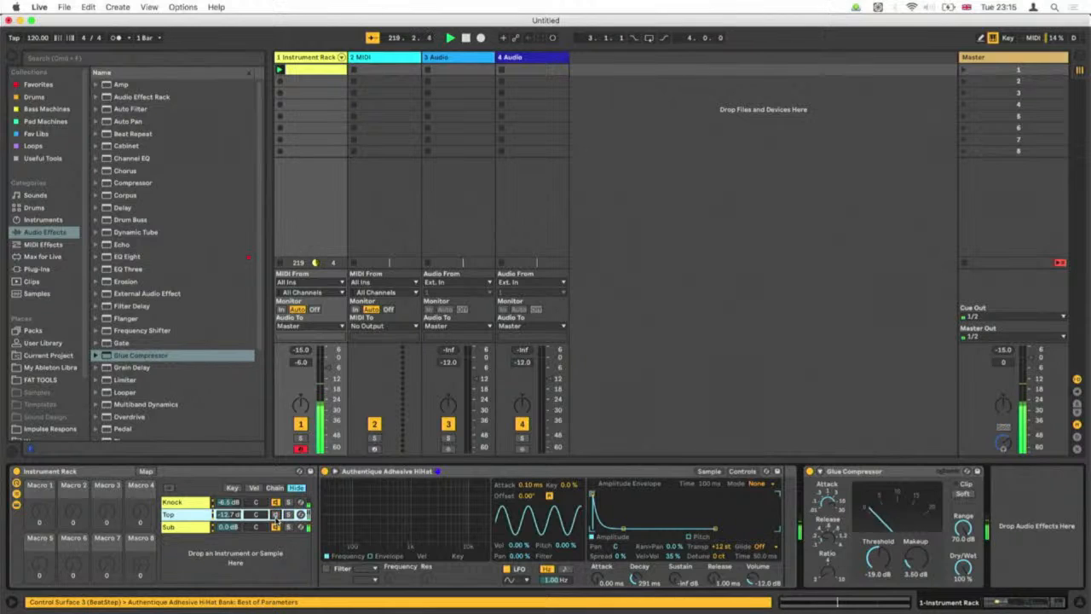
{"action": "left_click", "coordinate": [232, 516]}
{"action": "left_click", "coordinate": [185, 515]}
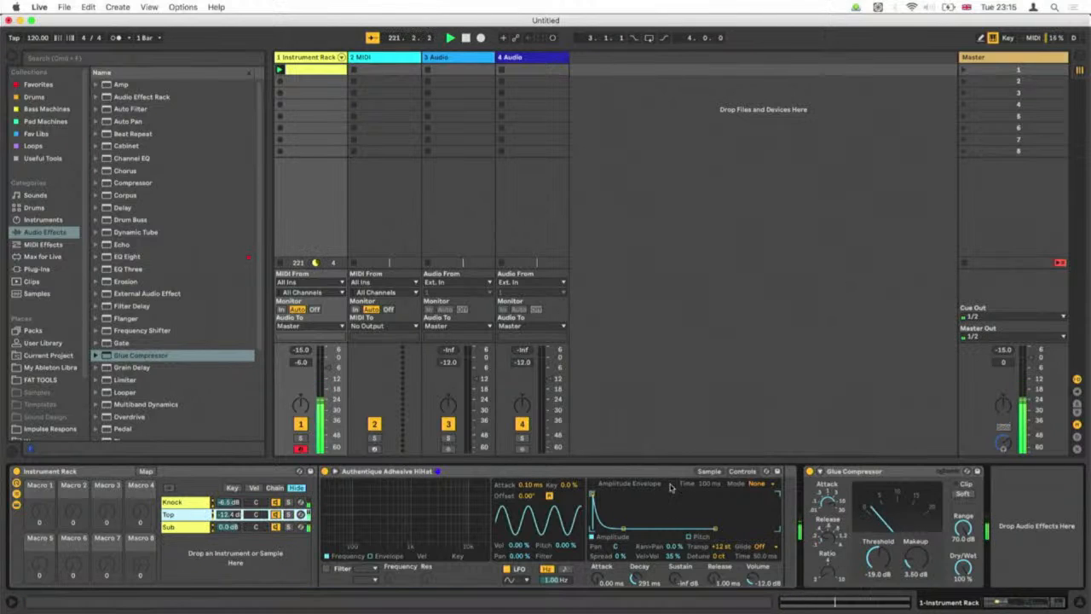
Move the sample start of the Top chain's hi-hat closer to its main transient while the chain is soloed.
{"action": "left_click", "coordinate": [709, 470]}
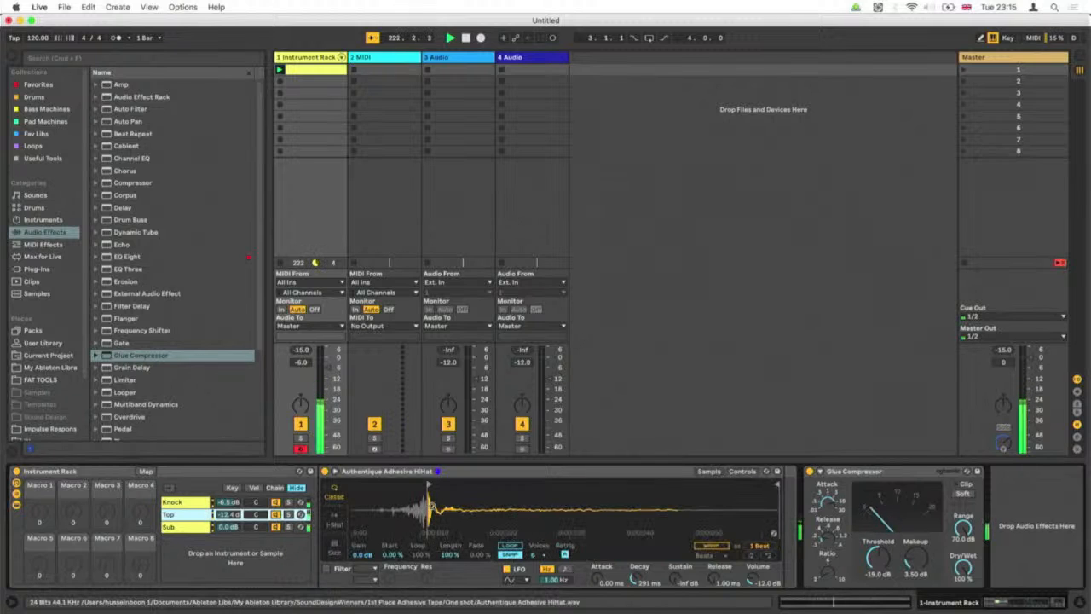
{"action": "left_click_drag", "start_coordinate": [431, 501], "coordinate": [431, 583]}
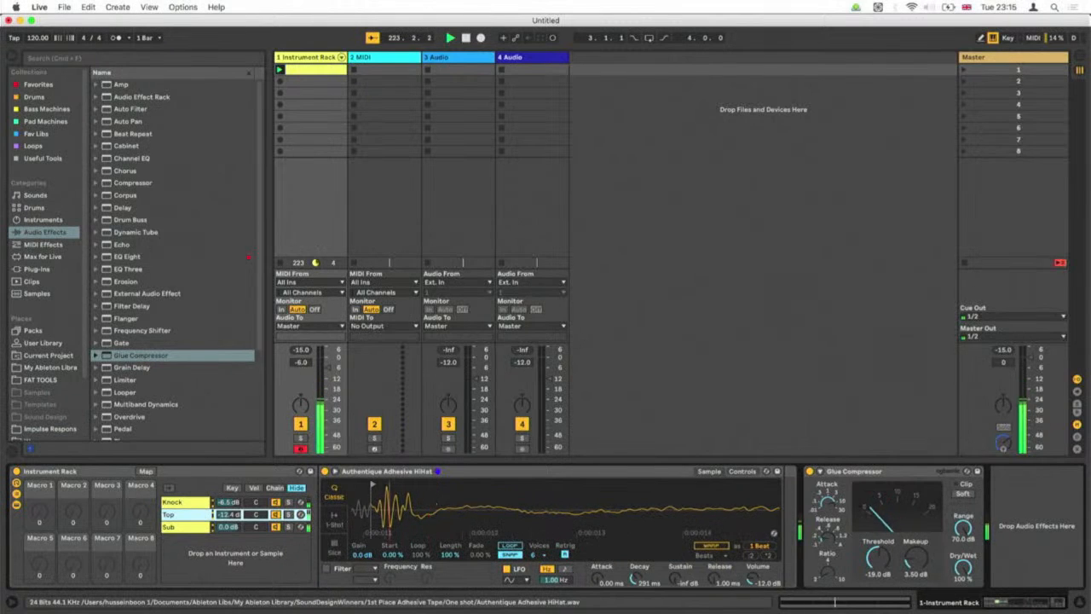
{"action": "mouse_move", "coordinate": [391, 506]}
{"action": "left_mouse_down"}
{"action": "mouse_move", "coordinate": [400, 528]}
{"action": "mouse_move", "coordinate": [468, 532]}
{"action": "mouse_move", "coordinate": [409, 506]}
{"action": "left_mouse_up"}
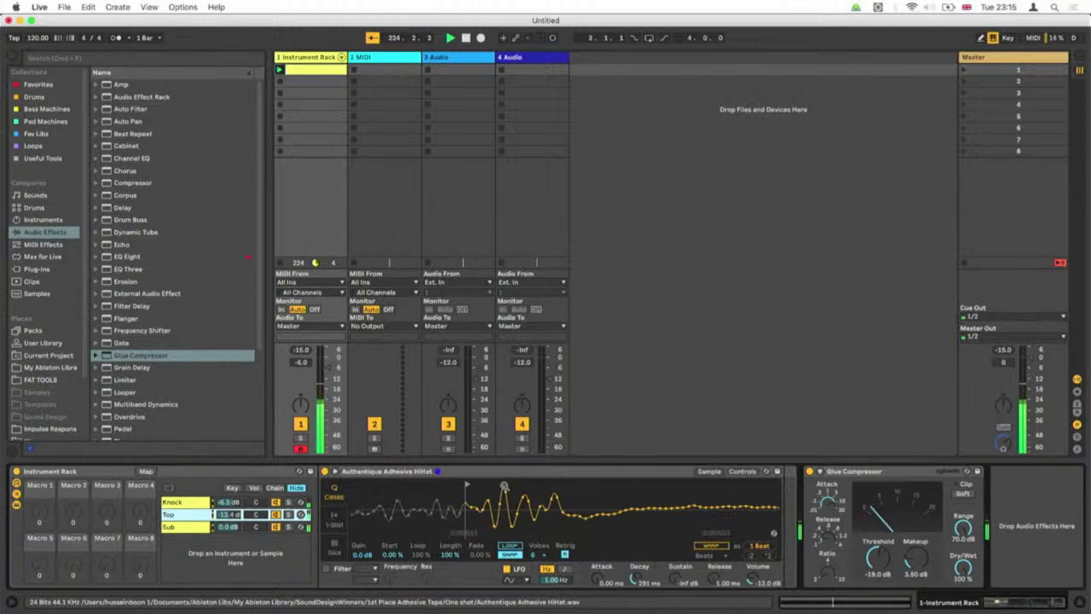
{"action": "left_click", "coordinate": [466, 483]}
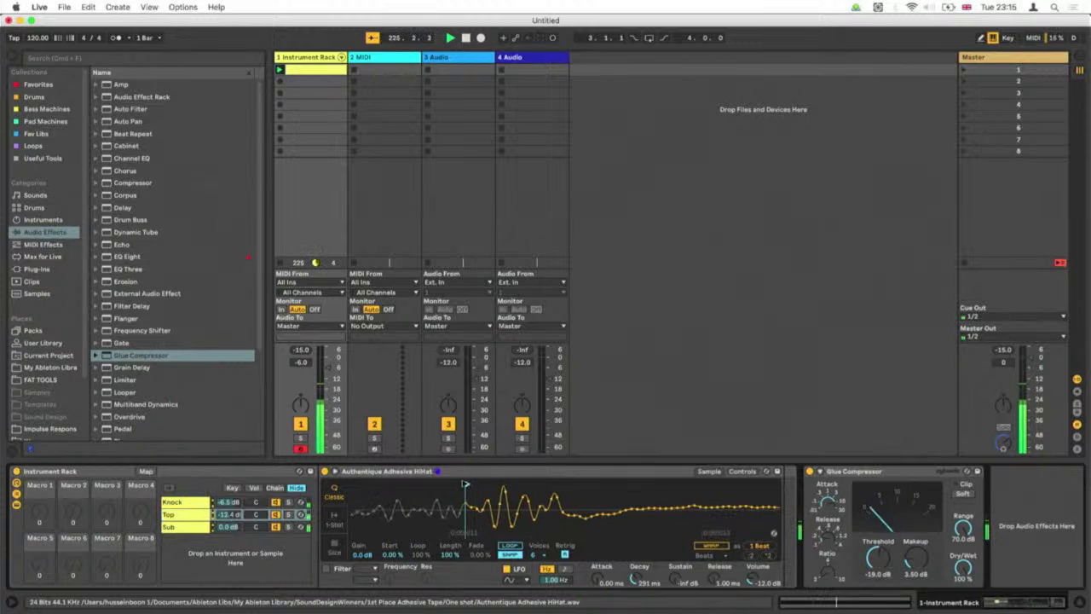
{"action": "left_click", "coordinate": [289, 515]}
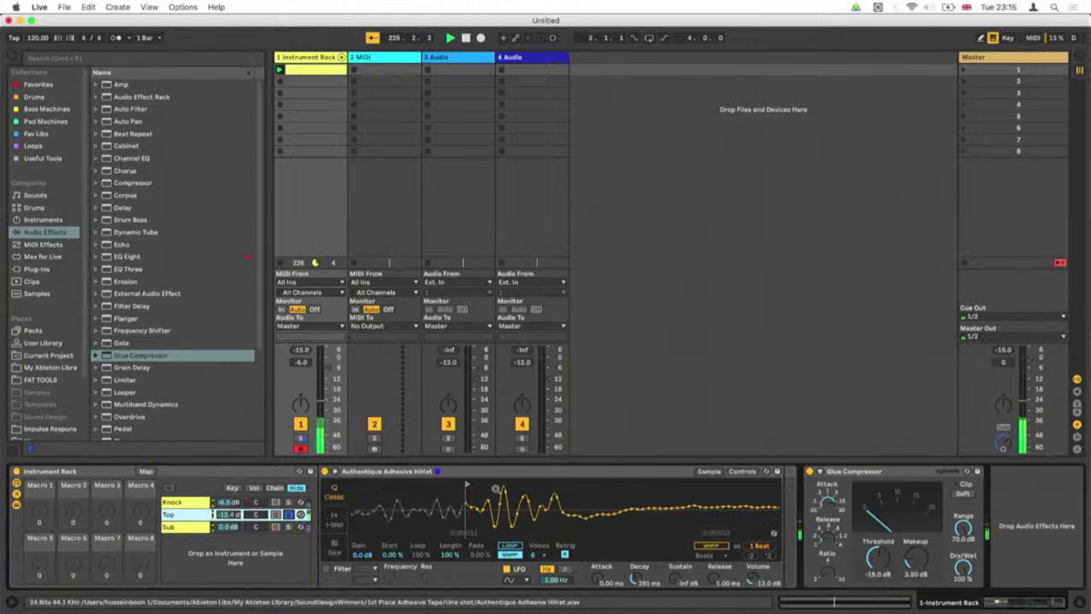
{"action": "mouse_move", "coordinate": [467, 483]}
{"action": "left_mouse_down"}
{"action": "mouse_move", "coordinate": [452, 484]}
{"action": "mouse_move", "coordinate": [474, 485]}
{"action": "left_mouse_up"}
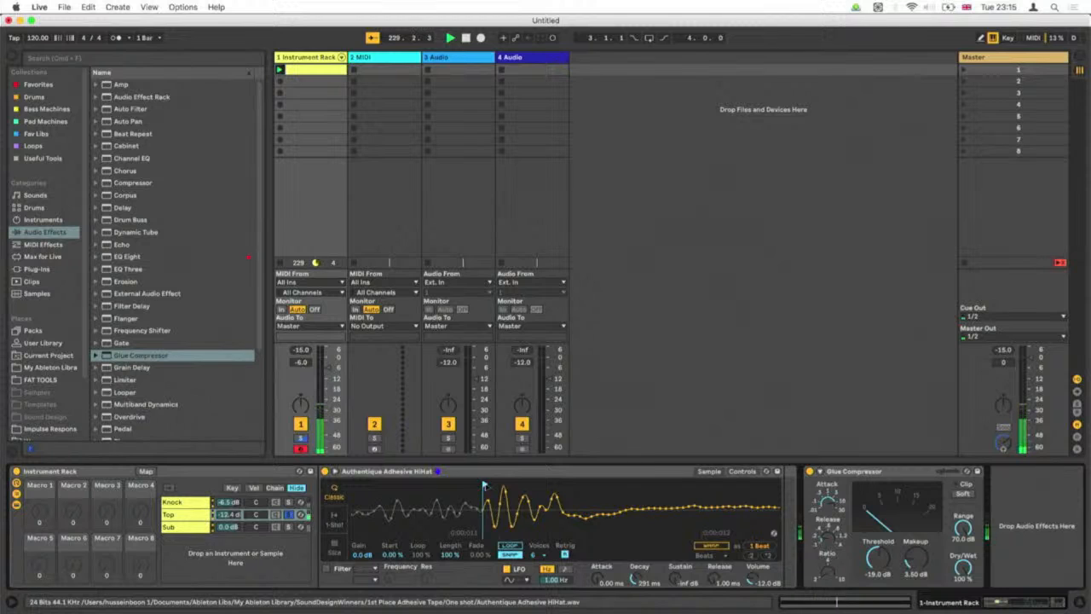
{"action": "left_click_drag", "start_coordinate": [490, 487], "coordinate": [503, 486]}
Fine-tune the hi-hat's sample start just before its first large peak, set the decay to 60.6 ms and unsolo the Top chain.
{"action": "left_click", "coordinate": [516, 555]}
{"action": "left_click_drag", "start_coordinate": [490, 498], "coordinate": [490, 532]}
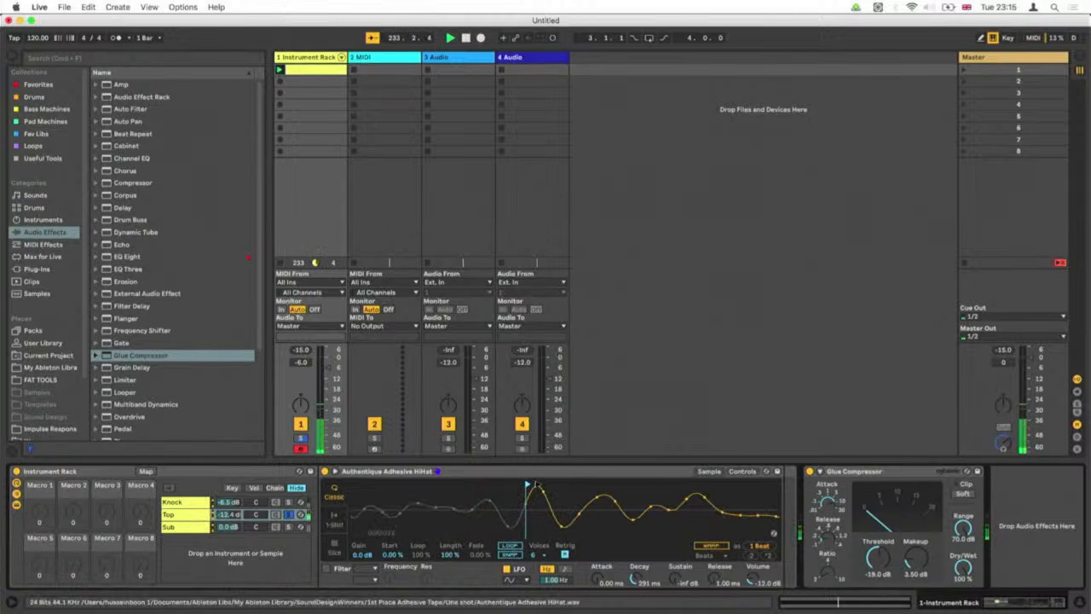
{"action": "mouse_move", "coordinate": [535, 484]}
{"action": "left_mouse_down"}
{"action": "mouse_move", "coordinate": [545, 483]}
{"action": "mouse_move", "coordinate": [370, 487]}
{"action": "mouse_move", "coordinate": [526, 485]}
{"action": "left_mouse_up"}
{"action": "mouse_move", "coordinate": [535, 486]}
{"action": "left_mouse_down"}
{"action": "mouse_move", "coordinate": [661, 478]}
{"action": "mouse_move", "coordinate": [421, 502]}
{"action": "mouse_move", "coordinate": [529, 484]}
{"action": "left_mouse_up"}
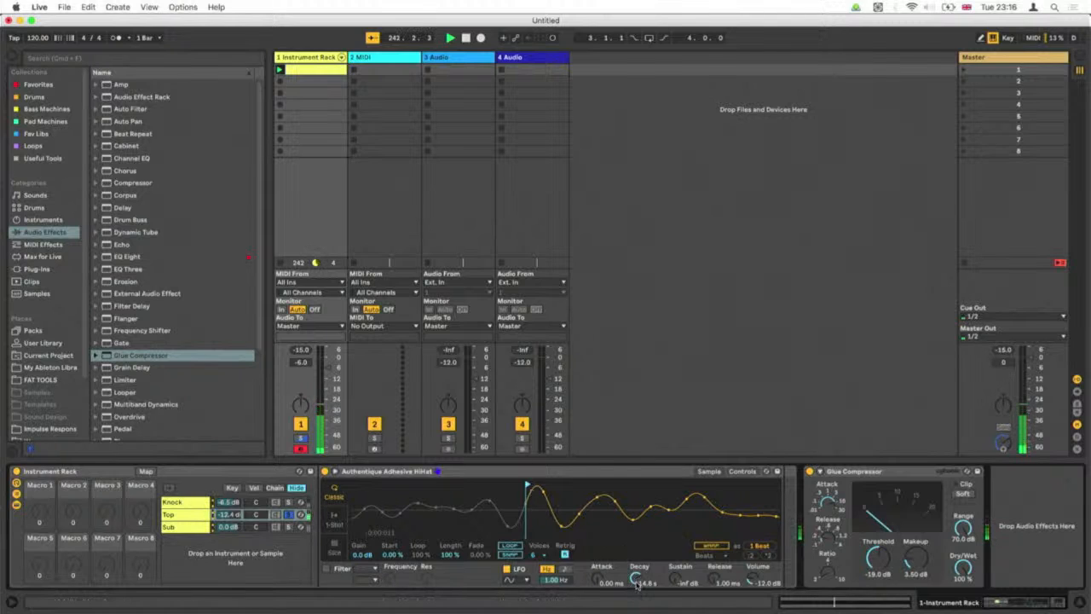
{"action": "left_click_drag", "start_coordinate": [636, 584], "coordinate": [636, 601]}
{"action": "left_click", "coordinate": [289, 514]}
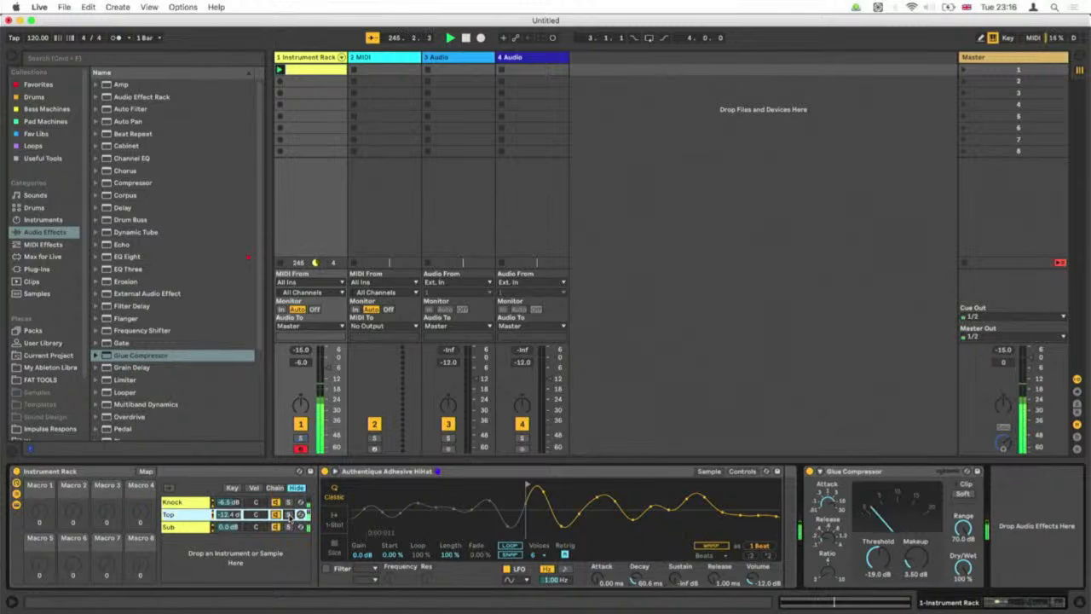
Solo the Knock chain and add a Drum Buss after its EQ Eight.
{"action": "left_click", "coordinate": [176, 503]}
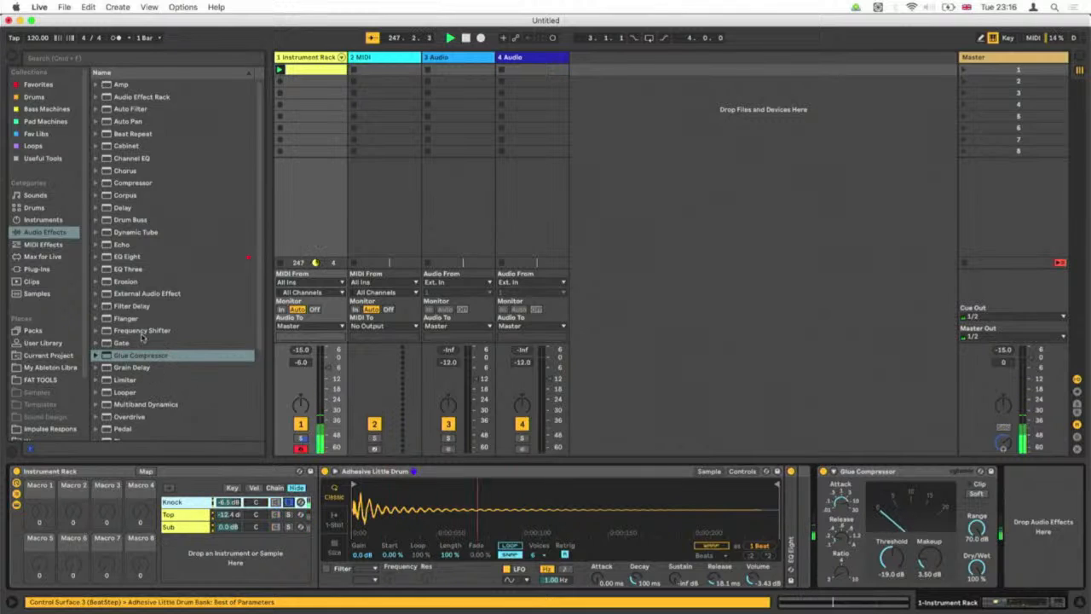
{"action": "left_click", "coordinate": [119, 221]}
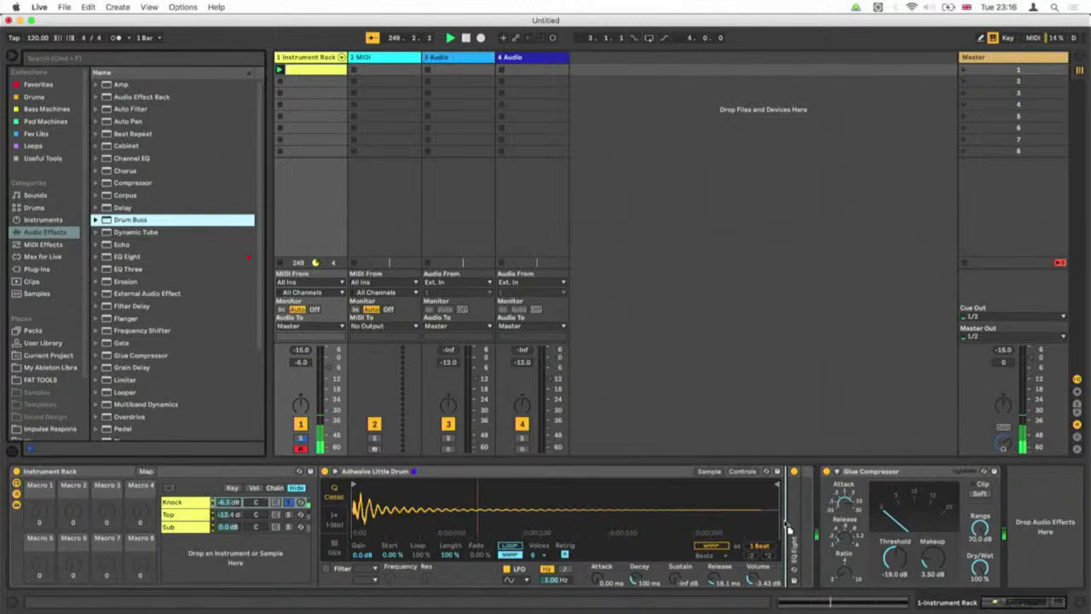
{"action": "left_click_drag", "start_coordinate": [788, 525], "coordinate": [797, 522]}
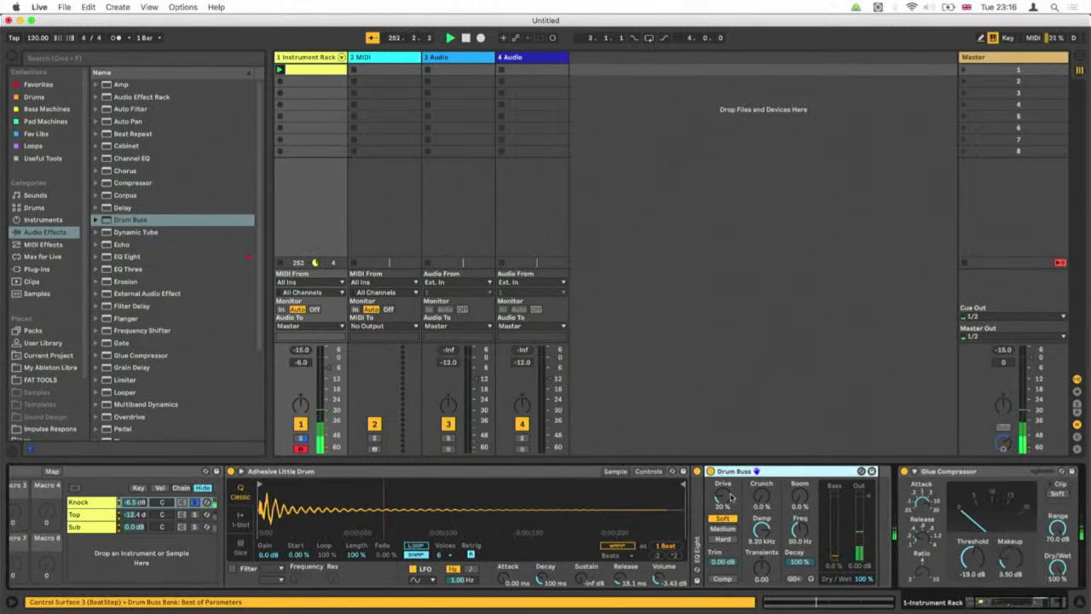
Set the Drum Buss to 0.0% Drive, 20.0 kHz Damp, 0.40 Transients and 31% Crunch, and compare it bypassed and enabled.
{"action": "left_click_drag", "start_coordinate": [726, 498], "coordinate": [761, 501]}
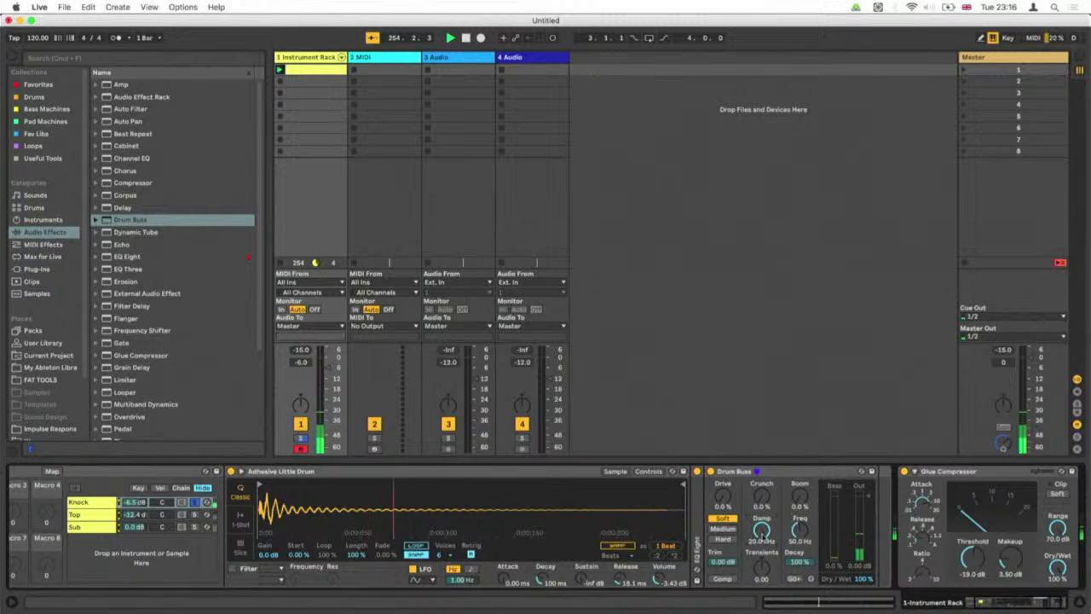
{"action": "mouse_move", "coordinate": [761, 560]}
{"action": "left_mouse_down"}
{"action": "mouse_move", "coordinate": [761, 546]}
{"action": "mouse_move", "coordinate": [767, 577]}
{"action": "mouse_move", "coordinate": [763, 567]}
{"action": "left_mouse_up"}
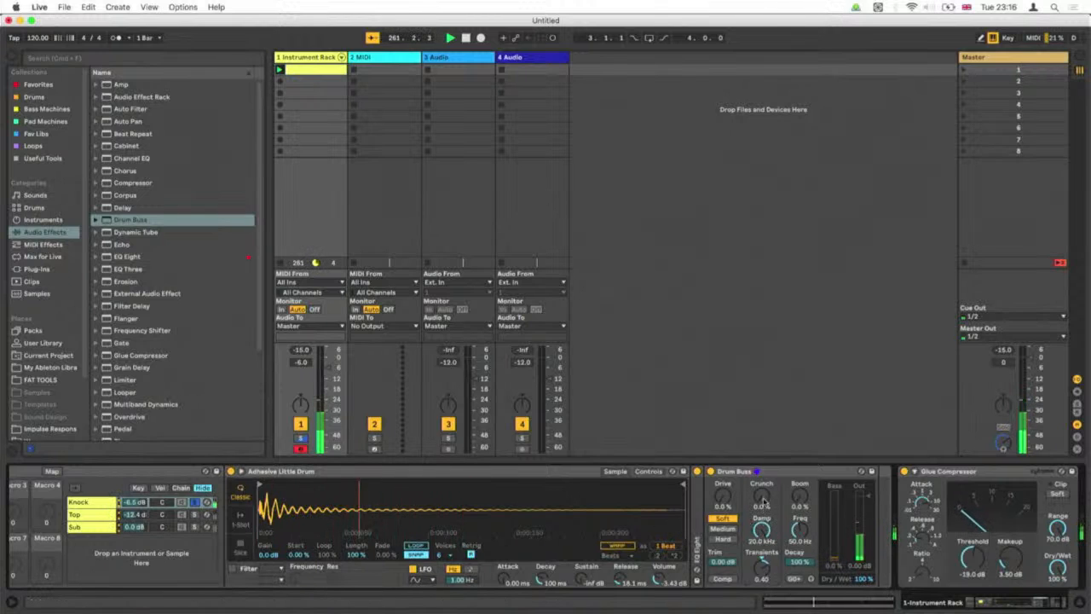
{"action": "left_click_drag", "start_coordinate": [764, 501], "coordinate": [764, 443]}
{"action": "left_click_drag", "start_coordinate": [762, 496], "coordinate": [761, 503]}
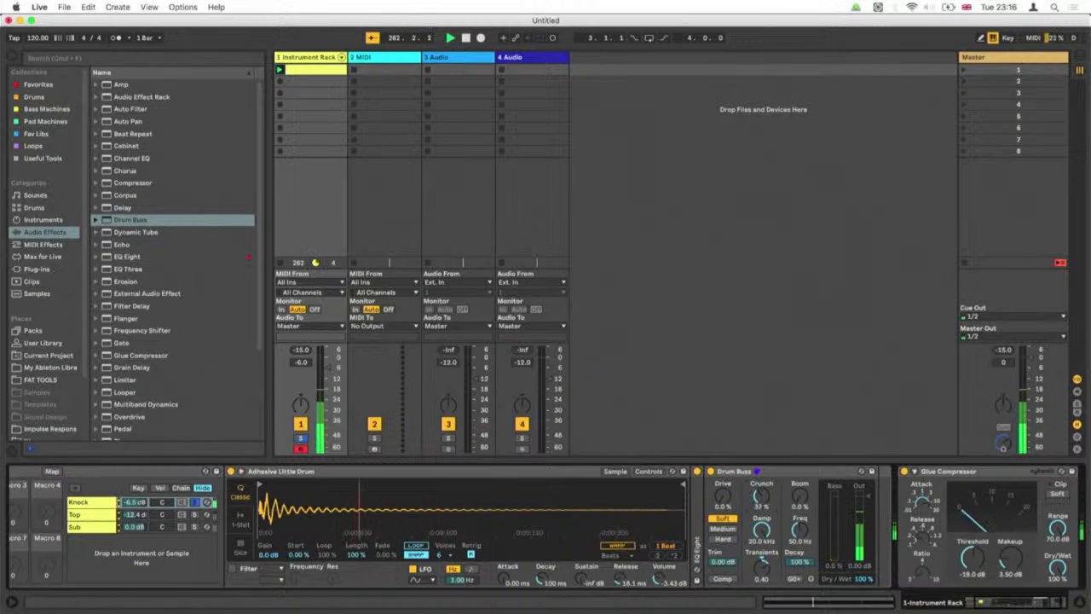
{"action": "left_click", "coordinate": [710, 472]}
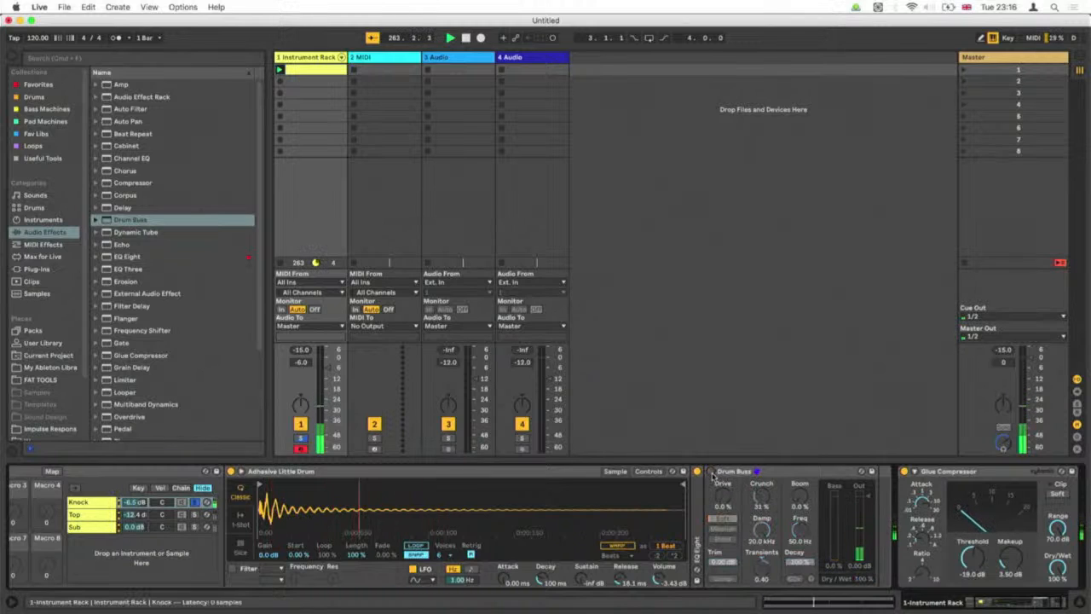
{"action": "left_click", "coordinate": [711, 471]}
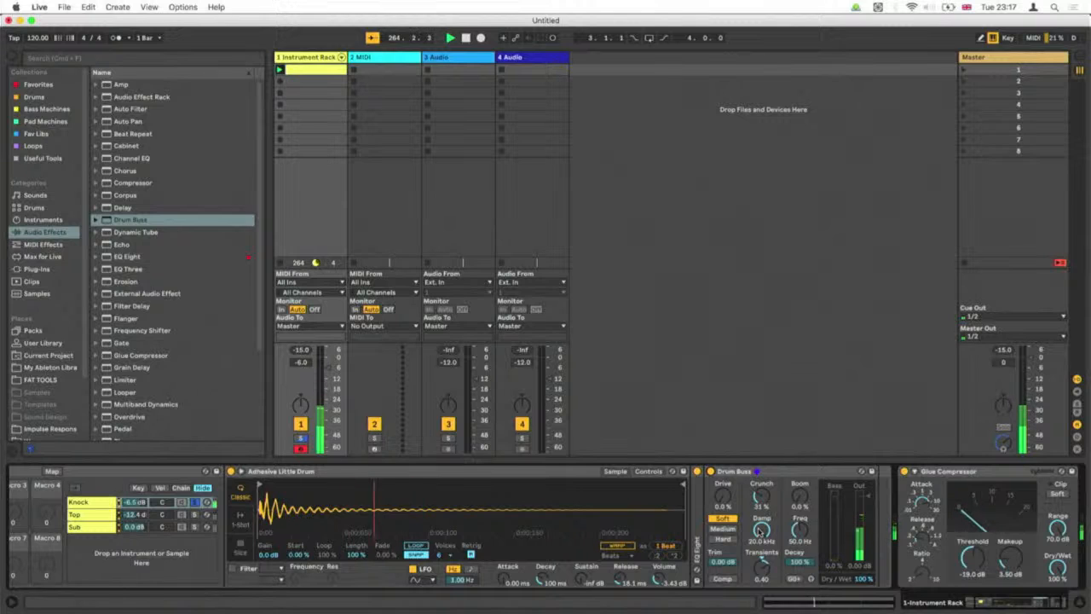
Sweep the Drum Buss Damp down and back to 20.0 kHz, and raise Transients to 0.81.
{"action": "left_click_drag", "start_coordinate": [761, 530], "coordinate": [761, 563]}
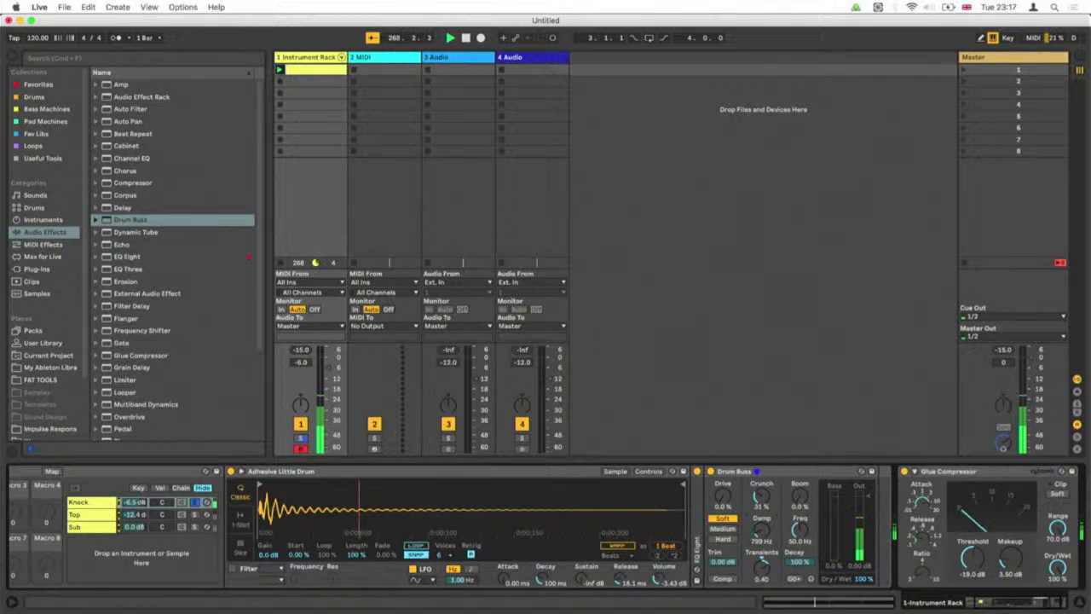
{"action": "left_click_drag", "start_coordinate": [761, 529], "coordinate": [762, 507]}
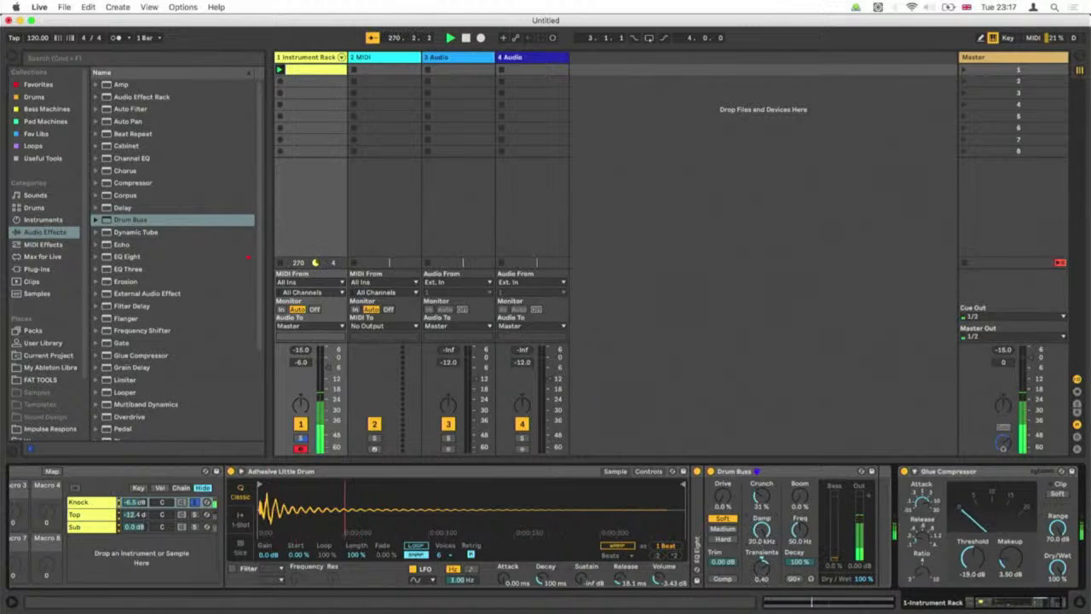
{"action": "mouse_move", "coordinate": [761, 559]}
{"action": "left_mouse_down"}
{"action": "mouse_move", "coordinate": [761, 588]}
{"action": "mouse_move", "coordinate": [761, 533]}
{"action": "mouse_move", "coordinate": [761, 562]}
{"action": "left_mouse_up"}
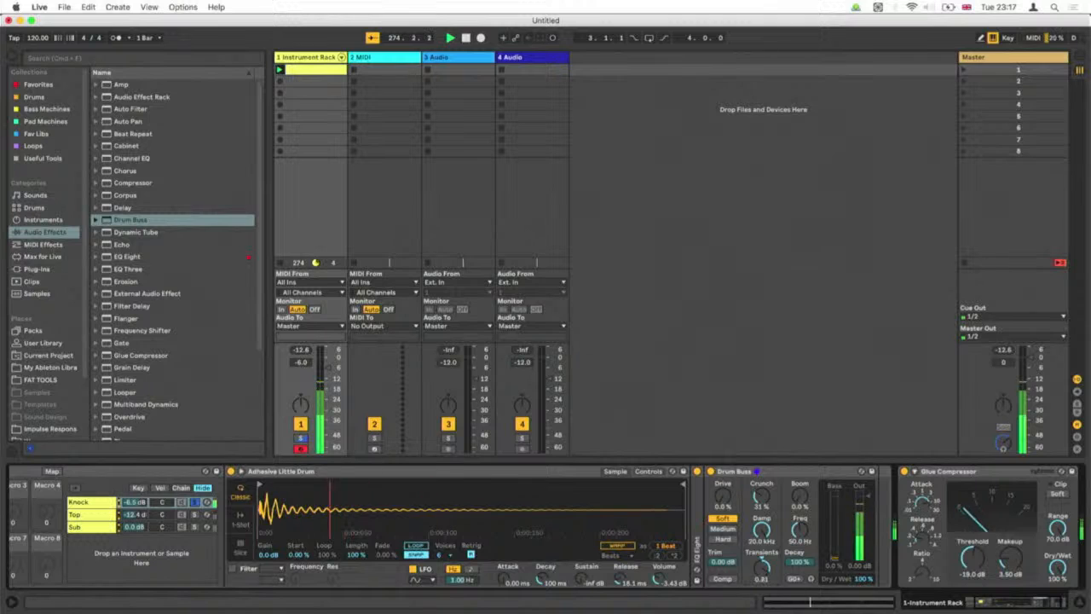
Set the Drum Buss Crunch to 30% and unsolo the Knock chain.
{"action": "left_click_drag", "start_coordinate": [748, 506], "coordinate": [761, 498]}
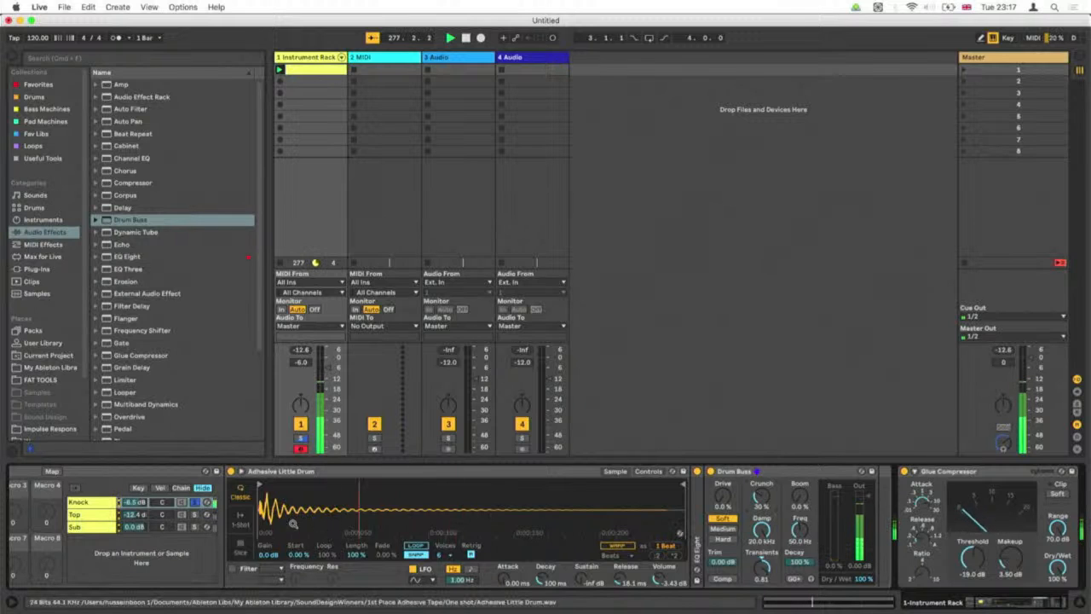
{"action": "left_click", "coordinate": [194, 503]}
{"action": "left_click", "coordinate": [194, 503]}
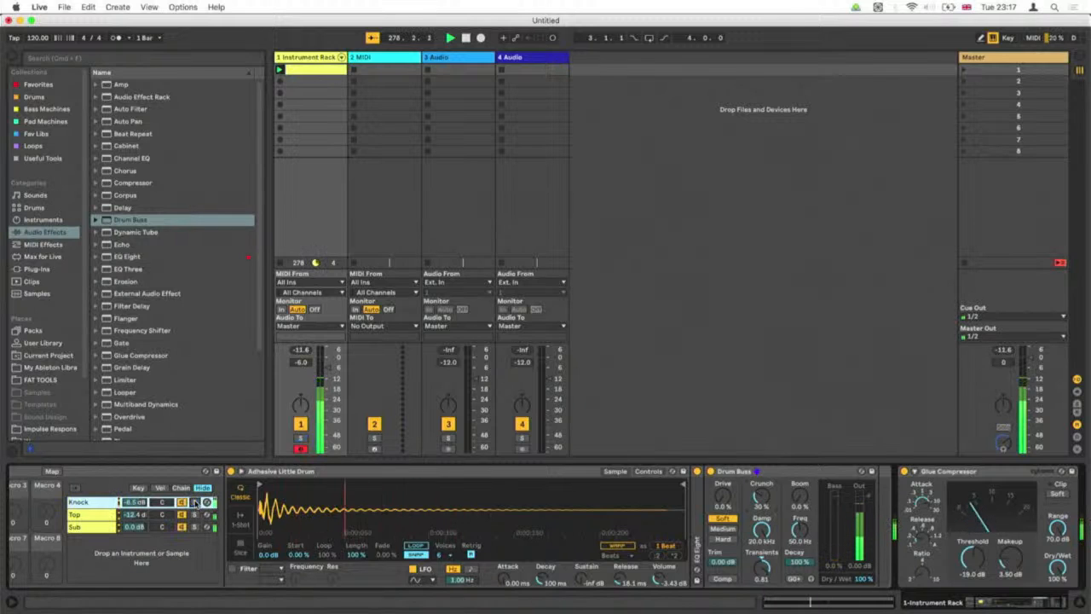
Lower the Drum Buss Transients to 0.46, compare the effect bypassed and enabled, and reduce Transients further to 0.32.
{"action": "left_click", "coordinate": [761, 570]}
{"action": "left_click_drag", "start_coordinate": [762, 566], "coordinate": [761, 571]}
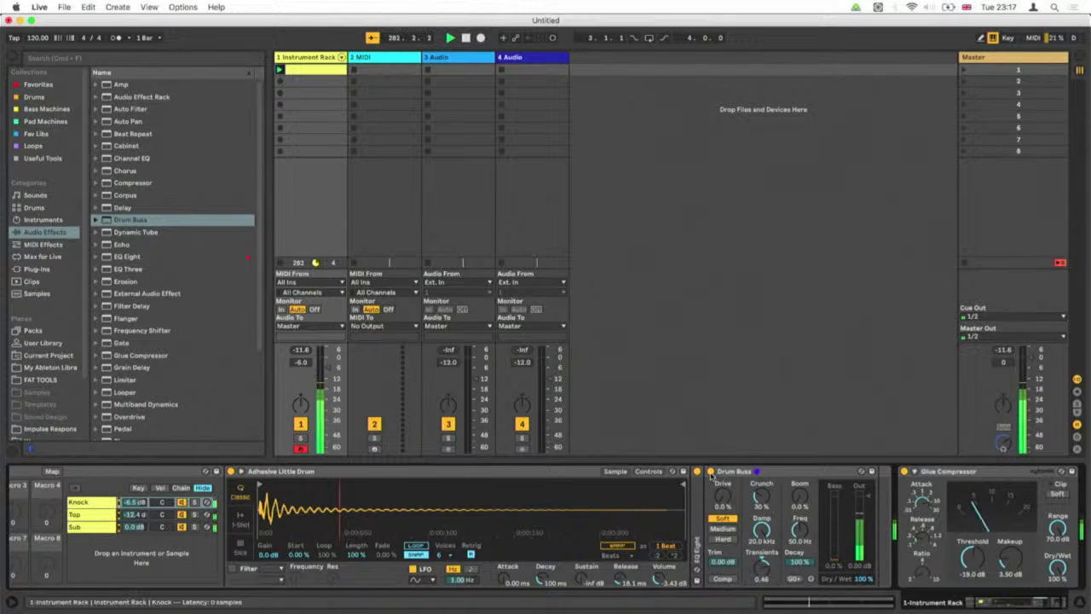
{"action": "left_click", "coordinate": [710, 473]}
{"action": "left_click", "coordinate": [710, 472]}
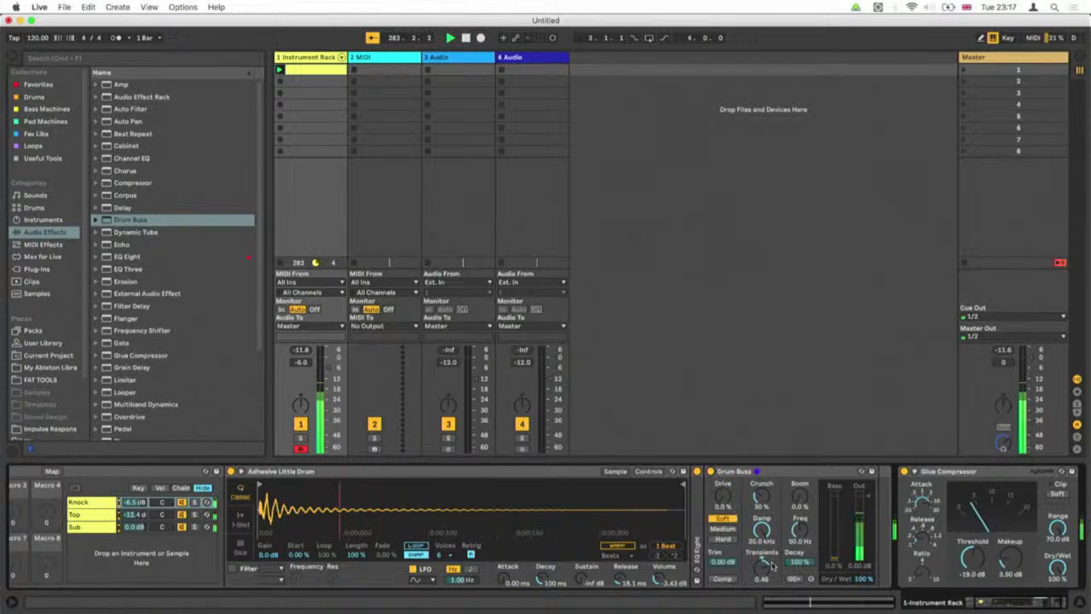
{"action": "left_click_drag", "start_coordinate": [763, 567], "coordinate": [762, 577]}
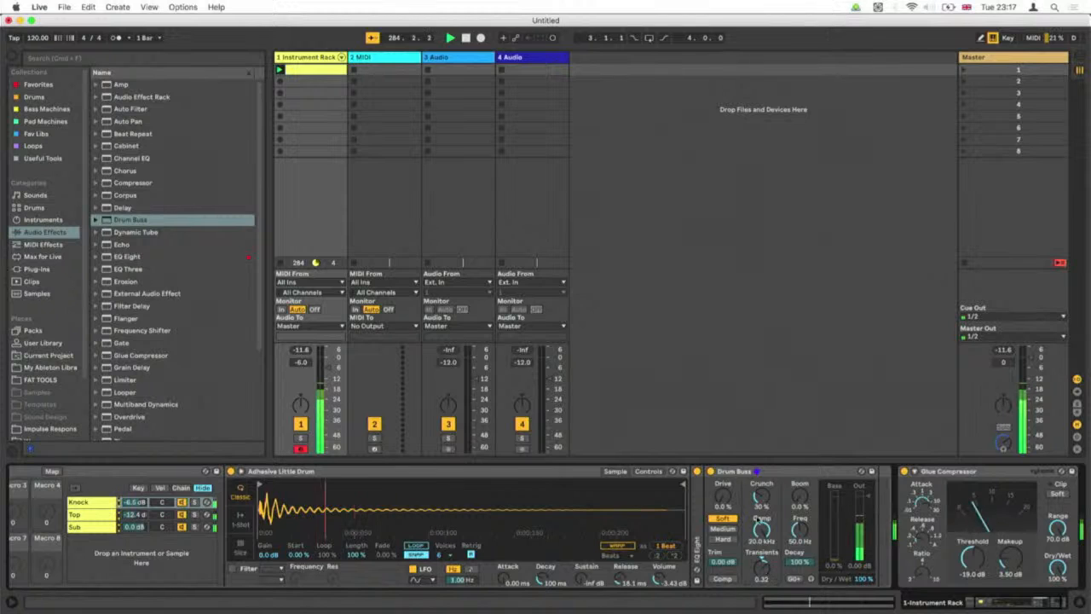
Set the Drum Buss Crunch to 0.0%, compare the effect bypassed and enabled, and raise Transients to 0.81.
{"action": "left_click_drag", "start_coordinate": [757, 499], "coordinate": [757, 530]}
{"action": "left_click", "coordinate": [711, 473]}
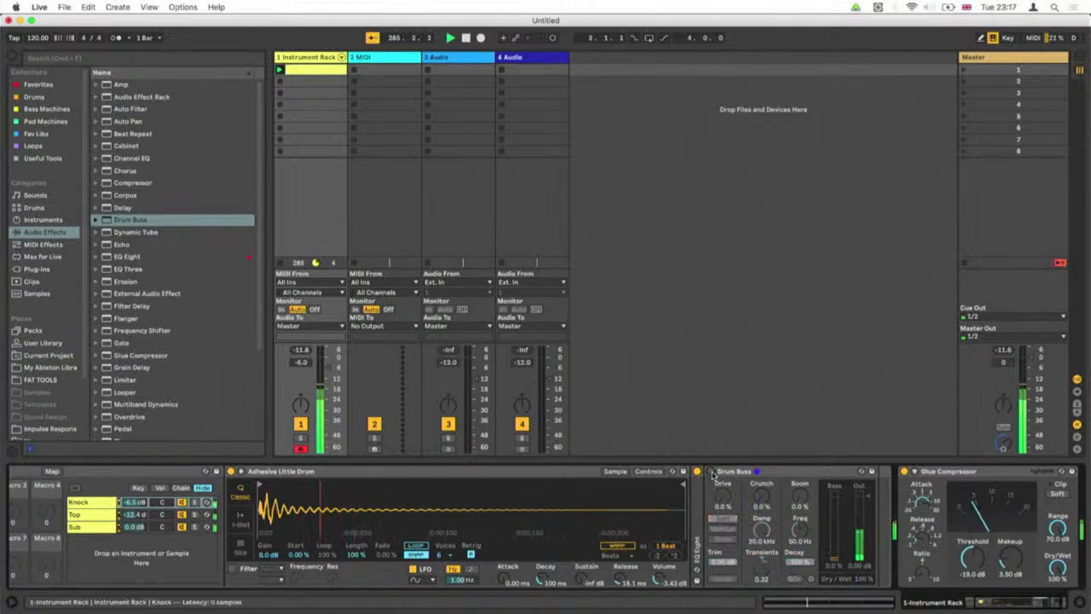
{"action": "left_click", "coordinate": [712, 473]}
{"action": "left_click_drag", "start_coordinate": [761, 565], "coordinate": [761, 550]}
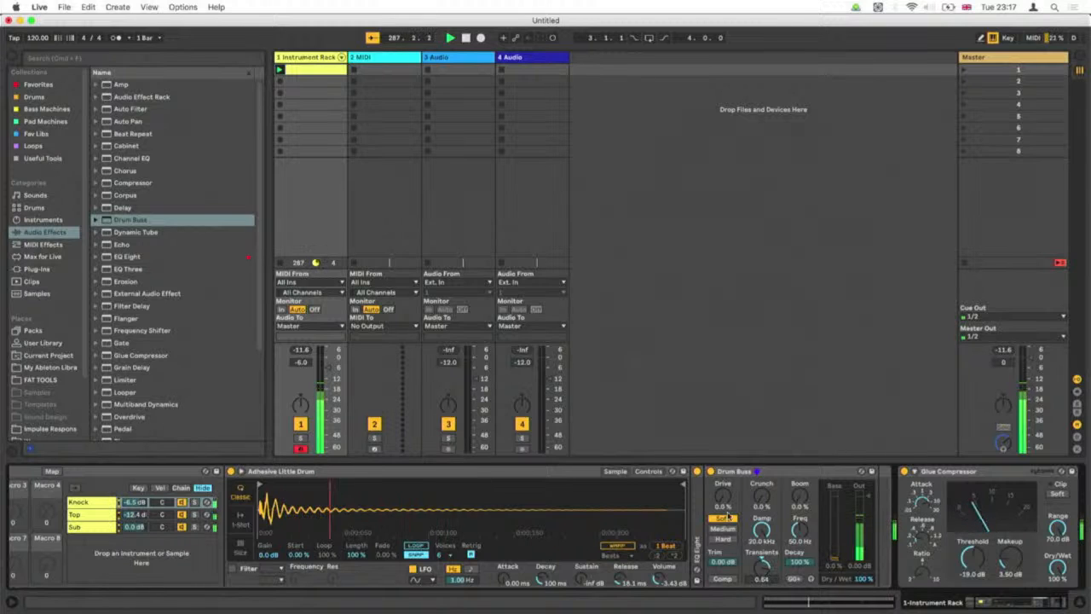
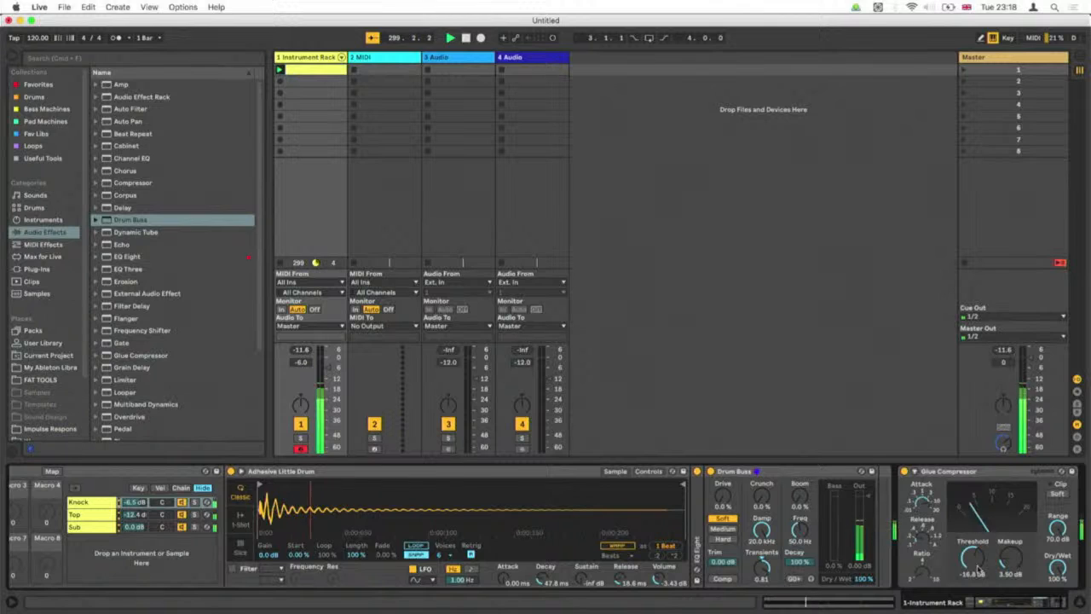
Audition the Knock chain muted and active, compare its Drum Buss bypassed and enabled, and leave the Drum Buss switched off.
{"action": "left_click", "coordinate": [181, 502]}
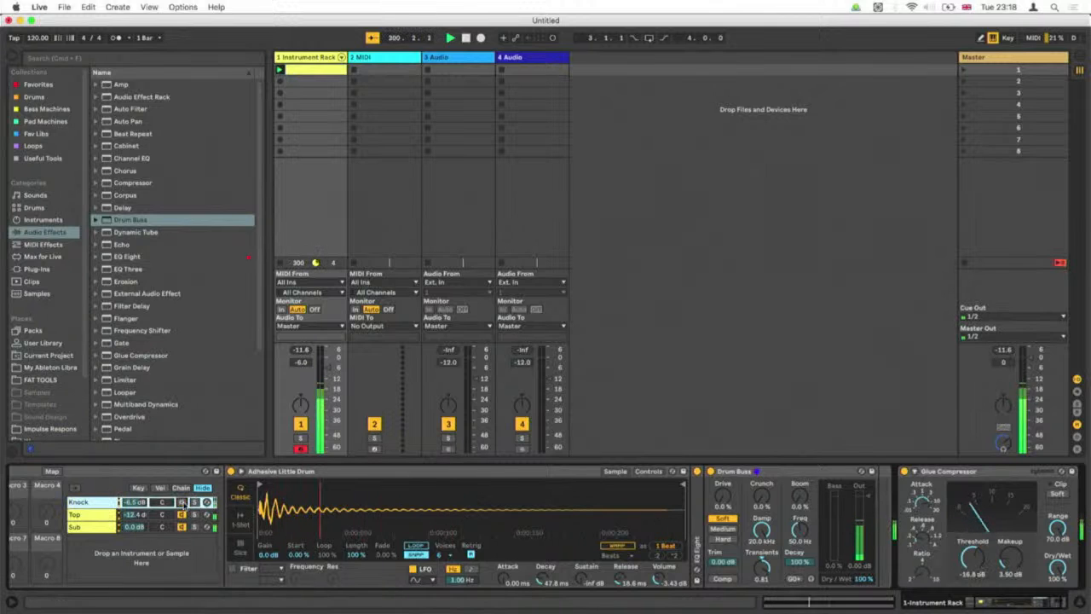
{"action": "left_click", "coordinate": [181, 502]}
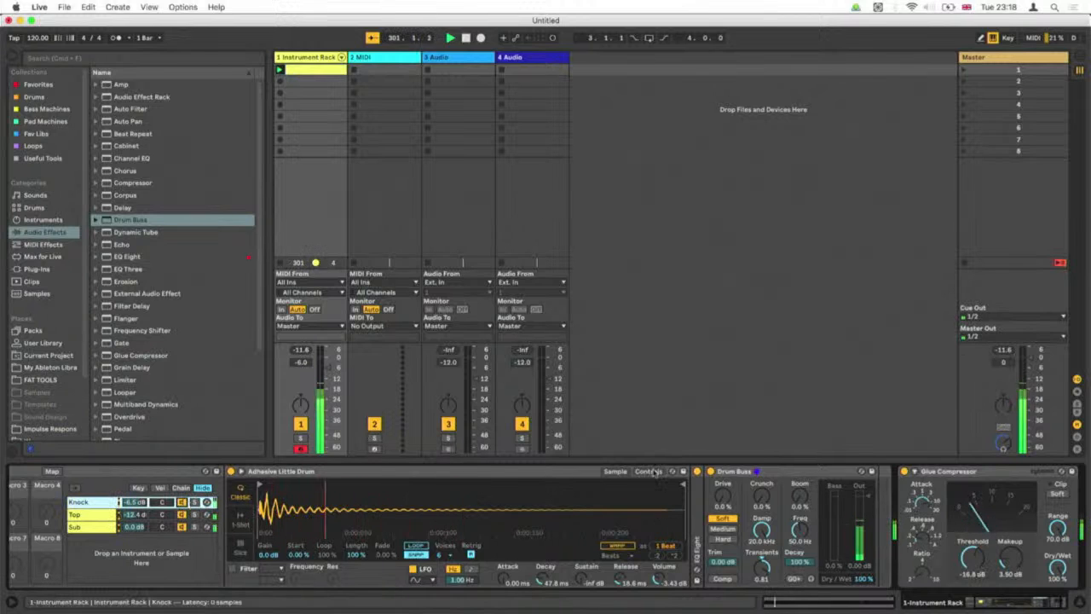
{"action": "left_click", "coordinate": [711, 471]}
{"action": "left_click", "coordinate": [711, 471]}
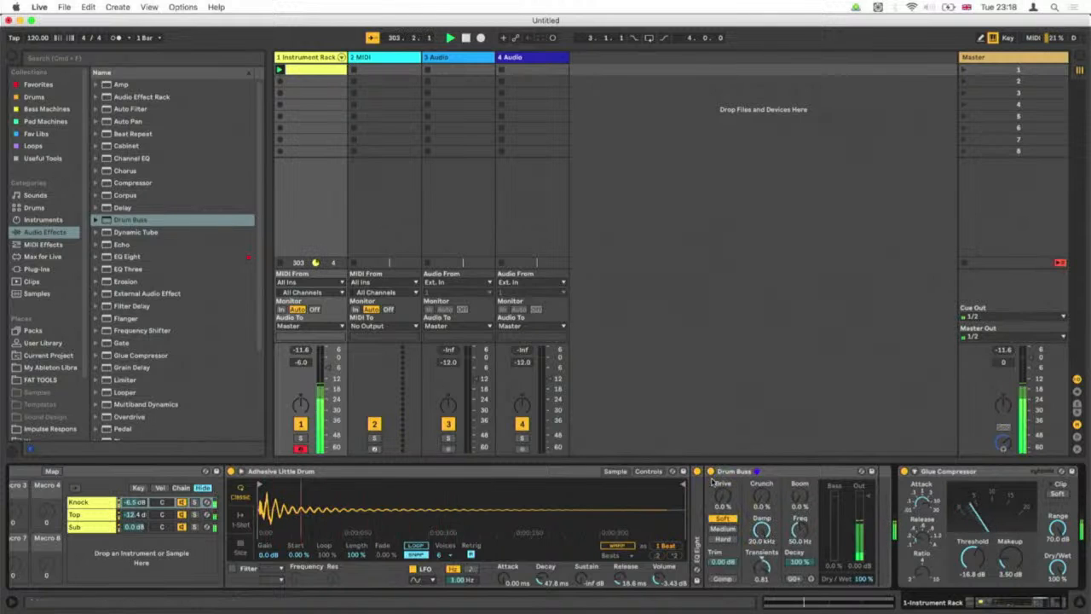
{"action": "left_click", "coordinate": [711, 472]}
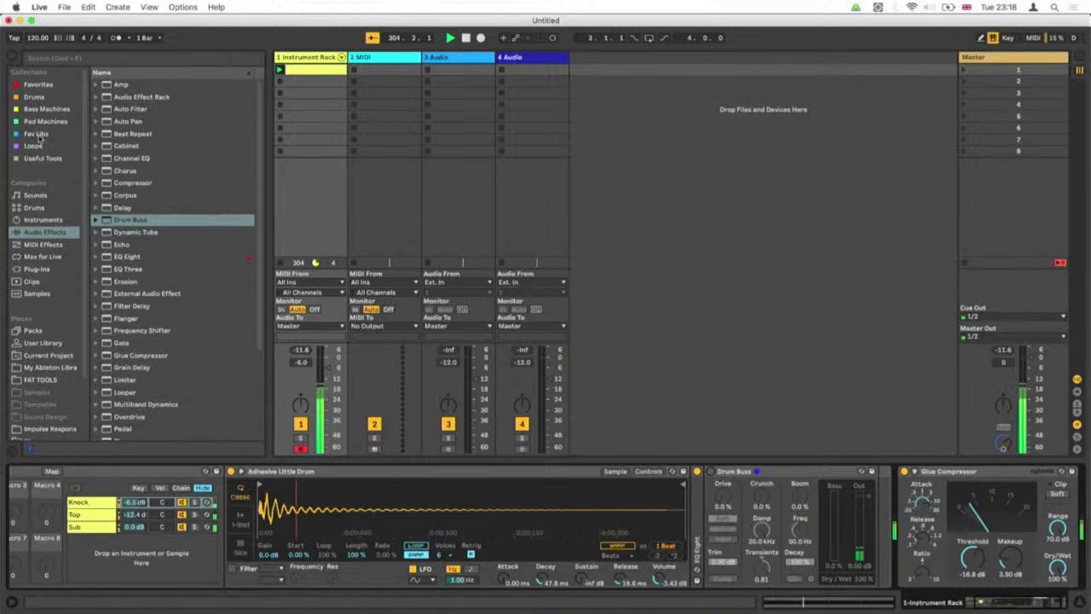
Add the Transient Master plug-in from the Favorites collection after the Drum Buss in the Knock chain.
{"action": "left_click", "coordinate": [37, 85]}
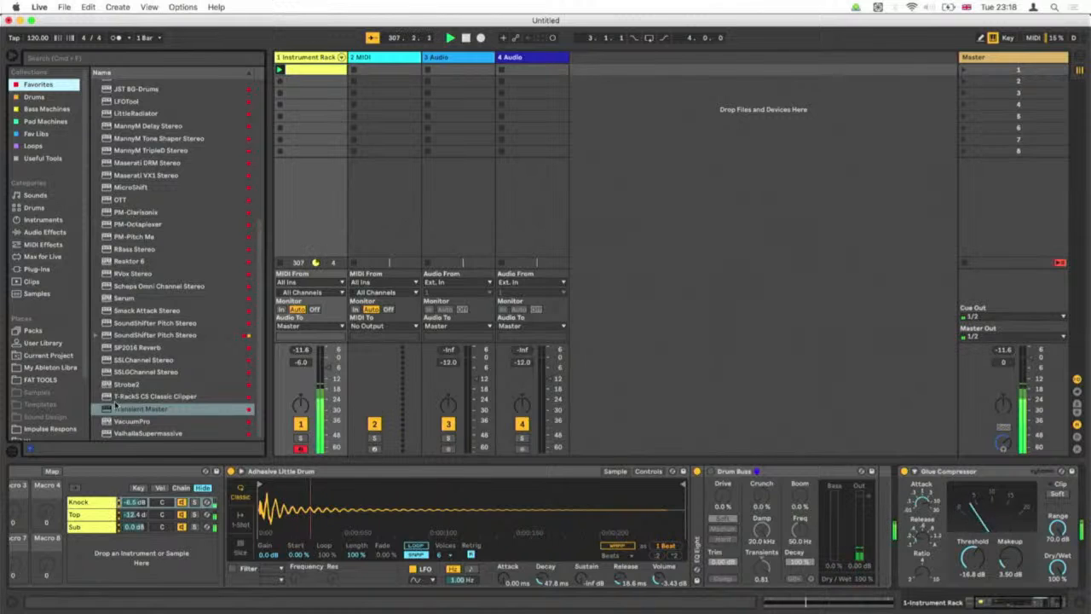
{"action": "mouse_move", "coordinate": [108, 412]}
{"action": "left_mouse_down"}
{"action": "mouse_move", "coordinate": [459, 493]}
{"action": "mouse_move", "coordinate": [813, 520]}
{"action": "mouse_move", "coordinate": [877, 514]}
{"action": "left_mouse_up"}
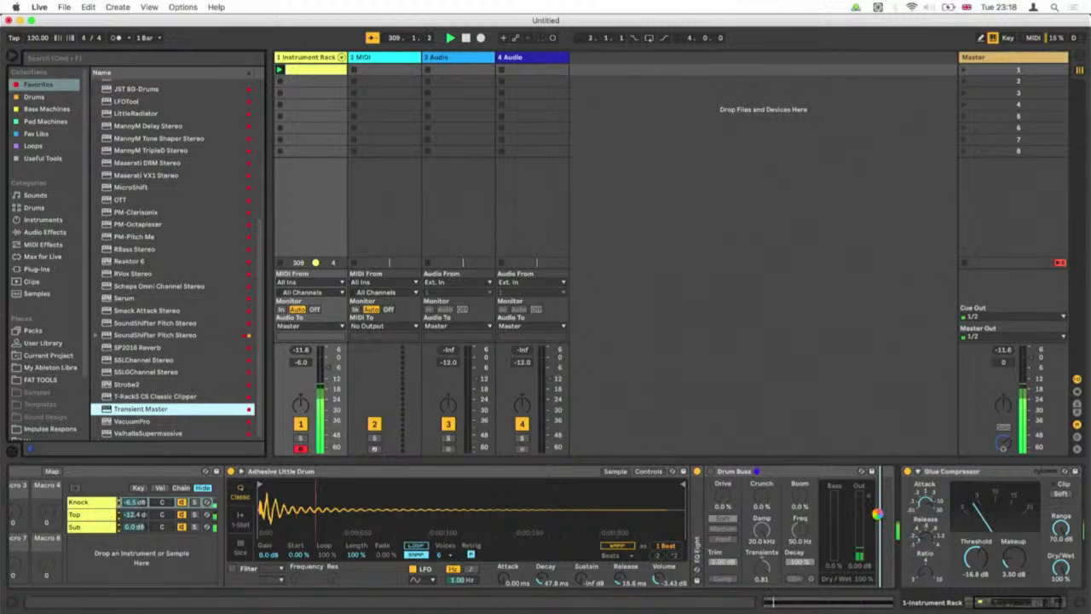
{"action": "left_click_drag", "start_coordinate": [877, 514], "coordinate": [877, 514]}
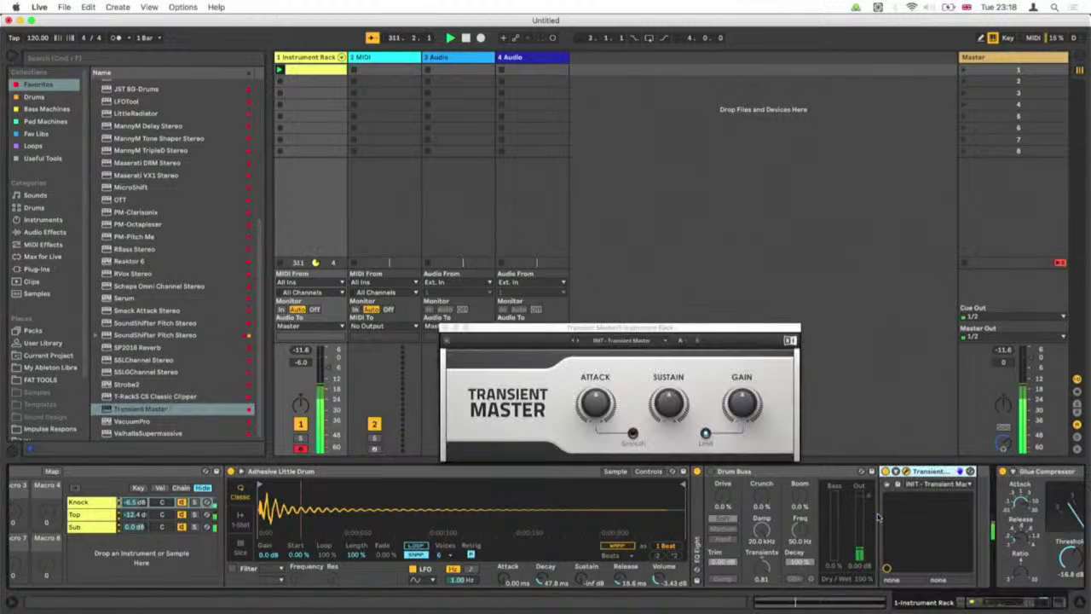
Raise Transient Master's Attack to 67.0%, lower its Sustain, compare it bypassed and enabled, and close its window.
{"action": "mouse_move", "coordinate": [598, 406]}
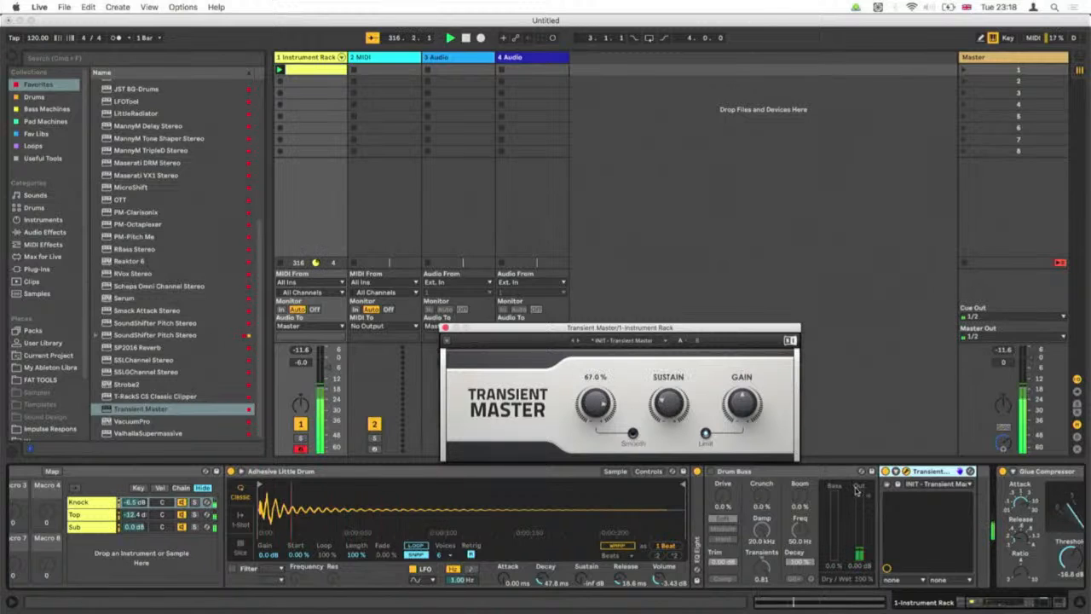
{"action": "left_click", "coordinate": [885, 472]}
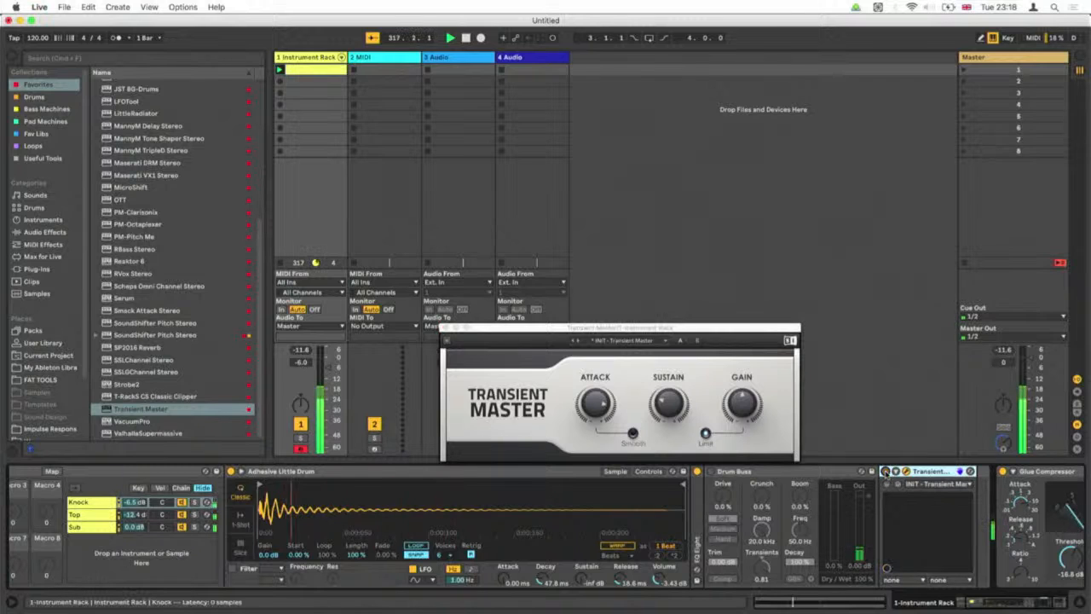
{"action": "left_click", "coordinate": [886, 473]}
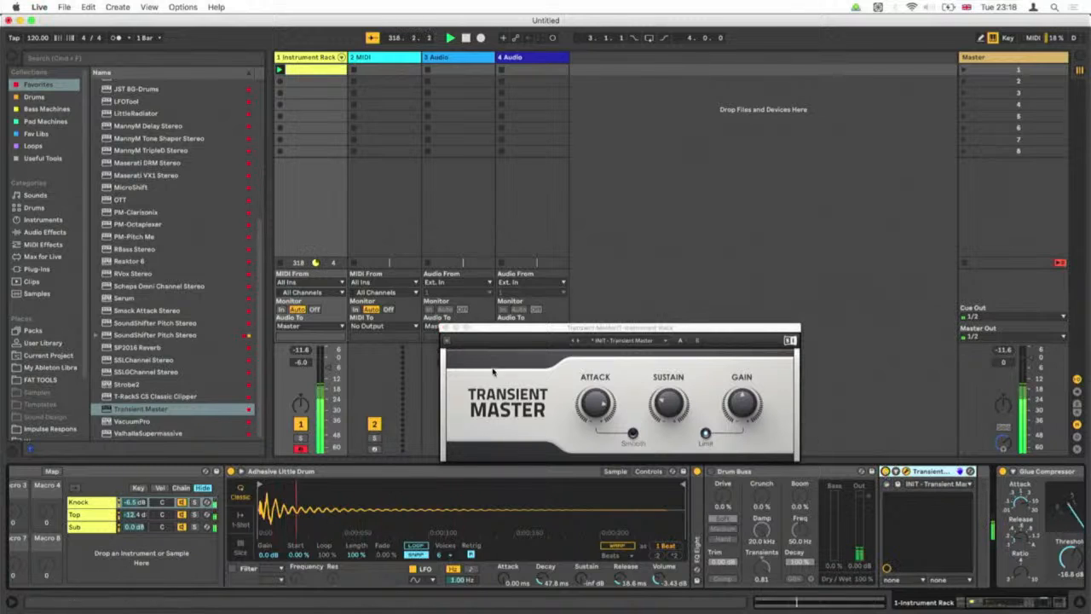
{"action": "left_click", "coordinate": [446, 328]}
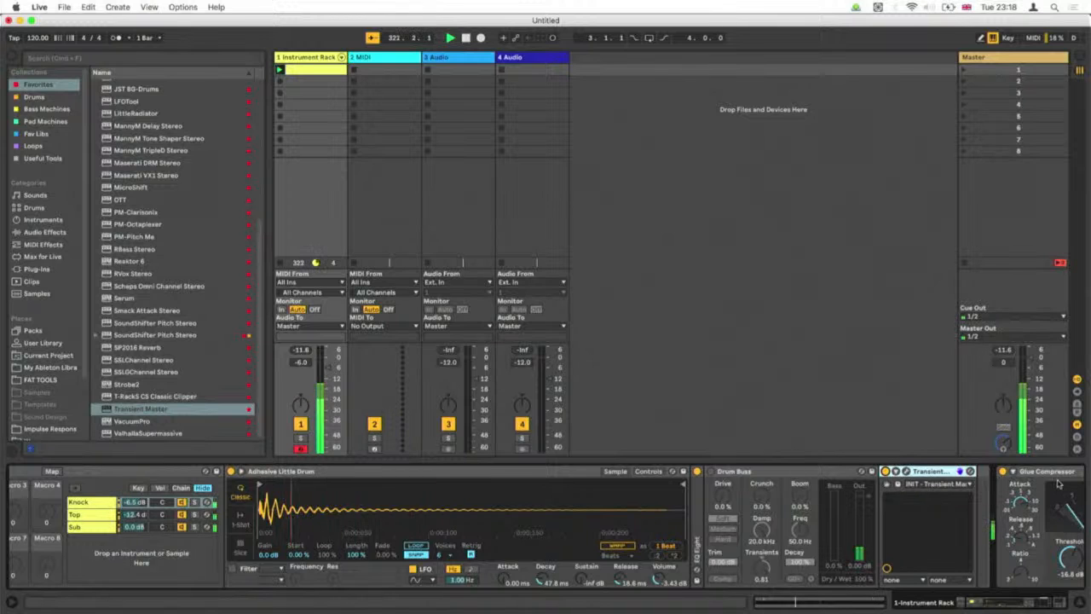
Move the Drum Buss after the Glue Compressor on the whole rack, enable it, reset Transients to 0.00 and set Damp to 9.00 kHz.
{"action": "scroll", "coordinate": [826, 527], "scroll_direction": "right", "scroll_amount": 4}
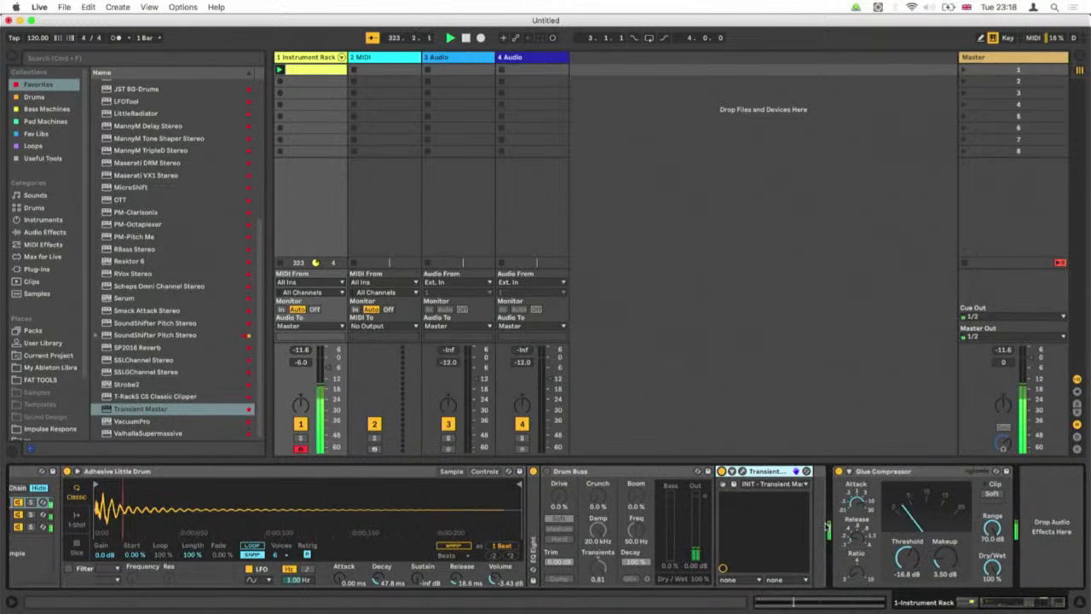
{"action": "left_click_drag", "start_coordinate": [581, 470], "coordinate": [1012, 503]}
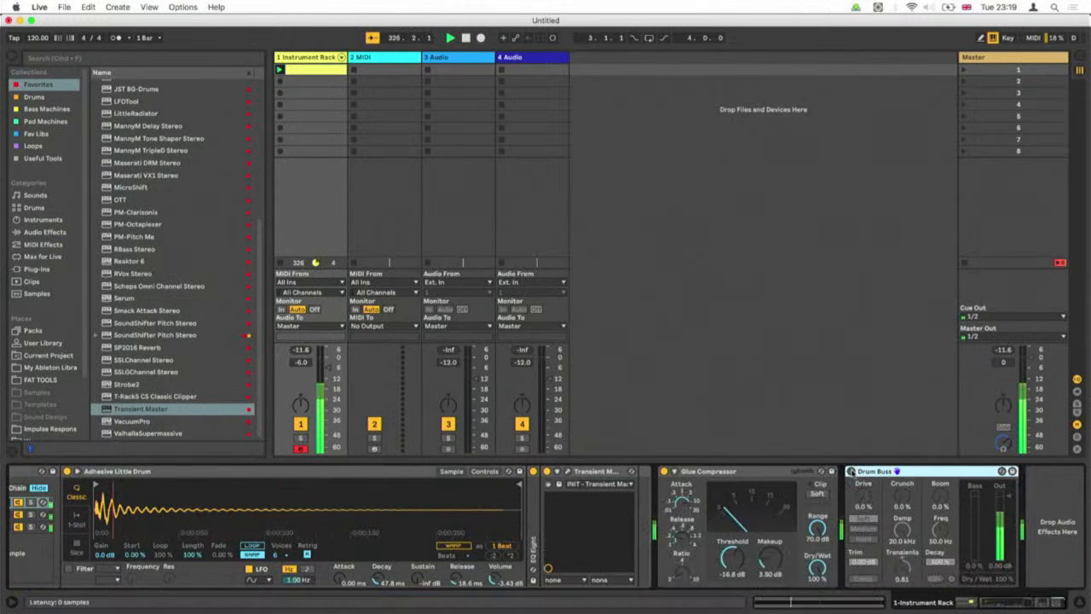
{"action": "double_click", "coordinate": [902, 568]}
{"action": "left_click_drag", "start_coordinate": [902, 530], "coordinate": [902, 578]}
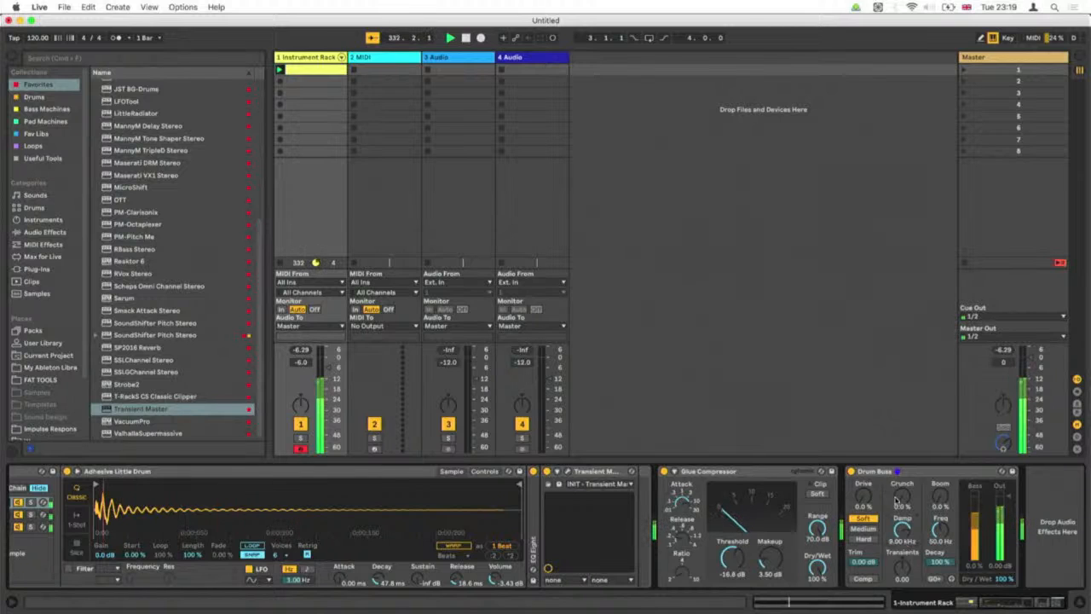
Set the Drum Buss to 35% Crunch, 16% Drive, 0.22 Transients and 20% Boom.
{"action": "left_click_drag", "start_coordinate": [901, 503], "coordinate": [864, 486]}
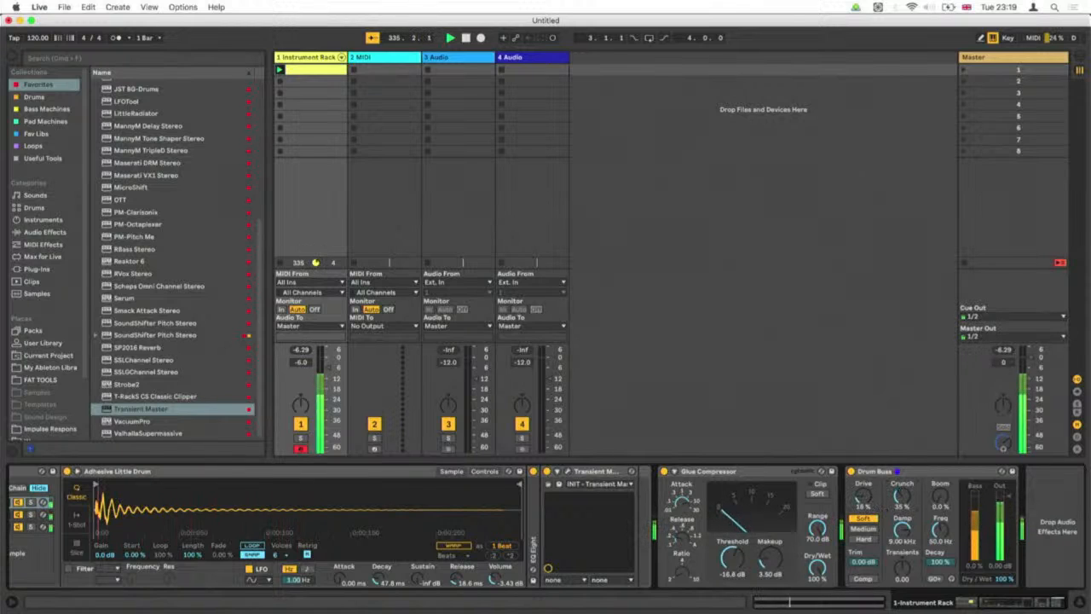
{"action": "mouse_move", "coordinate": [902, 568]}
{"action": "left_mouse_down"}
{"action": "mouse_move", "coordinate": [902, 607]}
{"action": "mouse_move", "coordinate": [902, 562]}
{"action": "left_mouse_up"}
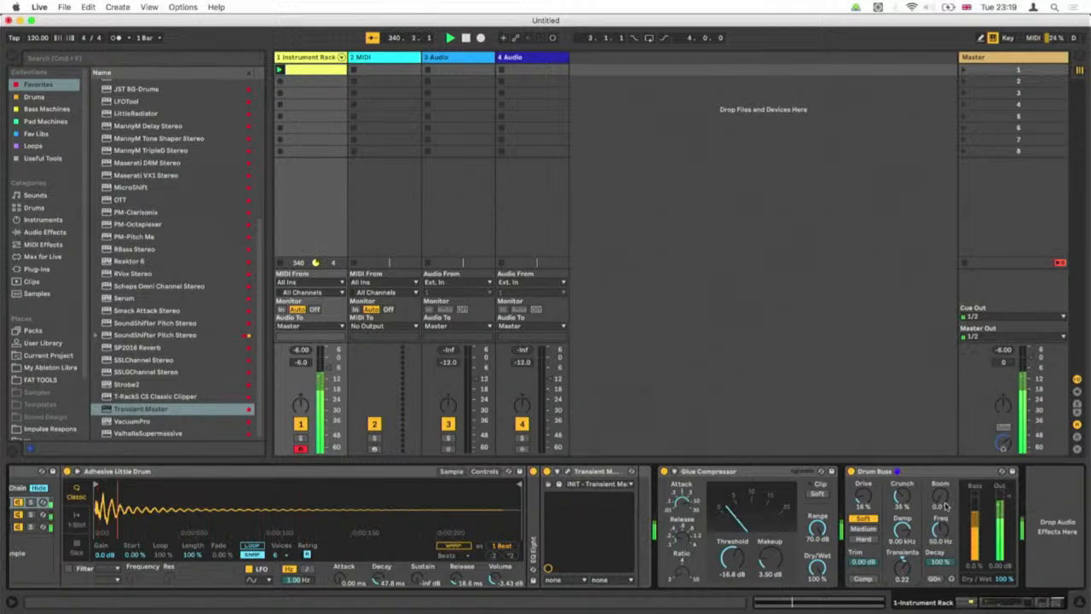
{"action": "left_click_drag", "start_coordinate": [945, 507], "coordinate": [945, 489]}
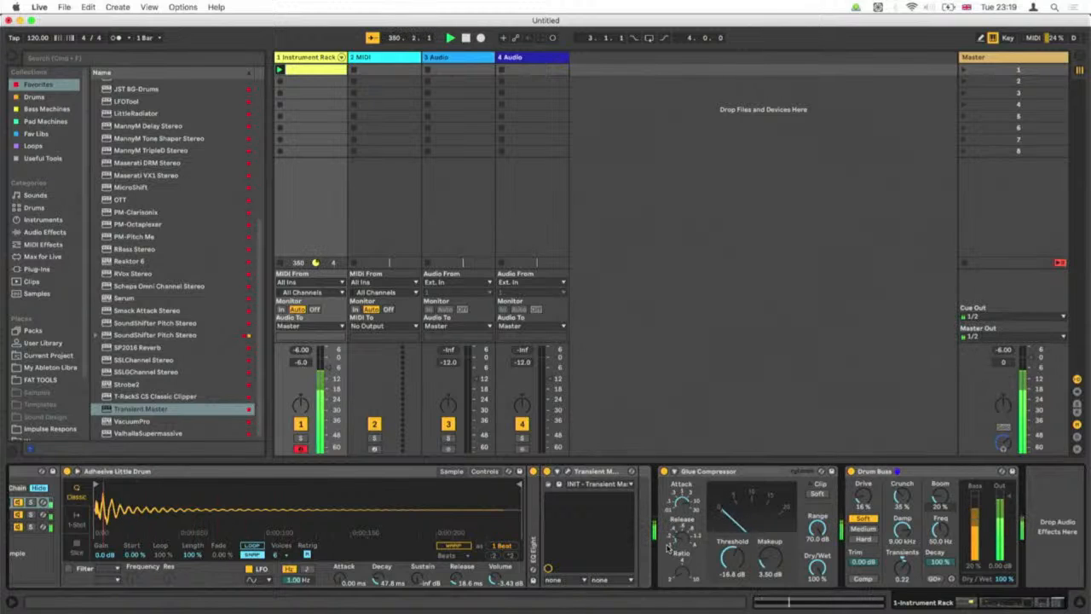
Bypass the Glue Compressor, Drum Buss and Transient Master to hear the kick without them.
{"action": "left_click", "coordinate": [664, 471]}
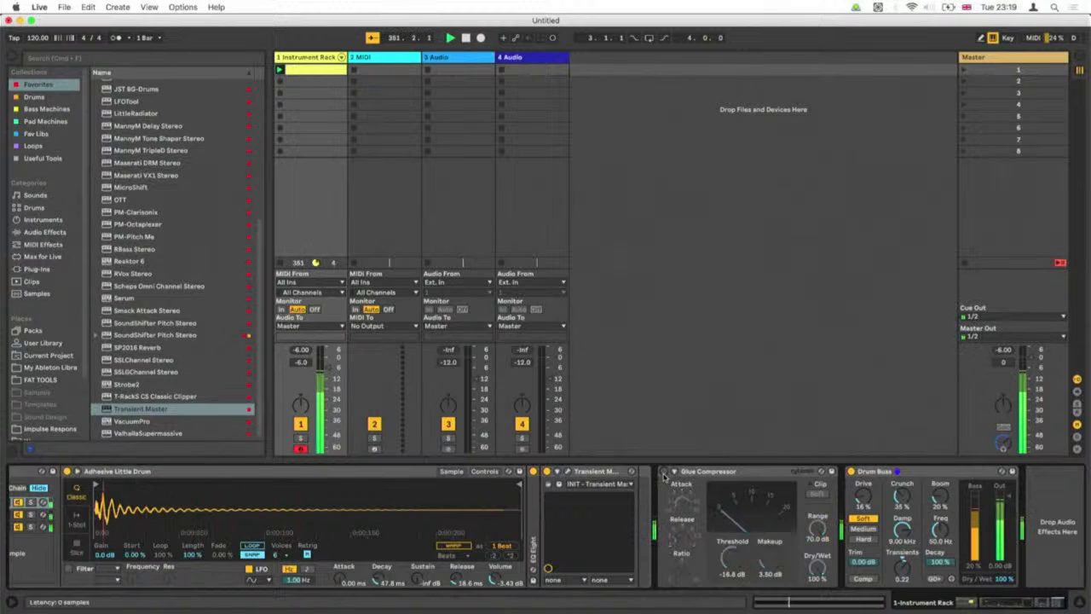
{"action": "left_click", "coordinate": [850, 471]}
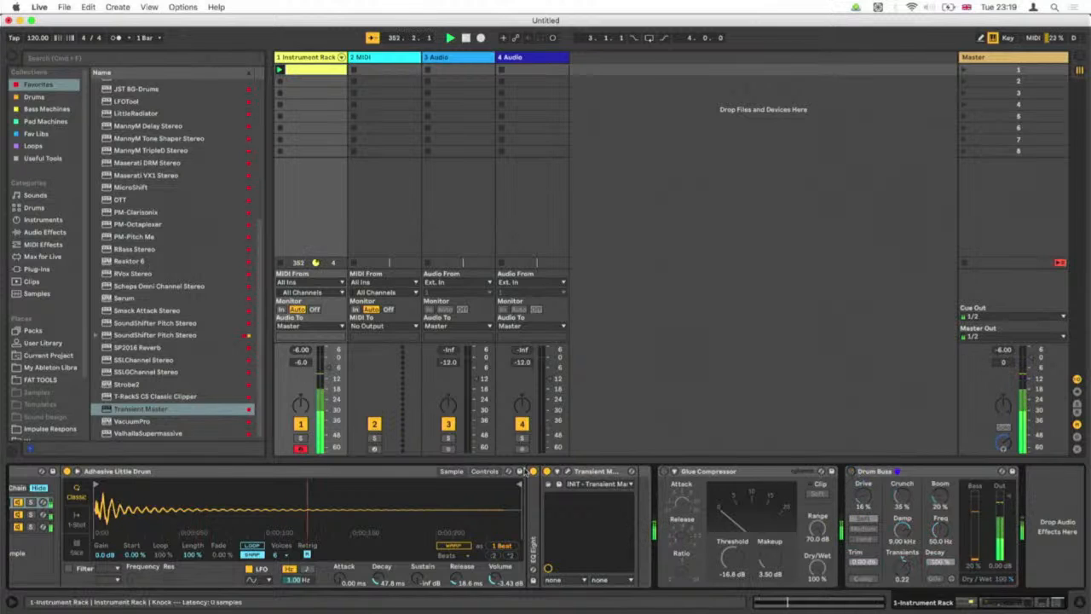
{"action": "left_click", "coordinate": [547, 472]}
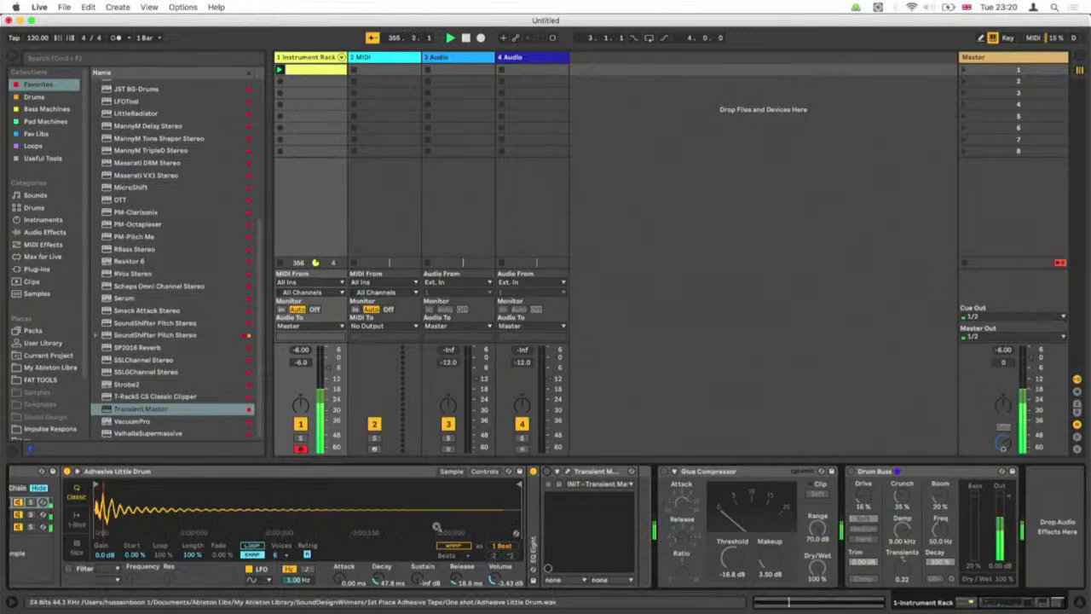
Unfold the Knock chain's EQ Eight and raise the Q of its 120 Hz low-cut band to 0.69.
{"action": "scroll", "coordinate": [436, 526], "scroll_direction": "left", "scroll_amount": 5}
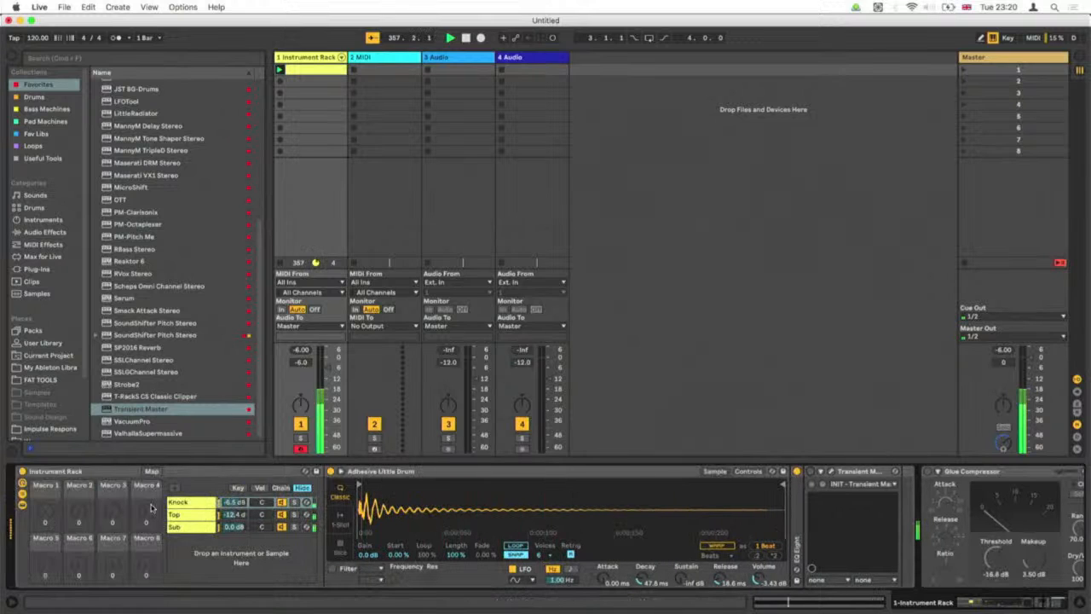
{"action": "left_click", "coordinate": [188, 503]}
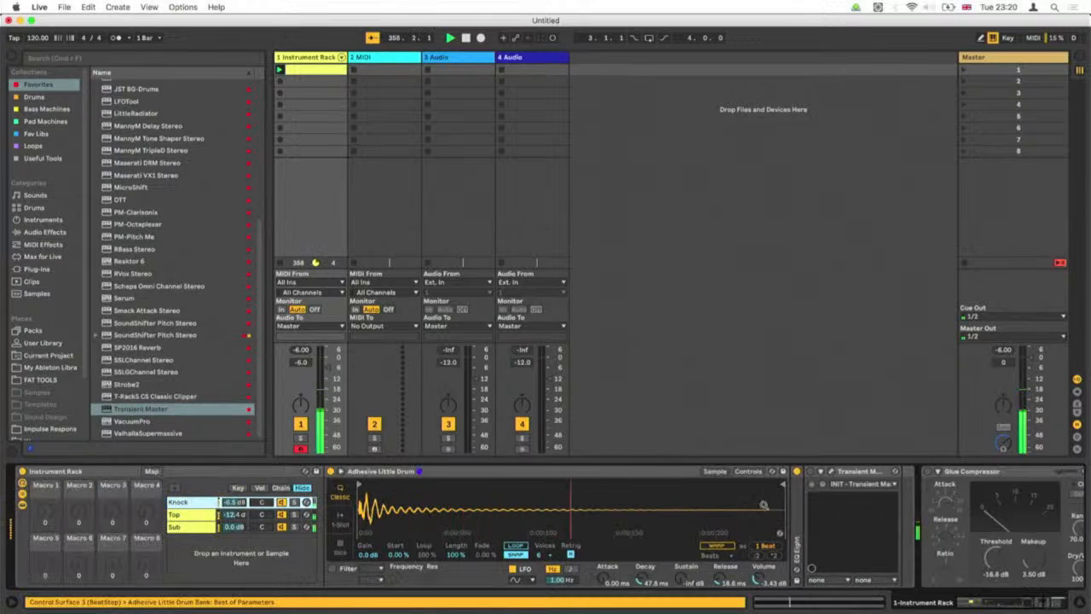
{"action": "double_click", "coordinate": [800, 509]}
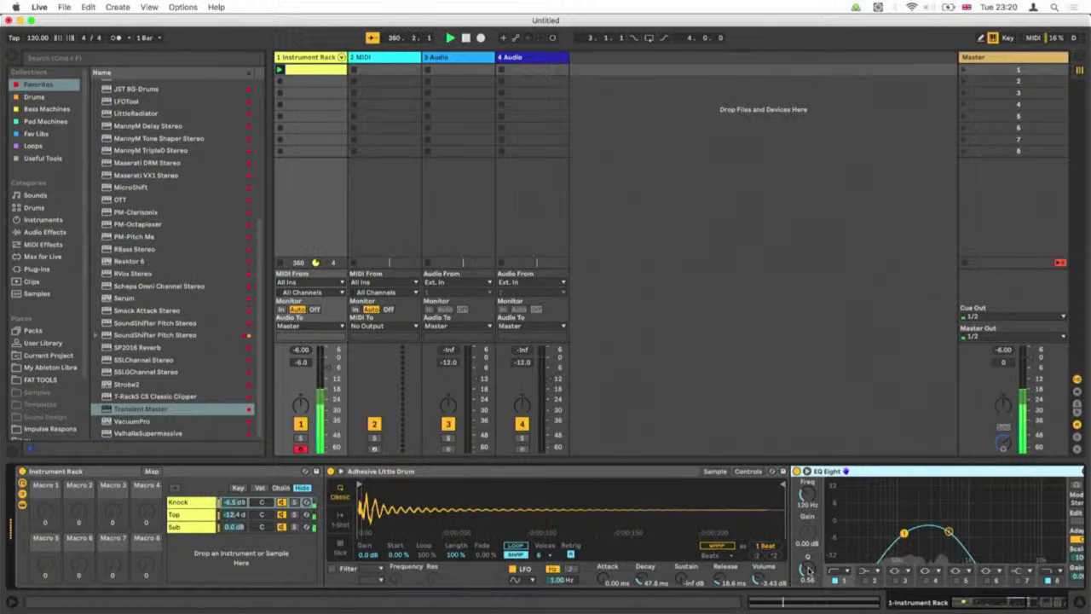
{"action": "left_click", "coordinate": [235, 502]}
{"action": "left_click_drag", "start_coordinate": [808, 569], "coordinate": [808, 563]}
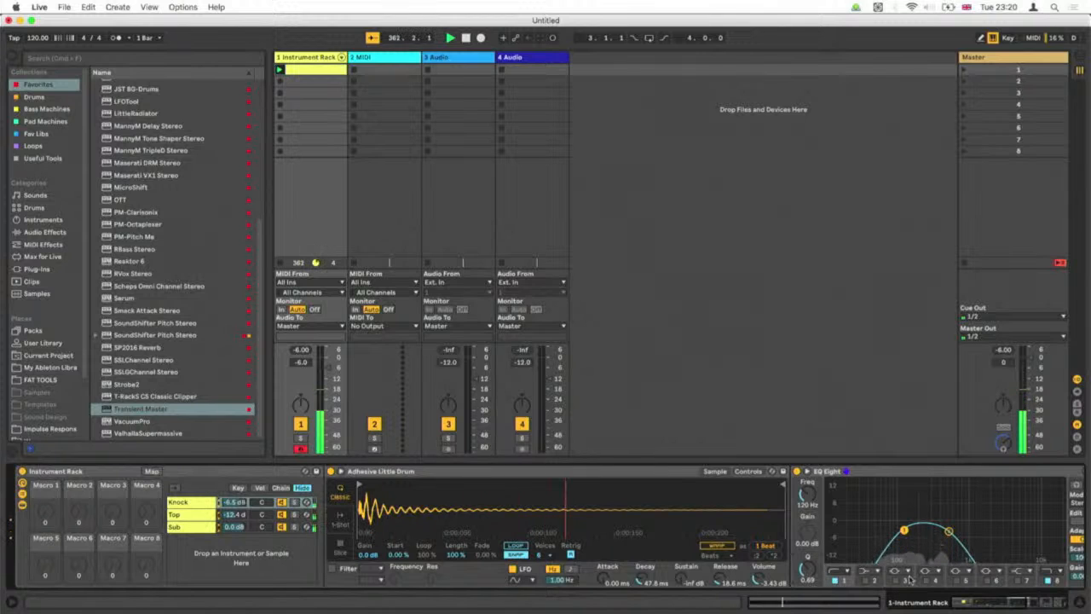
Set the Knock chain's EQ Eight high-cut band to 700 Hz and its sample's decay to 42.7 ms and release to 1.00 ms.
{"action": "scroll", "coordinate": [906, 577], "scroll_direction": "right", "scroll_amount": 3}
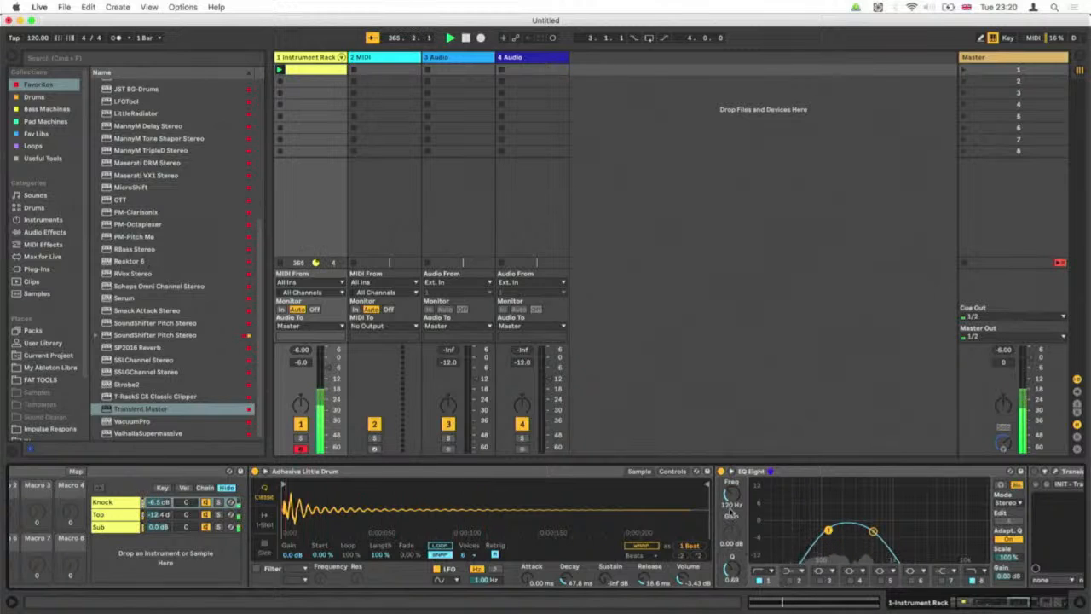
{"action": "scroll", "coordinate": [731, 511], "scroll_direction": "down", "scroll_amount": 5}
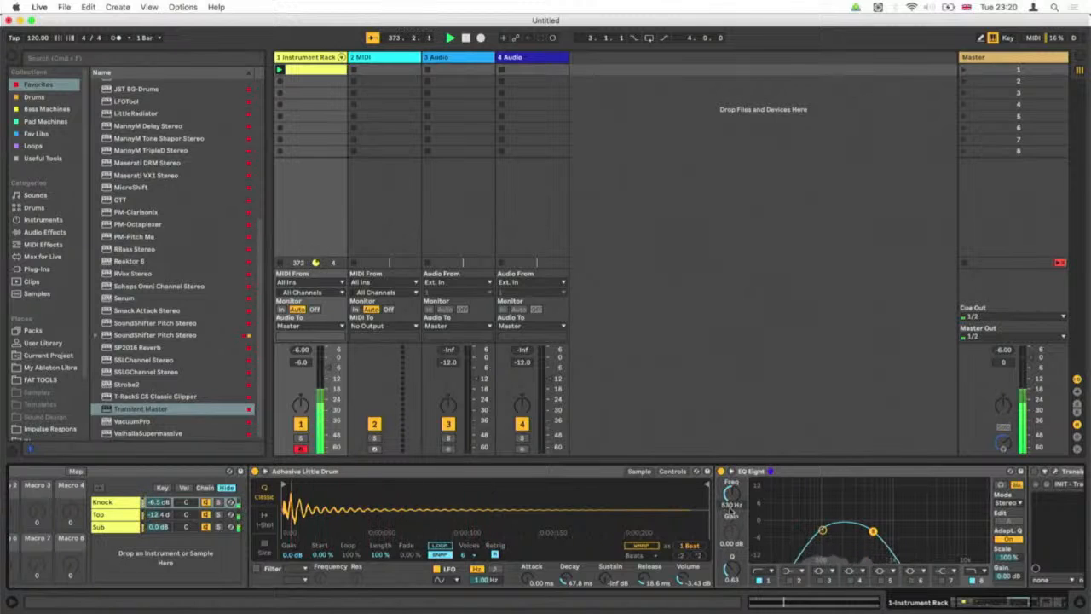
{"action": "left_click", "coordinate": [731, 509]}
{"action": "type", "text": "700"}
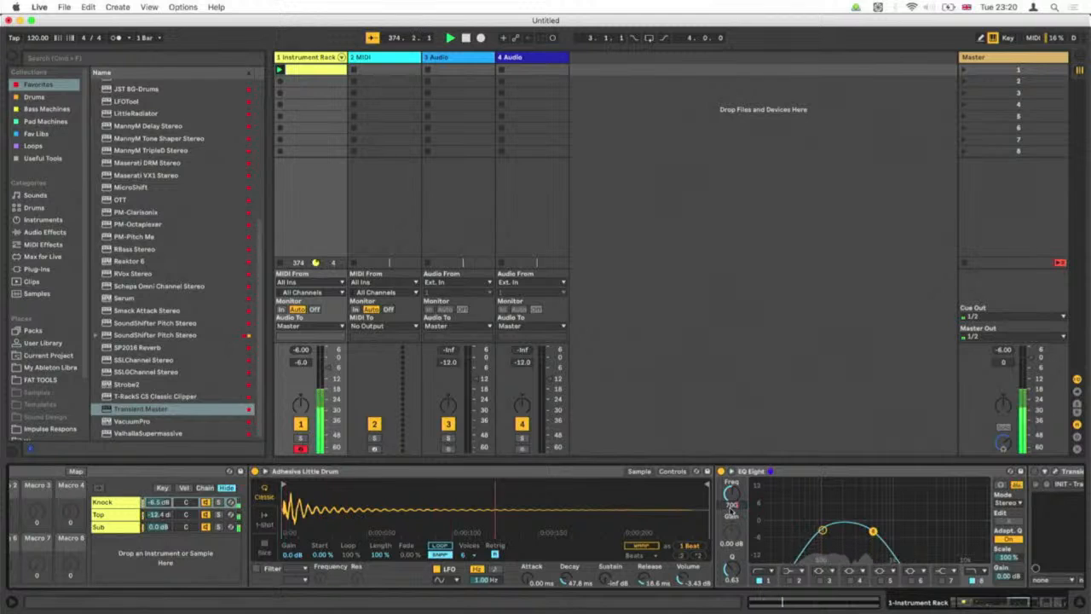
{"action": "key", "text": "Return"}
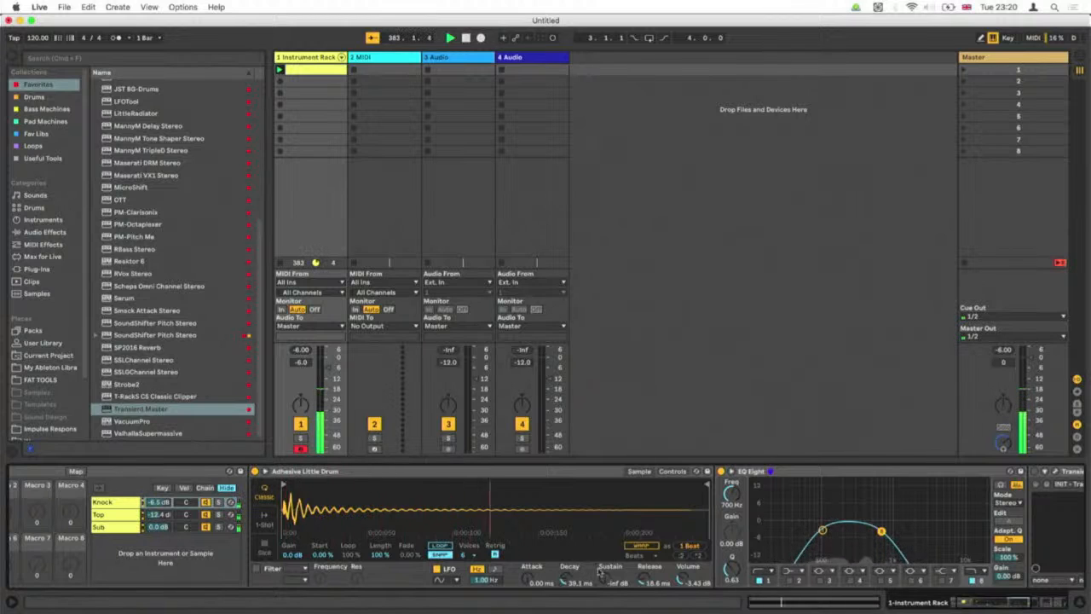
{"action": "left_click_drag", "start_coordinate": [644, 580], "coordinate": [644, 600]}
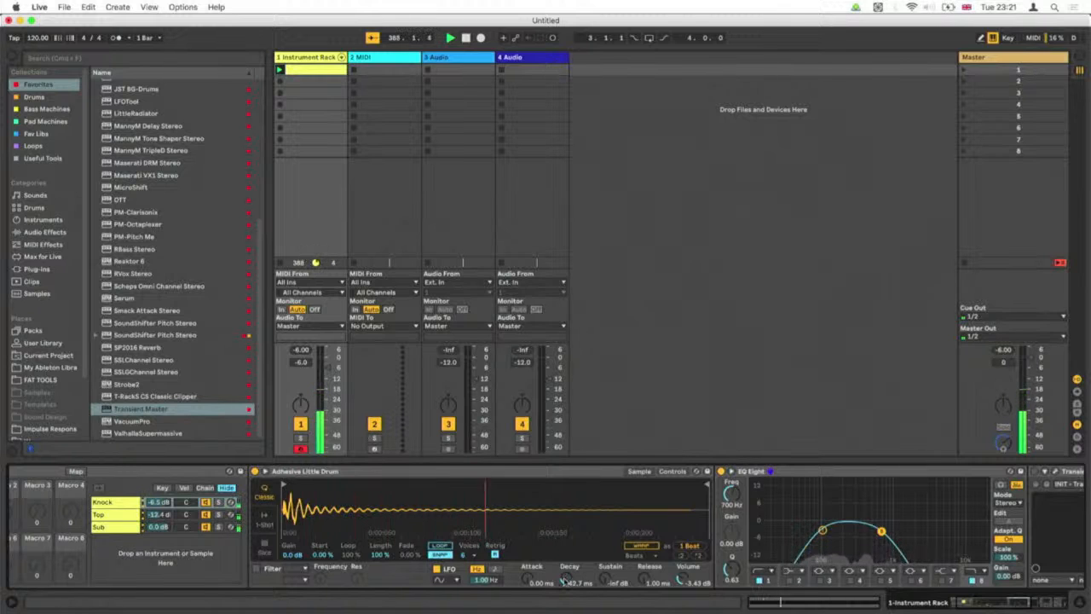
Open the Knock chain's Transient Master, set Attack to 46.0% and reset Sustain to 0.0%, and close its window.
{"action": "scroll", "coordinate": [563, 580], "scroll_direction": "right", "scroll_amount": 5}
{"action": "scroll", "coordinate": [564, 581], "scroll_direction": "right", "scroll_amount": 1}
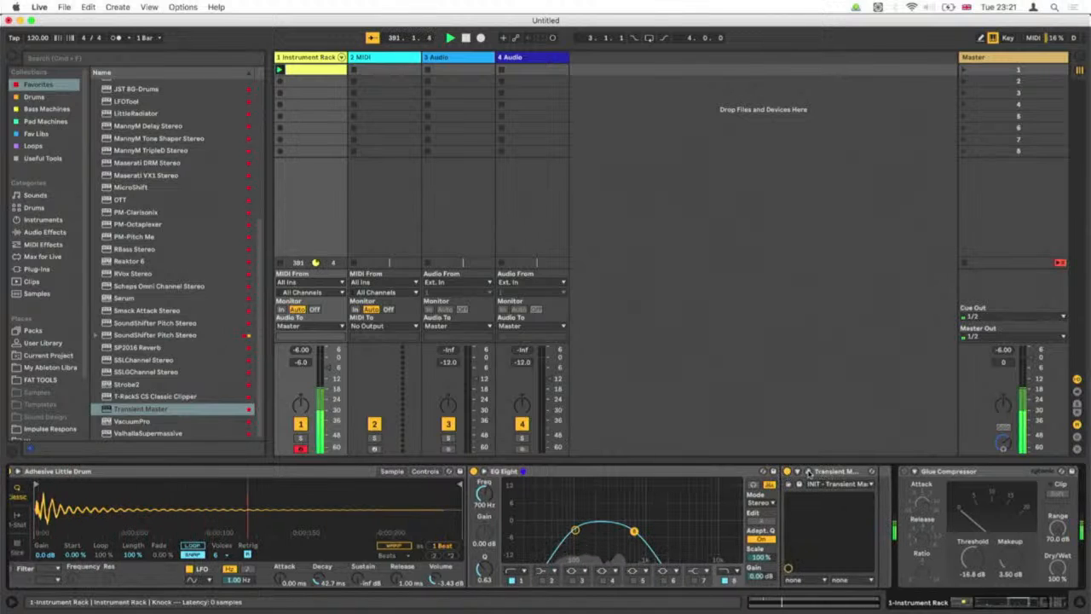
{"action": "left_click_drag", "start_coordinate": [599, 406], "coordinate": [594, 407]}
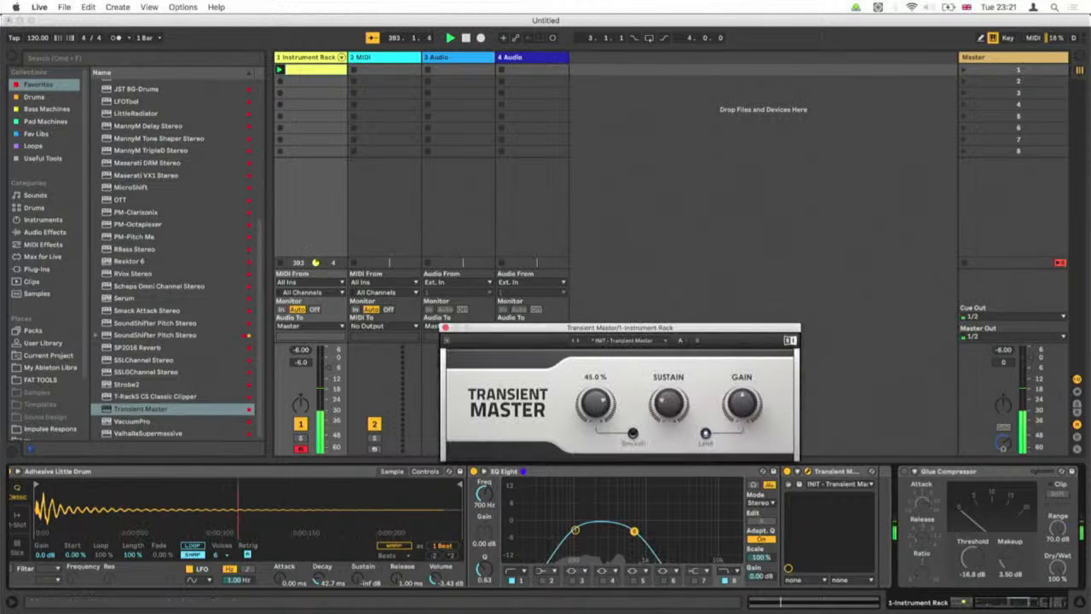
{"action": "mouse_move", "coordinate": [668, 404]}
{"action": "left_mouse_down"}
{"action": "mouse_move", "coordinate": [668, 444]}
{"action": "mouse_move", "coordinate": [669, 370]}
{"action": "mouse_move", "coordinate": [668, 413]}
{"action": "left_mouse_up"}
{"action": "double_click", "coordinate": [669, 404]}
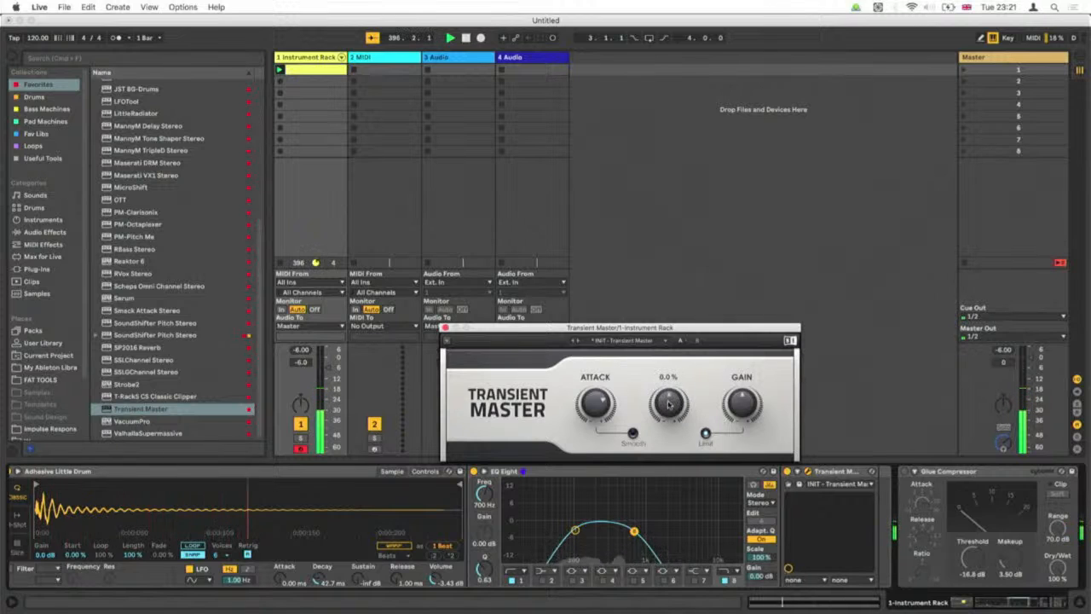
{"action": "mouse_move", "coordinate": [593, 403]}
{"action": "left_mouse_down"}
{"action": "mouse_move", "coordinate": [593, 394]}
{"action": "mouse_move", "coordinate": [594, 404]}
{"action": "left_mouse_up"}
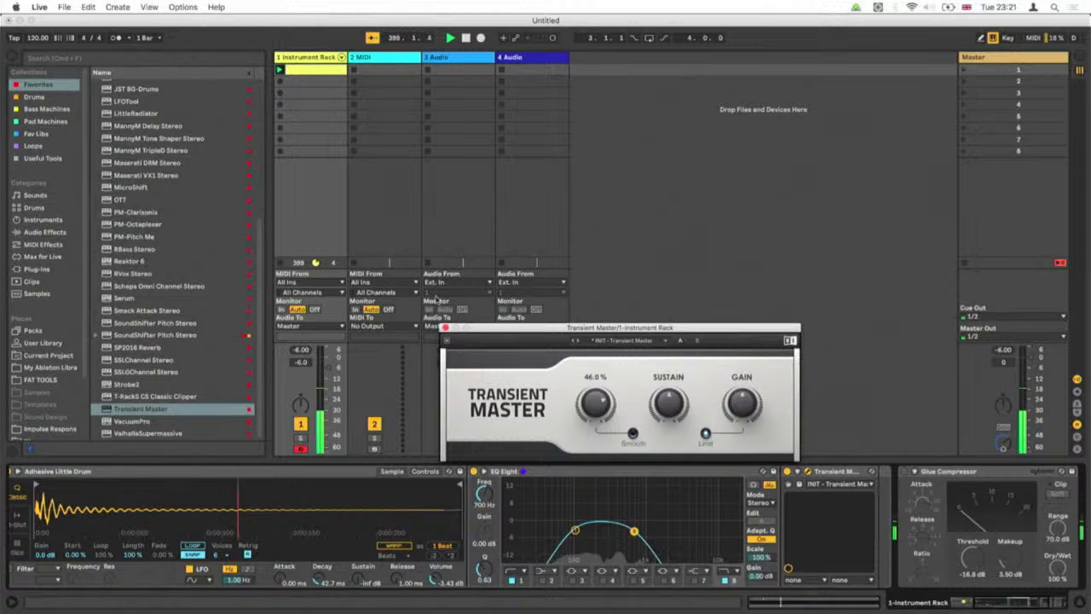
{"action": "left_click", "coordinate": [445, 327]}
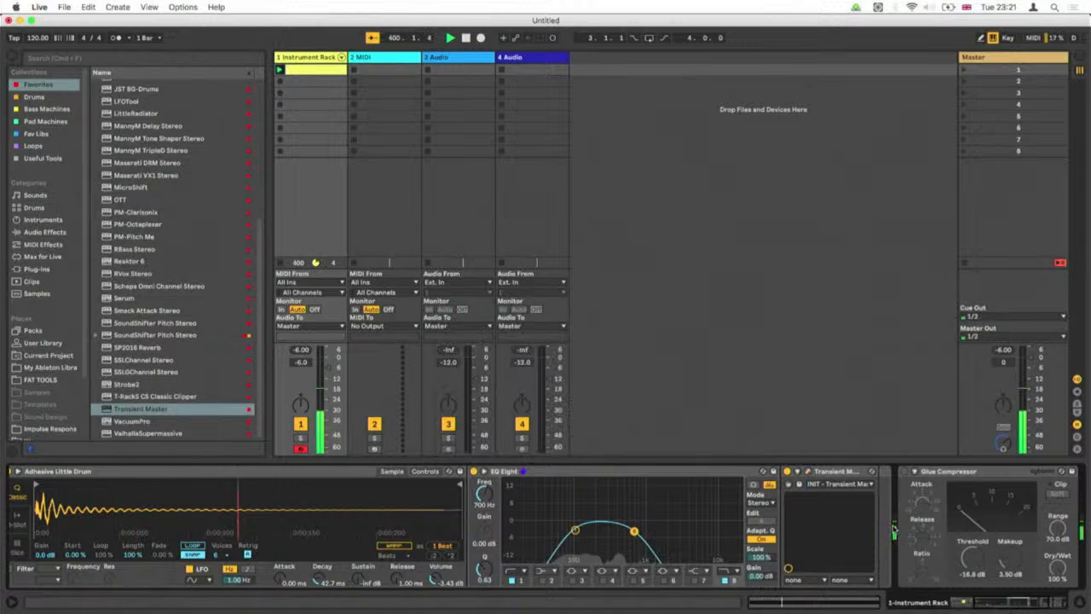
Switch off the Knock and Sub chains and shorten the Top hi-hat sample's decay to about 19.5 ms and release to 1.00 ms.
{"action": "scroll", "coordinate": [894, 528], "scroll_direction": "right", "scroll_amount": 3}
{"action": "scroll", "coordinate": [894, 528], "scroll_direction": "left", "scroll_amount": 10}
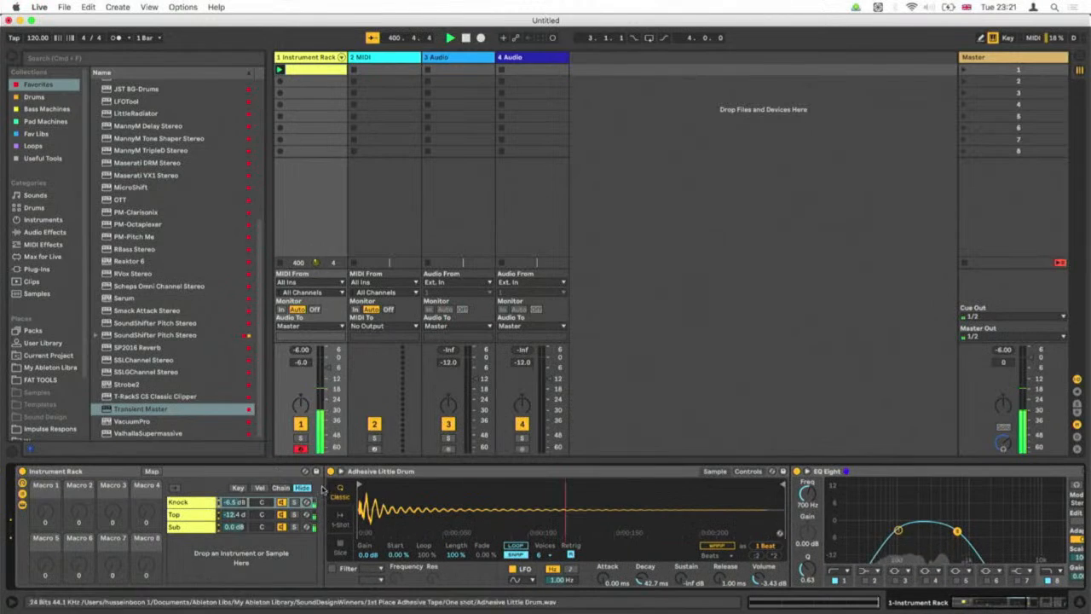
{"action": "left_click", "coordinate": [281, 503]}
{"action": "left_click", "coordinate": [281, 527]}
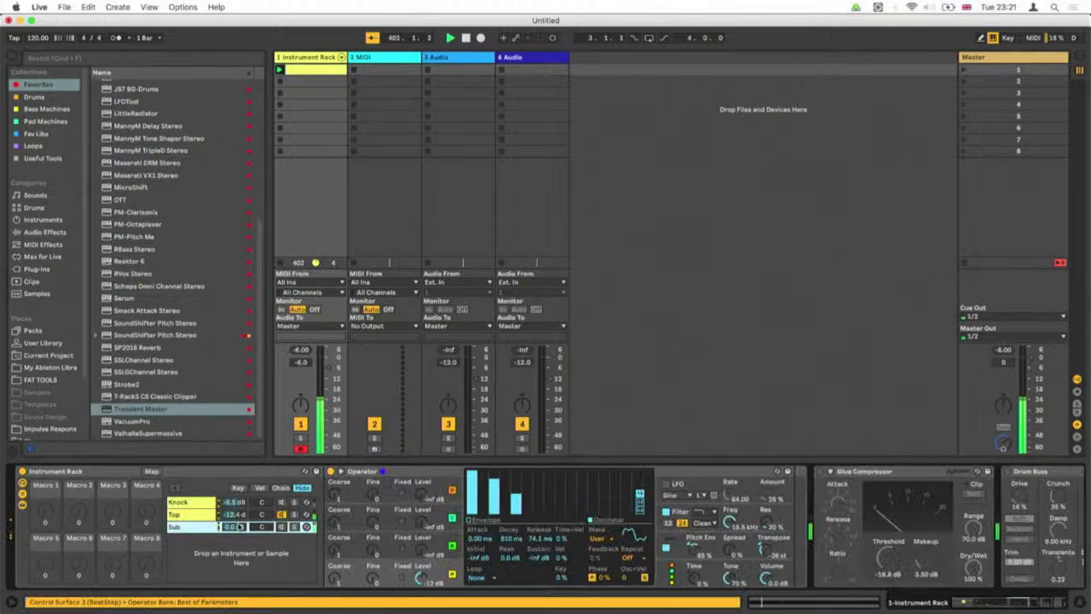
{"action": "left_click", "coordinate": [196, 516]}
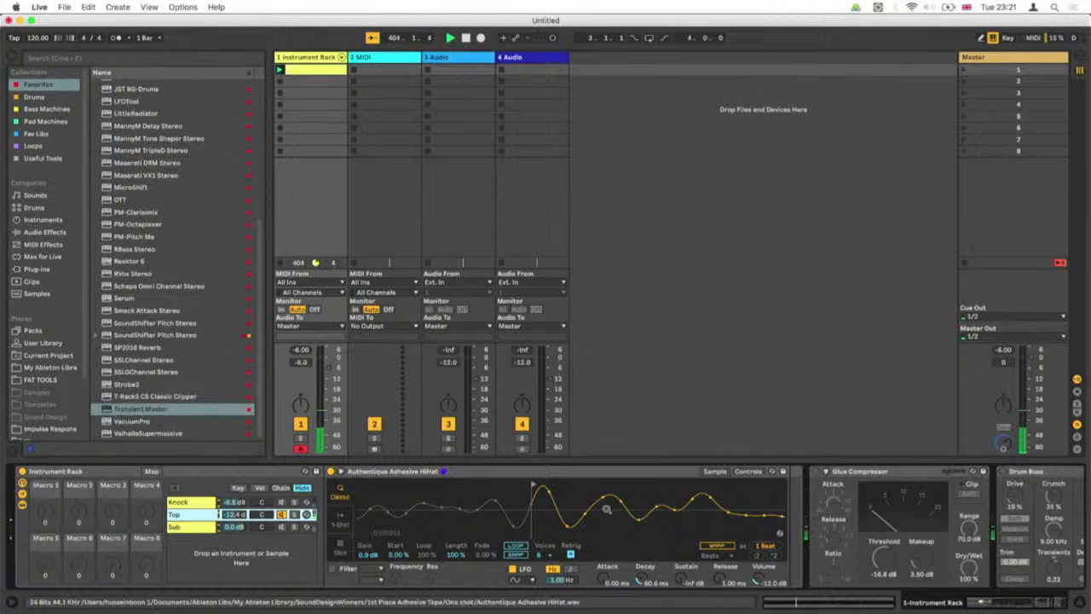
{"action": "left_click_drag", "start_coordinate": [606, 510], "coordinate": [606, 440]}
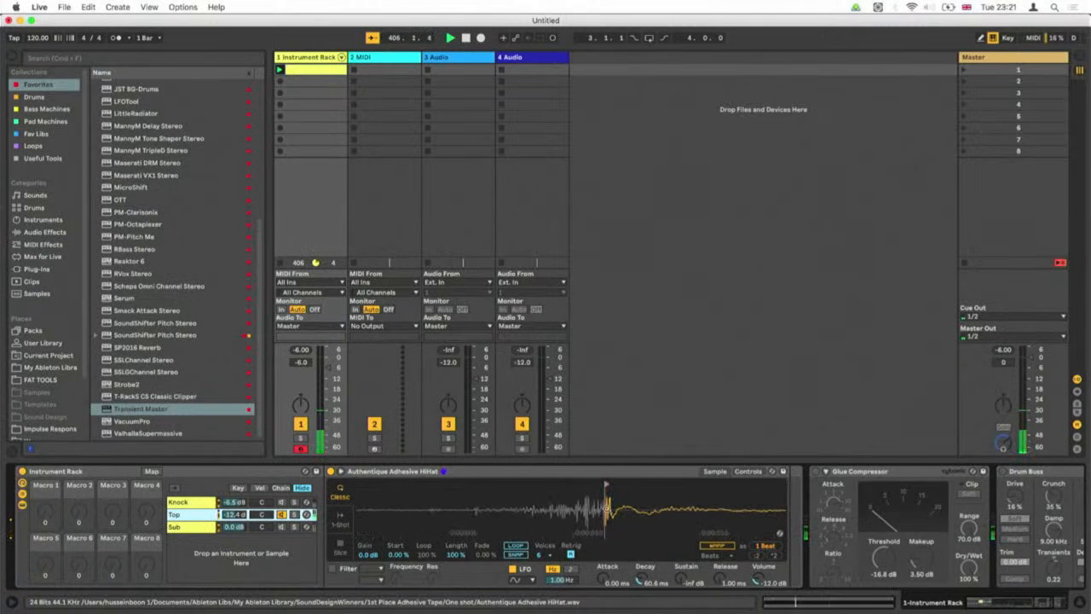
{"action": "left_click_drag", "start_coordinate": [610, 503], "coordinate": [435, 503]}
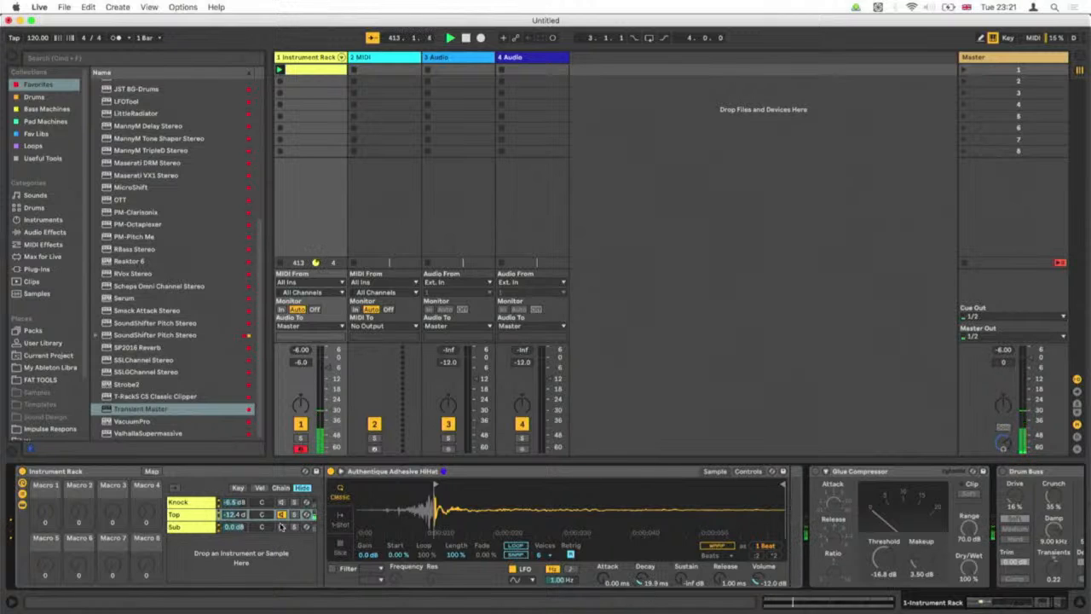
Reactivate the Knock chain and lower the Top chain's volume to -17.4 dB.
{"action": "left_click", "coordinate": [282, 503]}
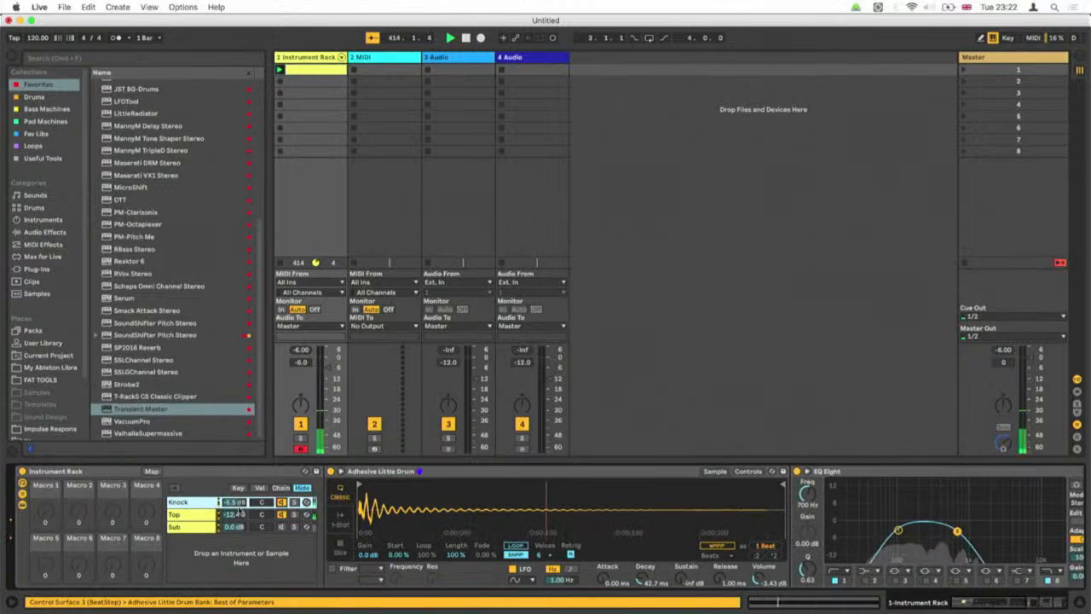
{"action": "left_click_drag", "start_coordinate": [236, 514], "coordinate": [236, 529]}
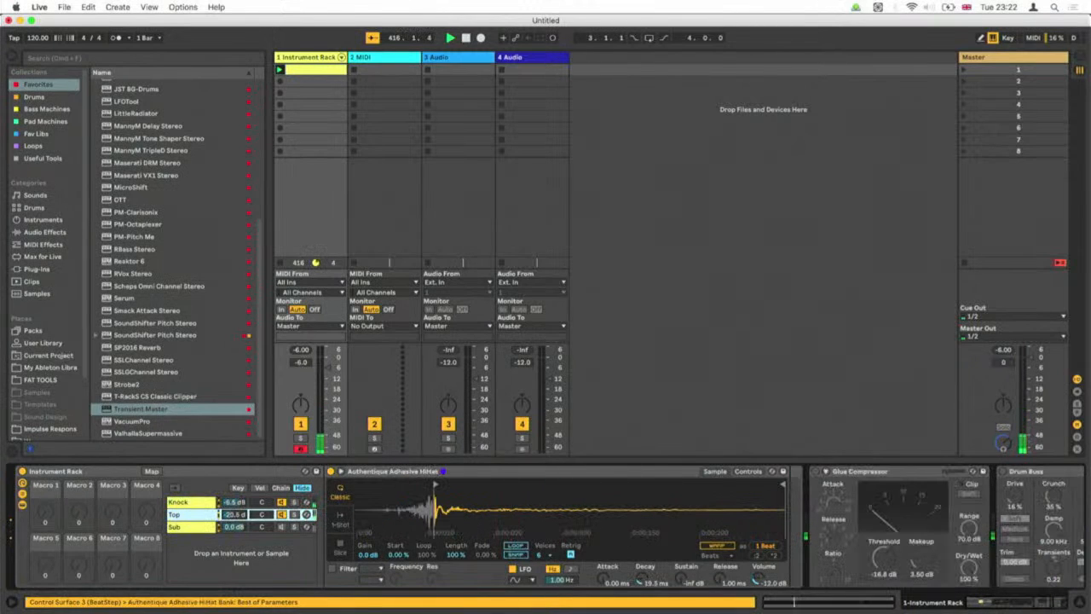
{"action": "left_click_drag", "start_coordinate": [235, 515], "coordinate": [235, 512]}
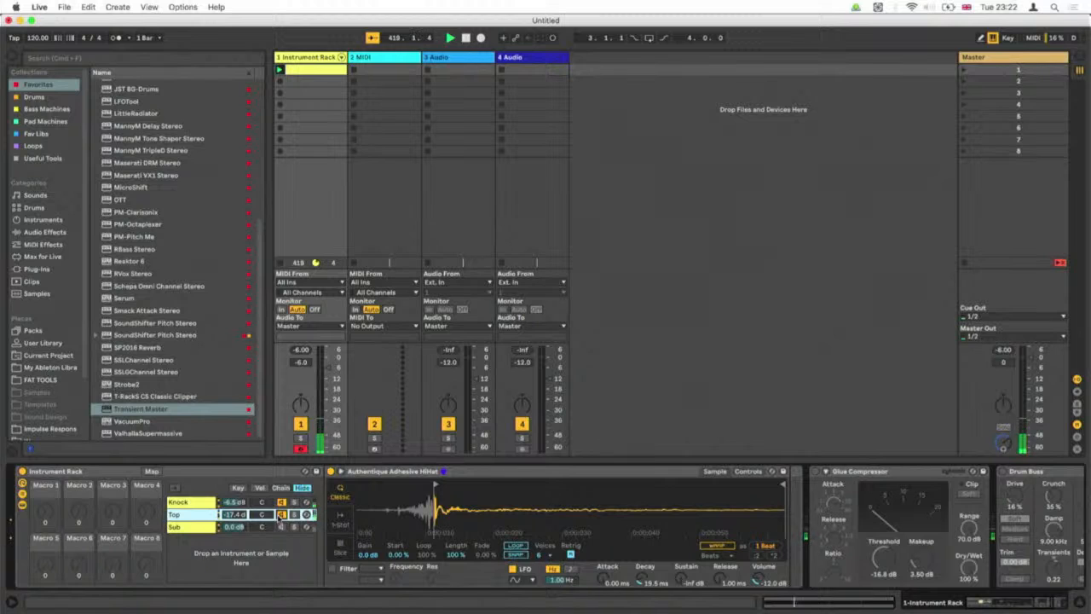
{"action": "left_click_drag", "start_coordinate": [234, 516], "coordinate": [234, 514]}
Solo the Sub chain and lengthen its Operator oscillator's envelope decay to about 1.03 s.
{"action": "left_click", "coordinate": [197, 527]}
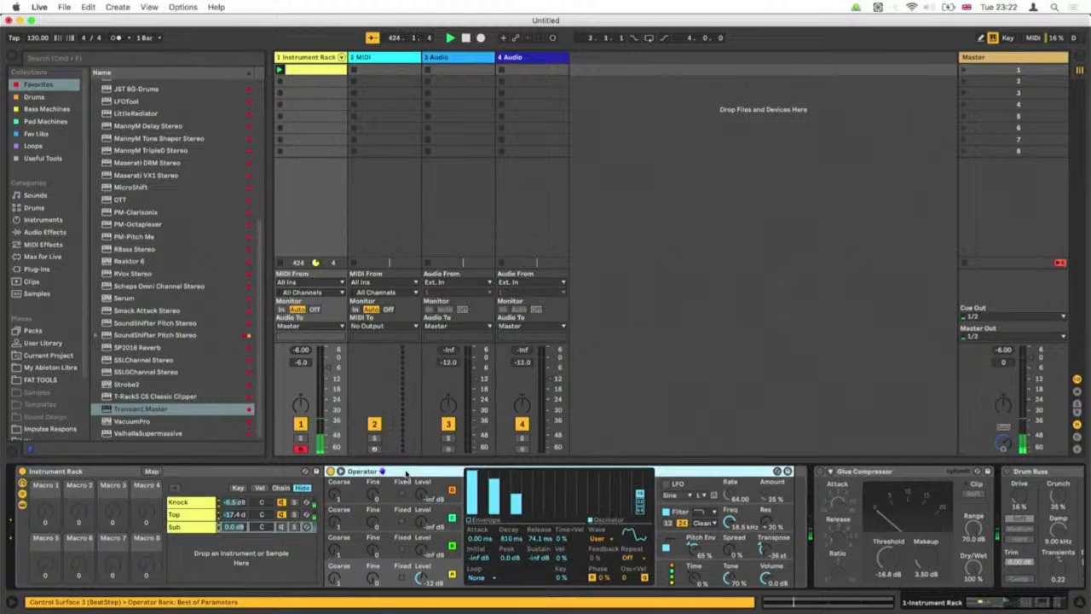
{"action": "left_click", "coordinate": [404, 474]}
{"action": "left_click", "coordinate": [610, 543]}
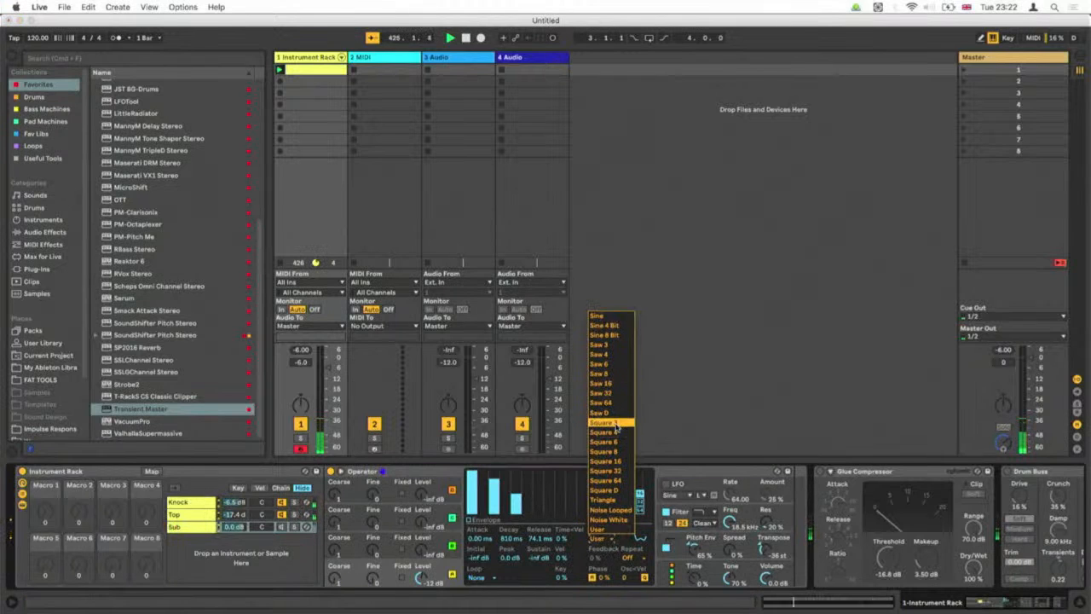
{"action": "left_click", "coordinate": [435, 482]}
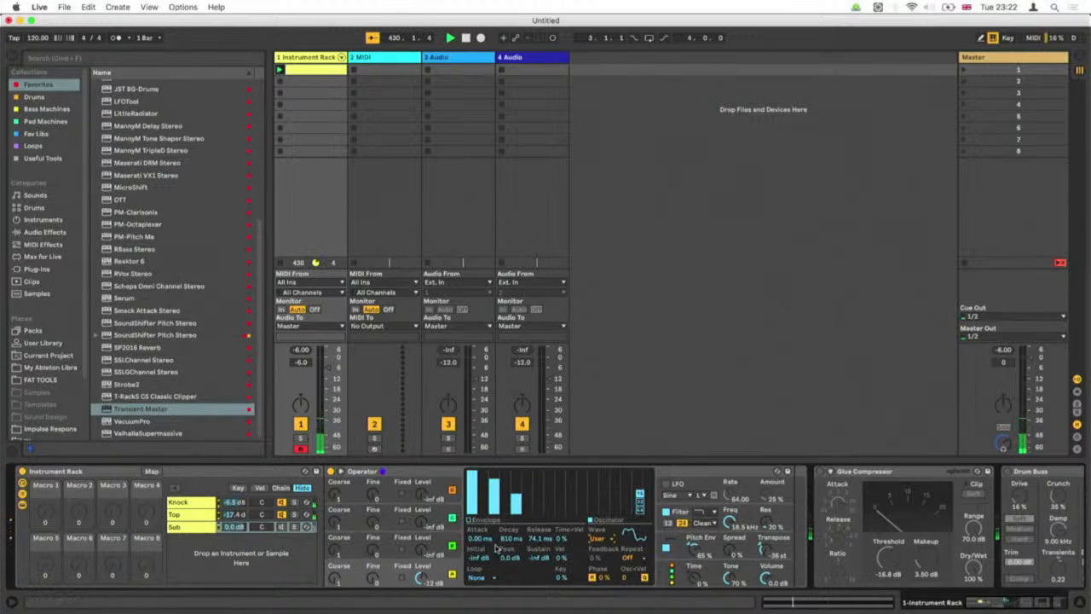
{"action": "left_click", "coordinate": [485, 520]}
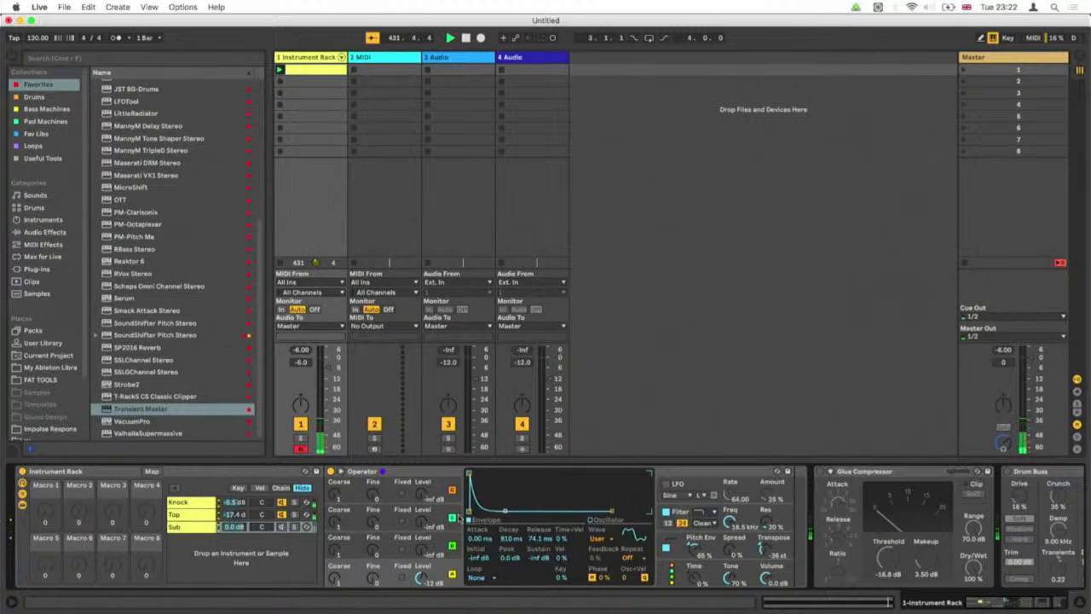
{"action": "left_click", "coordinate": [294, 527]}
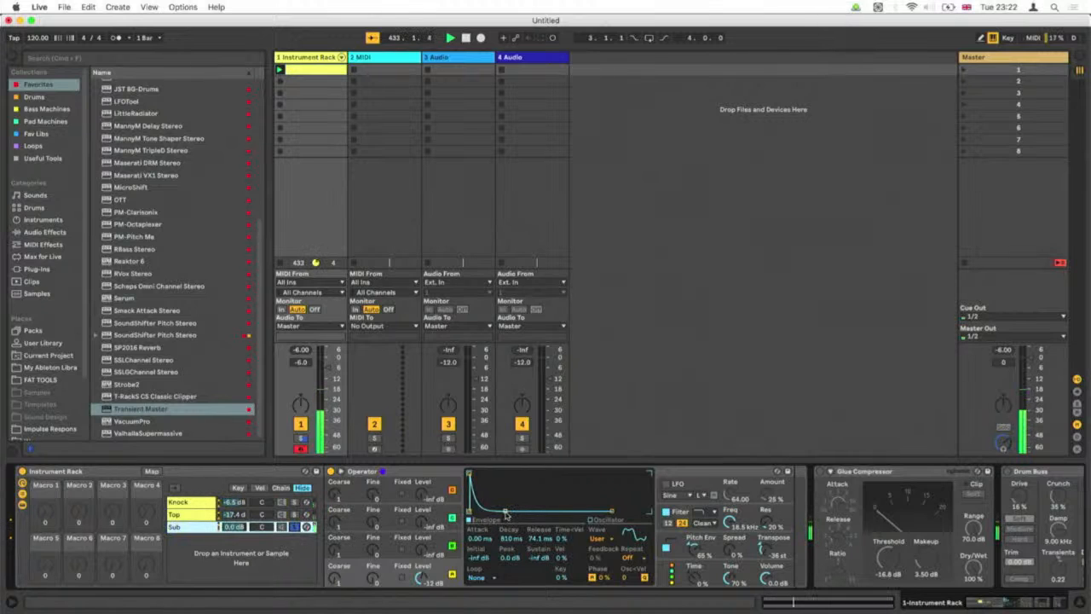
{"action": "mouse_move", "coordinate": [504, 515]}
{"action": "left_mouse_down"}
{"action": "mouse_move", "coordinate": [516, 511]}
{"action": "mouse_move", "coordinate": [507, 512]}
{"action": "left_mouse_up"}
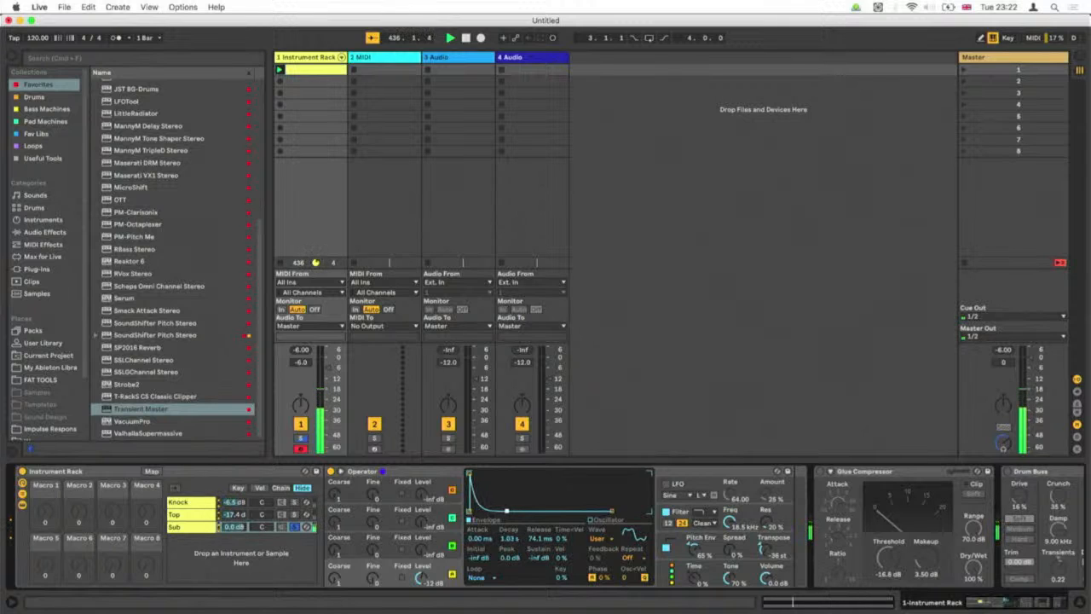
Set the Sub Operator's Pitch Env amount to 62% and its global Time to -22%.
{"action": "left_click", "coordinate": [667, 547]}
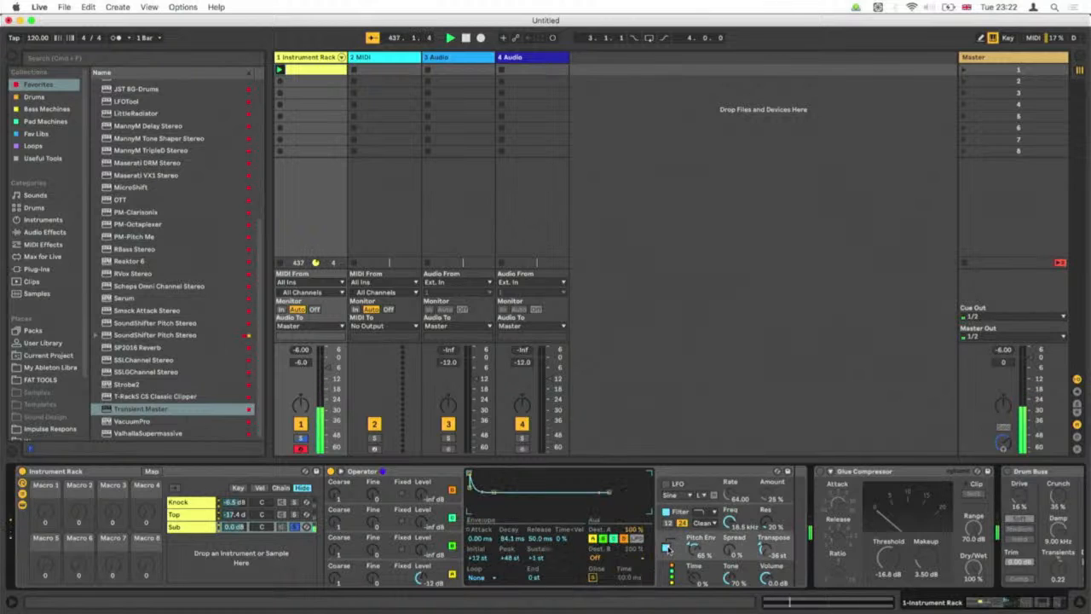
{"action": "left_click", "coordinate": [667, 547]}
{"action": "left_click_drag", "start_coordinate": [702, 552], "coordinate": [701, 503]}
{"action": "mouse_move", "coordinate": [701, 555]}
{"action": "left_mouse_down"}
{"action": "mouse_move", "coordinate": [700, 544]}
{"action": "mouse_move", "coordinate": [700, 559]}
{"action": "left_mouse_up"}
{"action": "left_click_drag", "start_coordinate": [701, 554], "coordinate": [700, 553]}
{"action": "left_click_drag", "start_coordinate": [697, 577], "coordinate": [697, 556]}
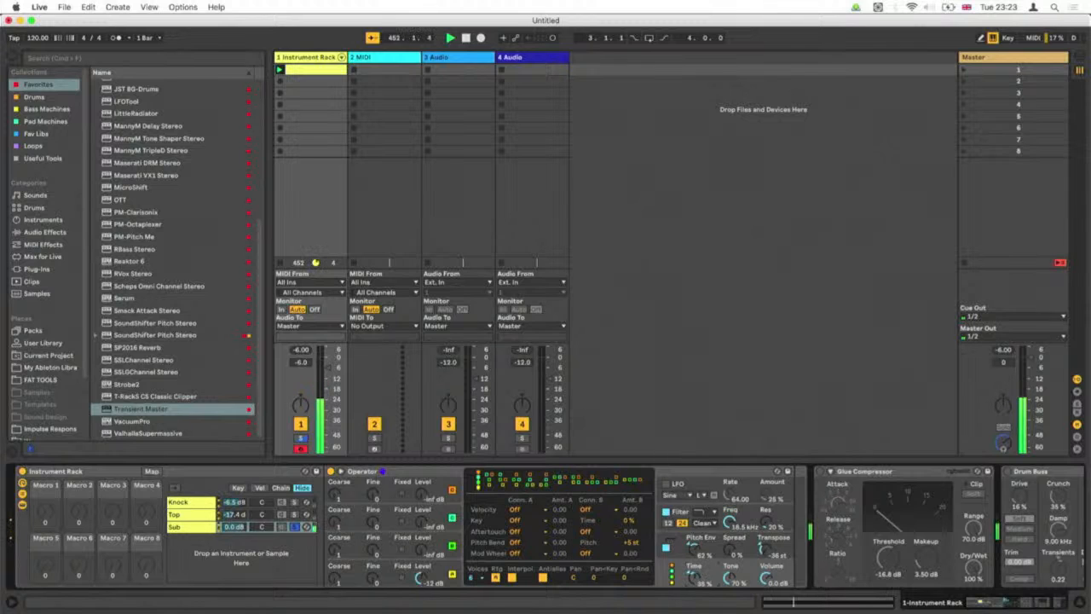
{"action": "left_click_drag", "start_coordinate": [697, 567], "coordinate": [697, 594]}
{"action": "mouse_move", "coordinate": [695, 576]}
{"action": "left_mouse_down"}
{"action": "mouse_move", "coordinate": [694, 548]}
{"action": "mouse_move", "coordinate": [698, 583]}
{"action": "left_mouse_up"}
Unsolo and reactivate the Sub chain, and raise its Operator's global Time against the full layered kick.
{"action": "left_click", "coordinate": [292, 526]}
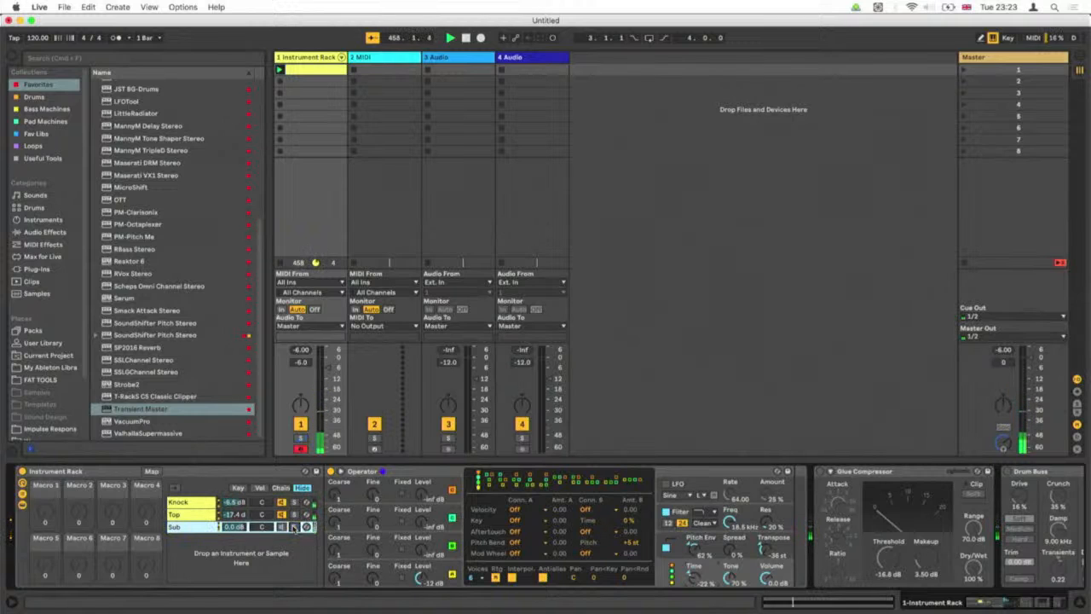
{"action": "left_click", "coordinate": [282, 527]}
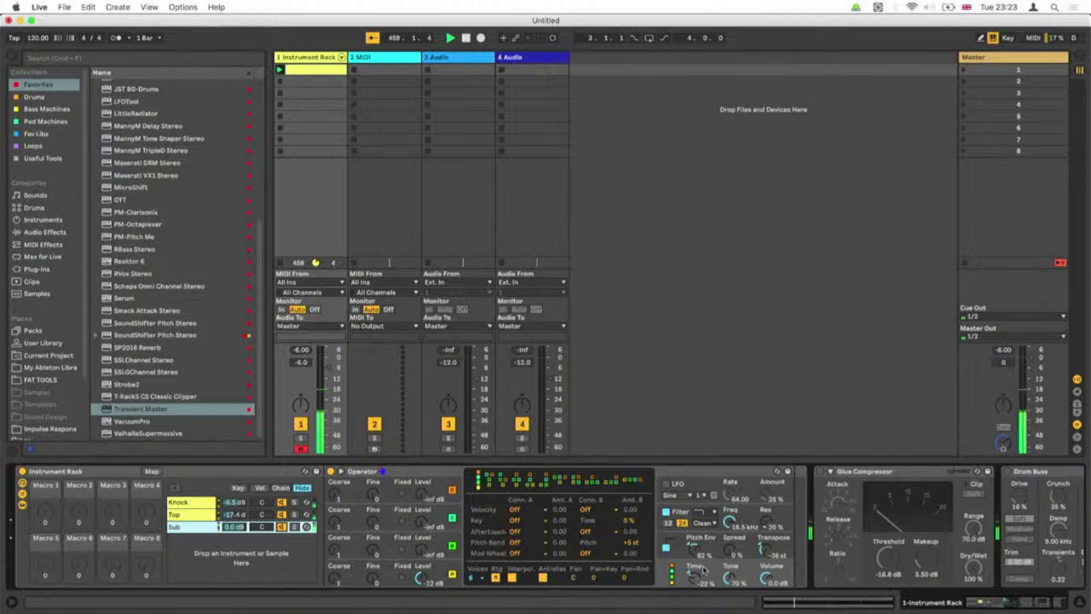
{"action": "left_click_drag", "start_coordinate": [696, 582], "coordinate": [695, 569]}
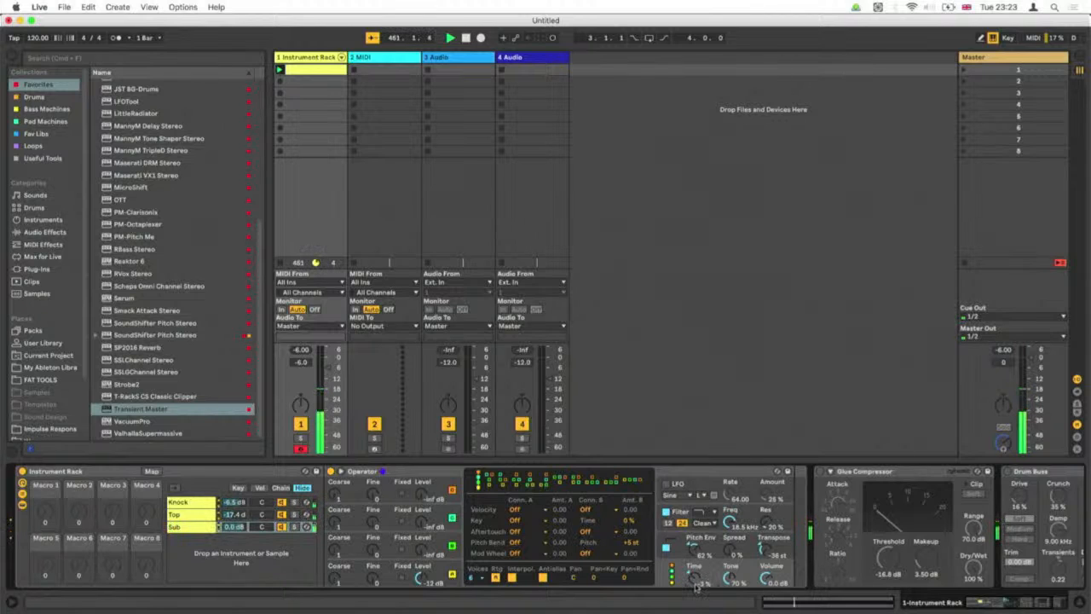
Compare the kick with the Top and Knock chains toggled off, setting the Top chain's volume to -13.0 dB.
{"action": "left_click", "coordinate": [280, 515]}
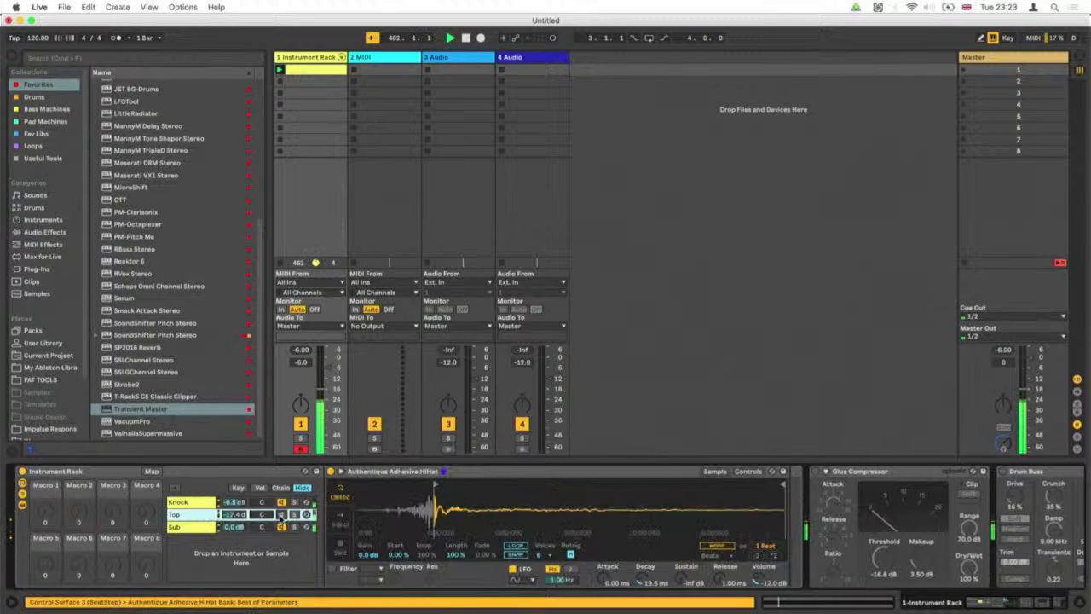
{"action": "mouse_move", "coordinate": [232, 516]}
{"action": "left_mouse_down"}
{"action": "mouse_move", "coordinate": [233, 525]}
{"action": "mouse_move", "coordinate": [233, 514]}
{"action": "left_mouse_up"}
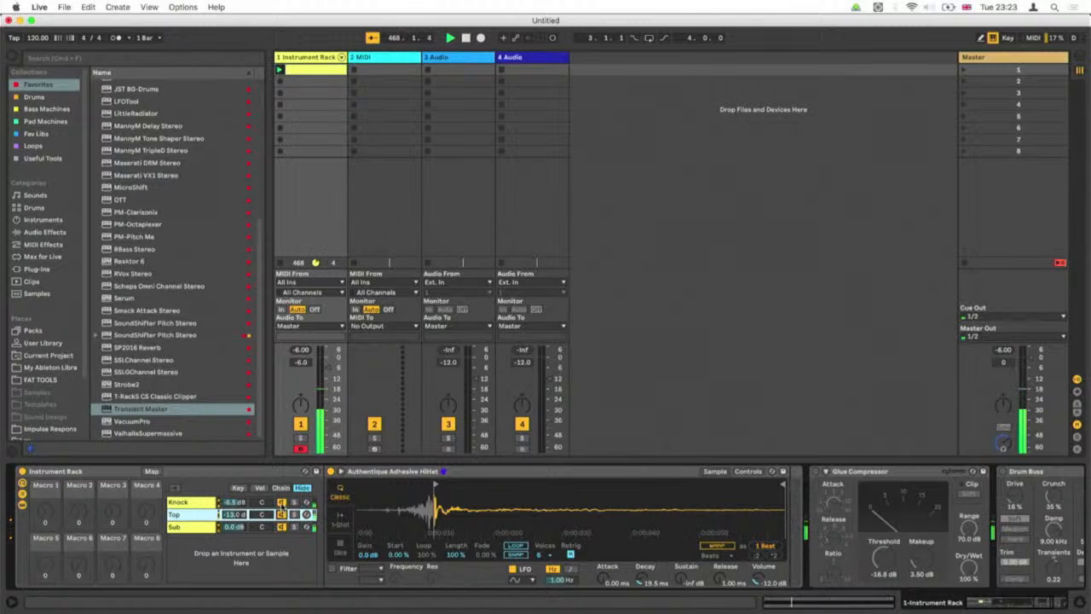
{"action": "left_click", "coordinate": [281, 503]}
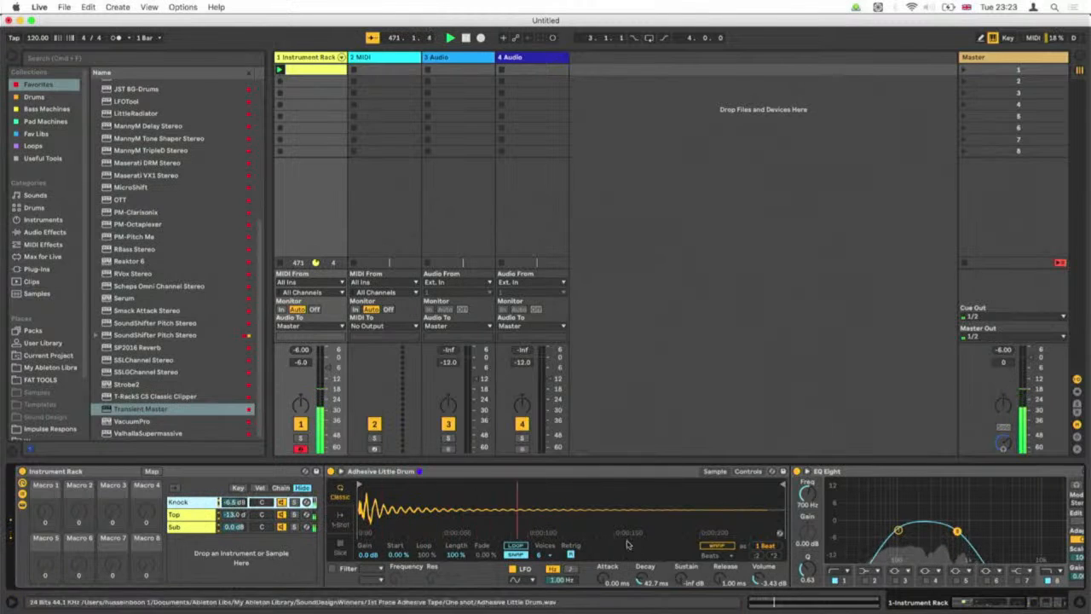
Re-enable the Glue Compressor and Drum Buss on the whole rack, toggling each to compare the processed and bypassed kick.
{"action": "scroll", "coordinate": [856, 516], "scroll_direction": "right", "scroll_amount": 5}
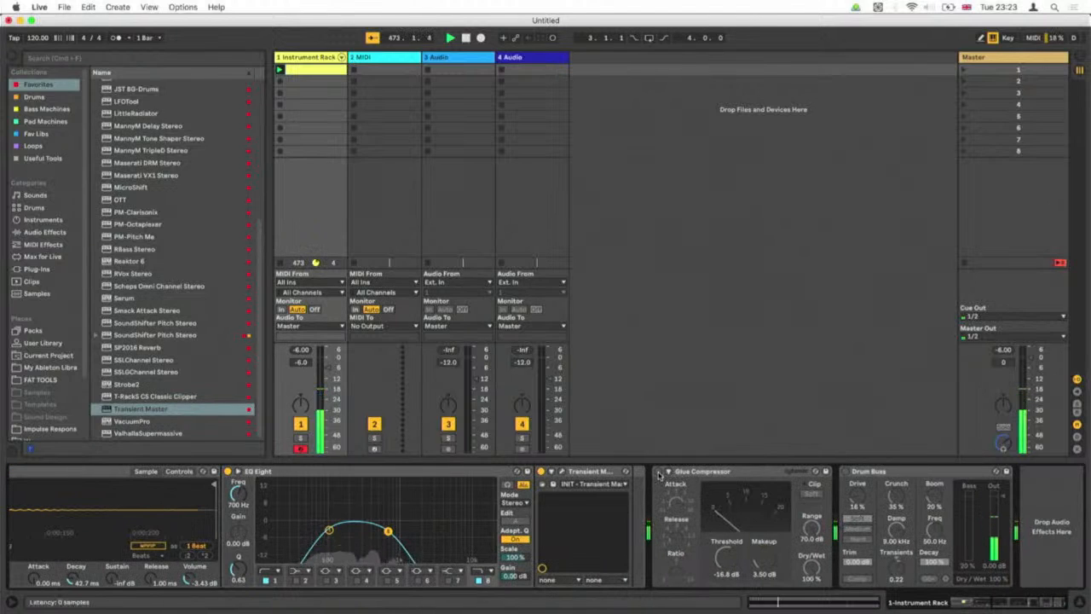
{"action": "left_click", "coordinate": [658, 472]}
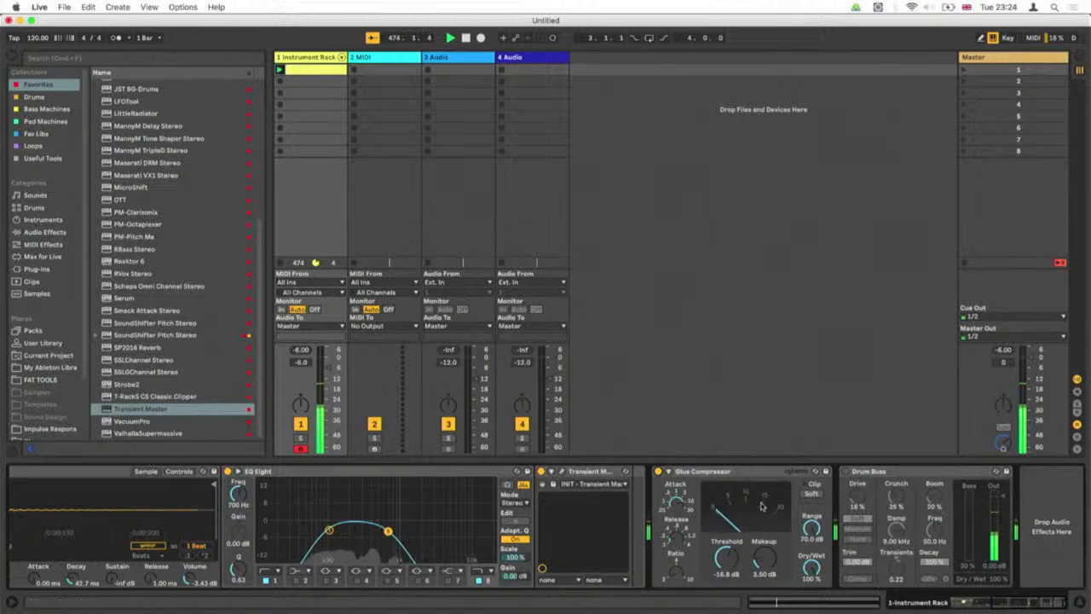
{"action": "left_click", "coordinate": [657, 471]}
{"action": "left_click", "coordinate": [658, 471]}
{"action": "left_click", "coordinate": [845, 471]}
{"action": "left_click", "coordinate": [844, 472]}
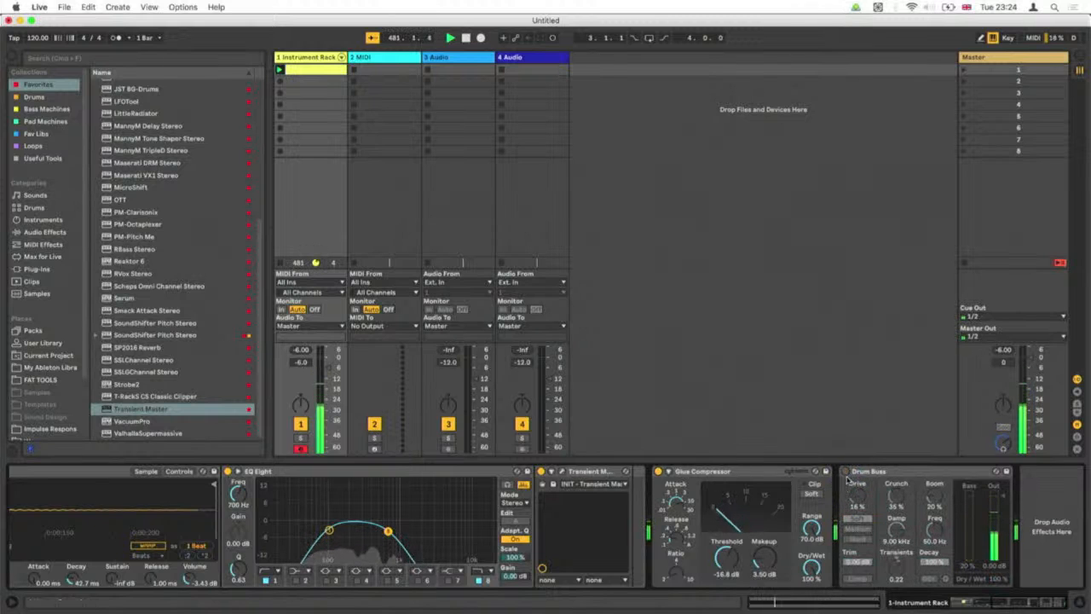
{"action": "left_click", "coordinate": [844, 471]}
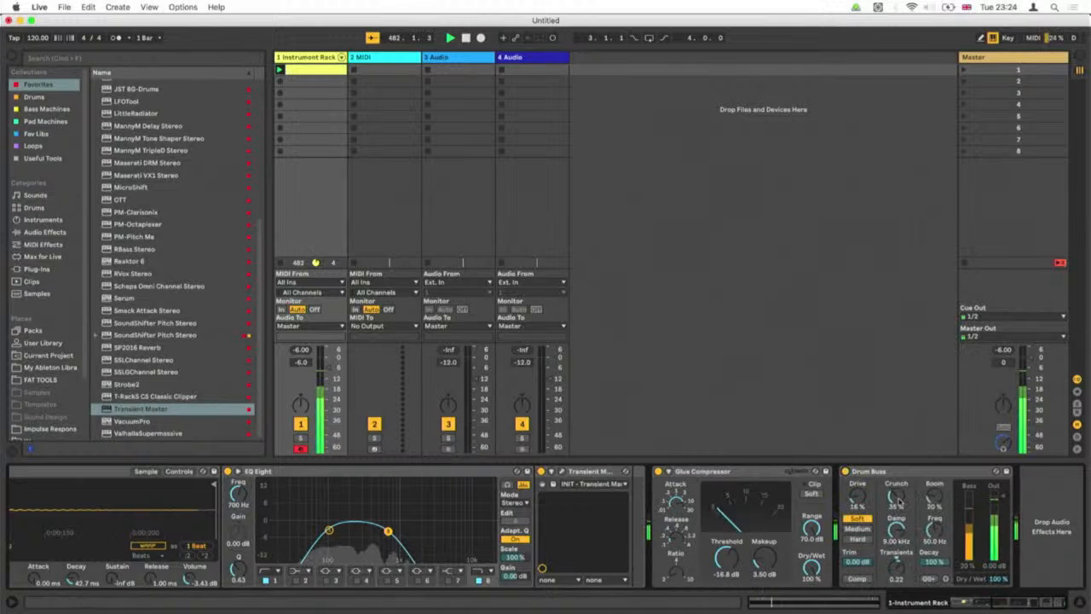
Set the Drum Buss to 0.0% Crunch, 0.0% Drive, 39% Boom and 0.17 Transients.
{"action": "left_click_drag", "start_coordinate": [898, 498], "coordinate": [897, 537]}
{"action": "left_click_drag", "start_coordinate": [858, 498], "coordinate": [858, 520]}
{"action": "mouse_move", "coordinate": [896, 566]}
{"action": "left_mouse_down"}
{"action": "mouse_move", "coordinate": [895, 533]}
{"action": "mouse_move", "coordinate": [896, 569]}
{"action": "left_mouse_up"}
{"action": "left_click_drag", "start_coordinate": [934, 505], "coordinate": [934, 493]}
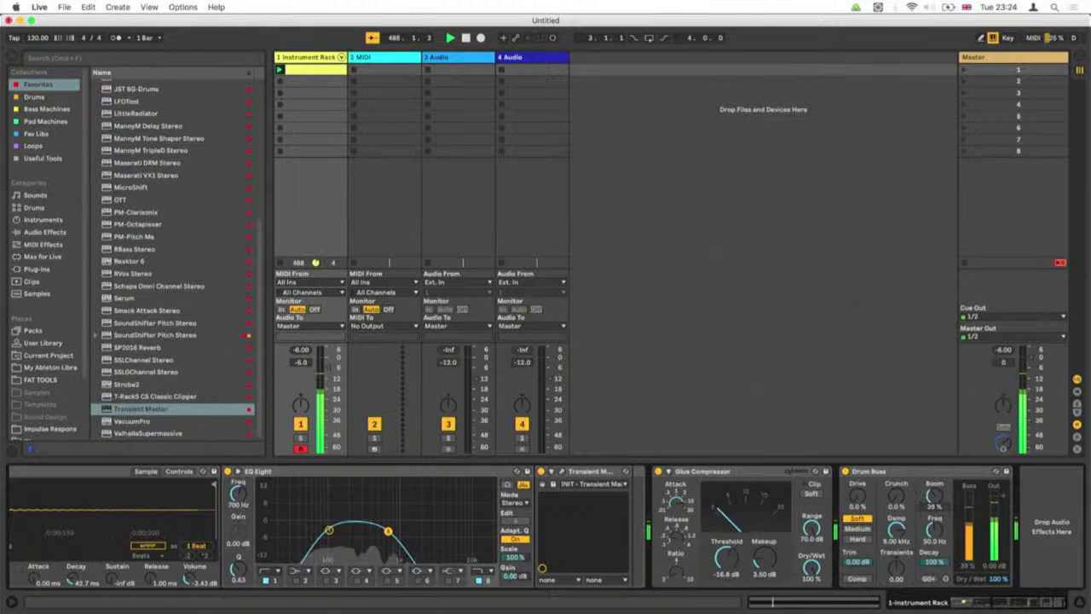
{"action": "left_click_drag", "start_coordinate": [935, 505], "coordinate": [935, 499]}
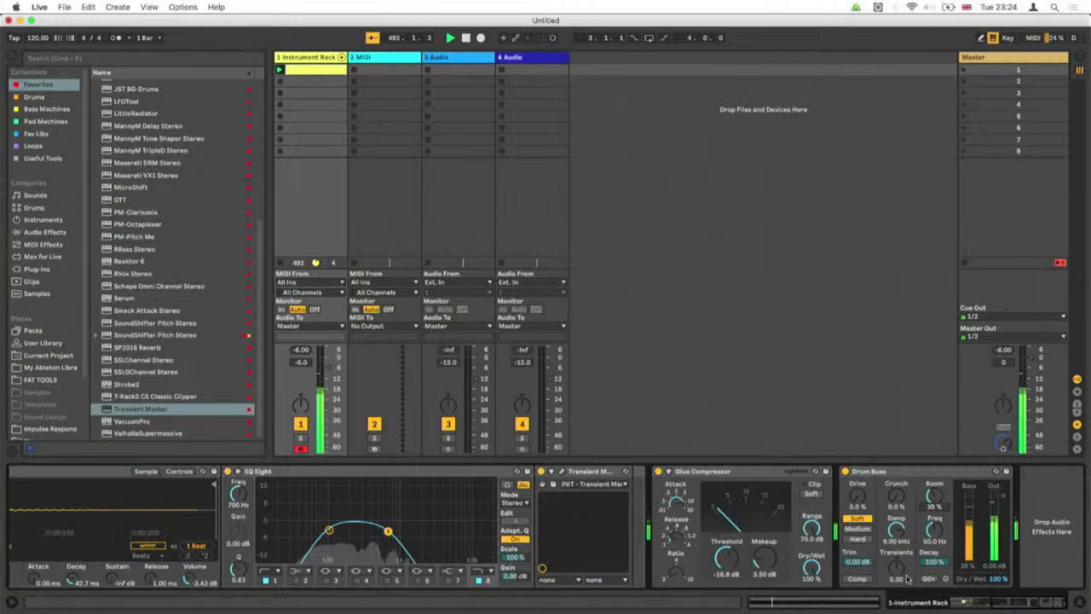
{"action": "left_click_drag", "start_coordinate": [896, 573], "coordinate": [896, 563]}
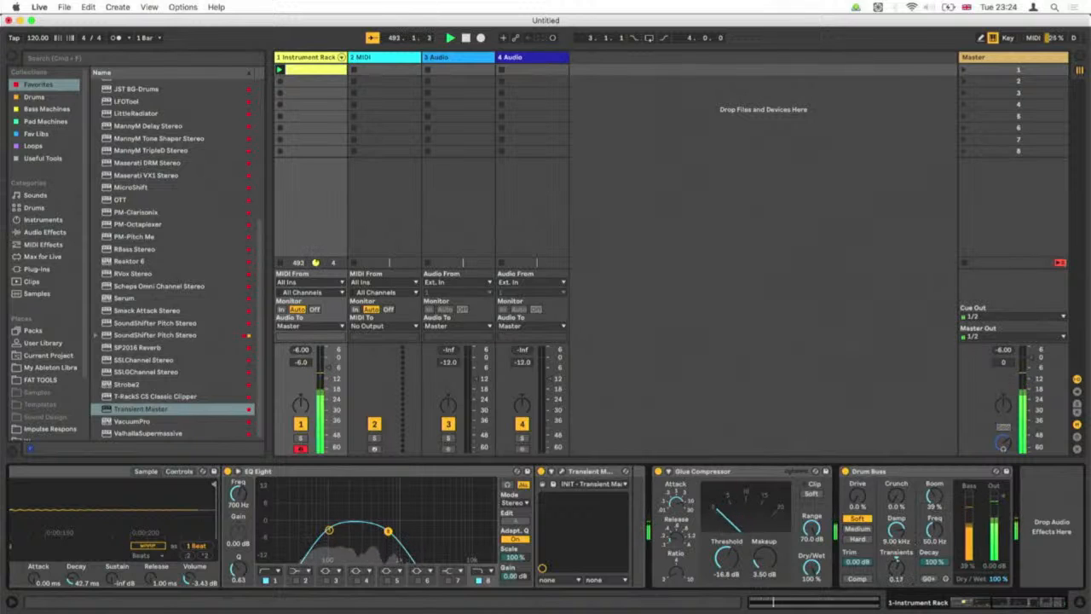
{"action": "scroll", "coordinate": [776, 549], "scroll_direction": "left", "scroll_amount": 10}
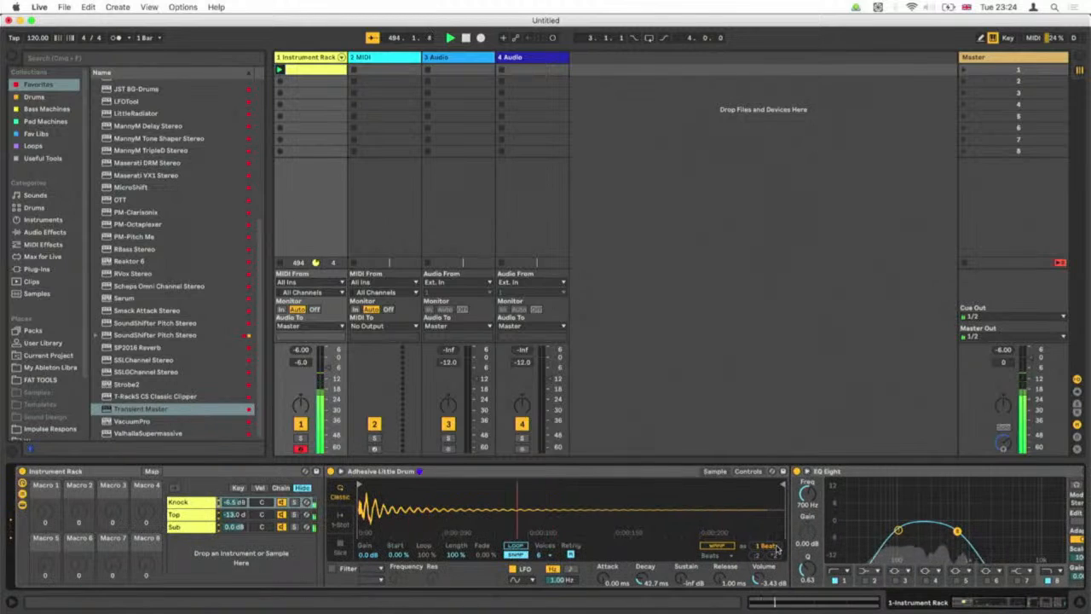